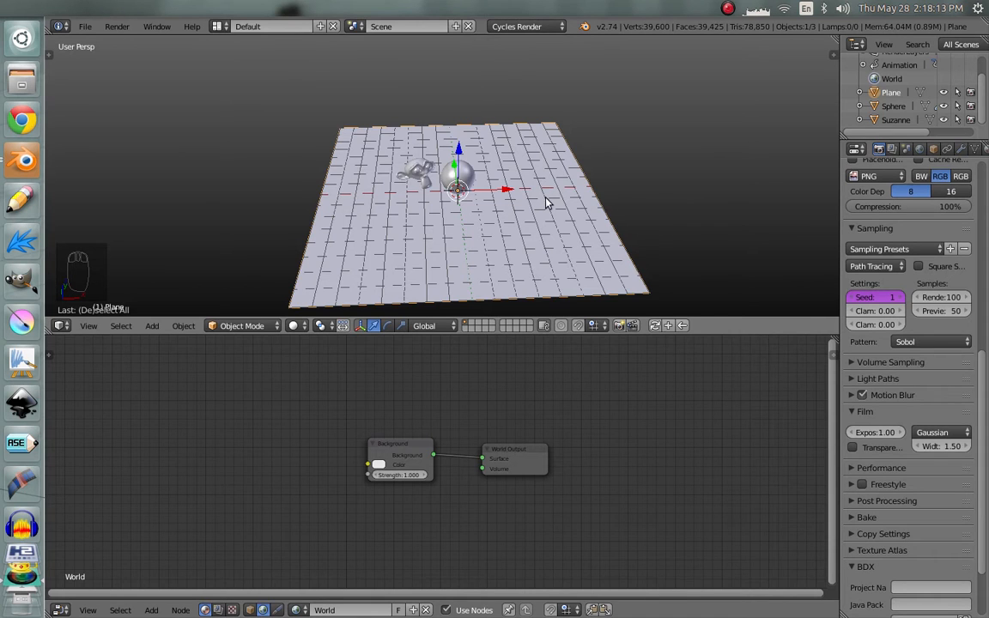
Widen the properties editor slightly to give its render setting labels more room.
scroll(546, 203, up, 4)
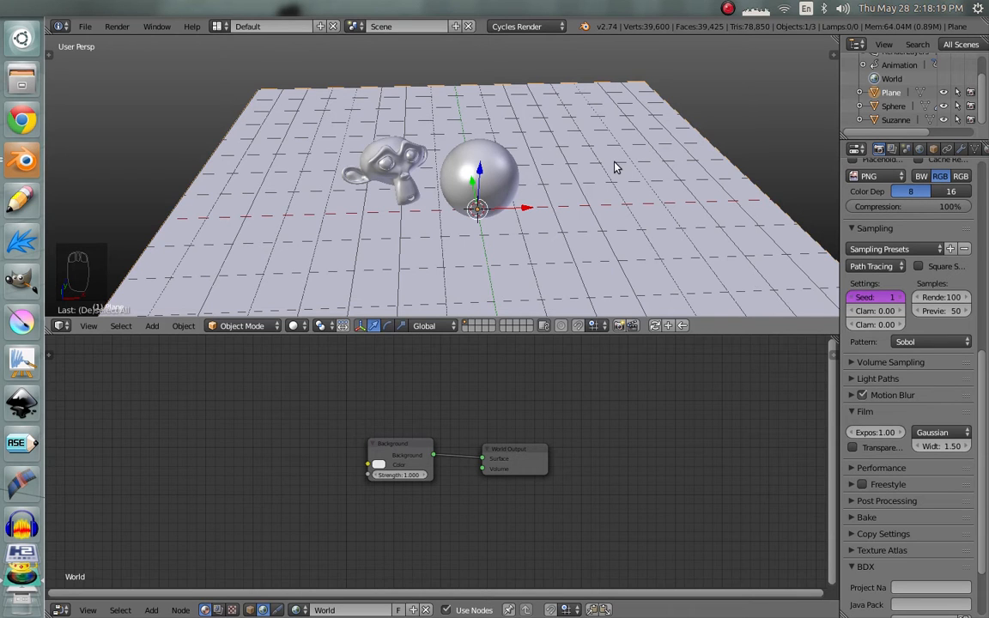
scroll(593, 164, down, 4)
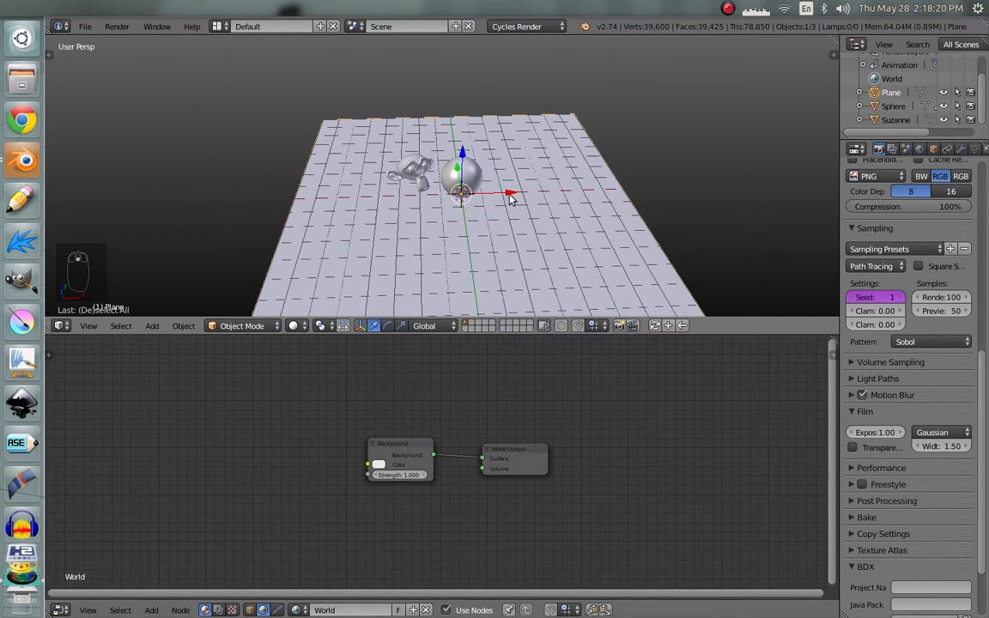
middle_drag(508, 193, 519, 190)
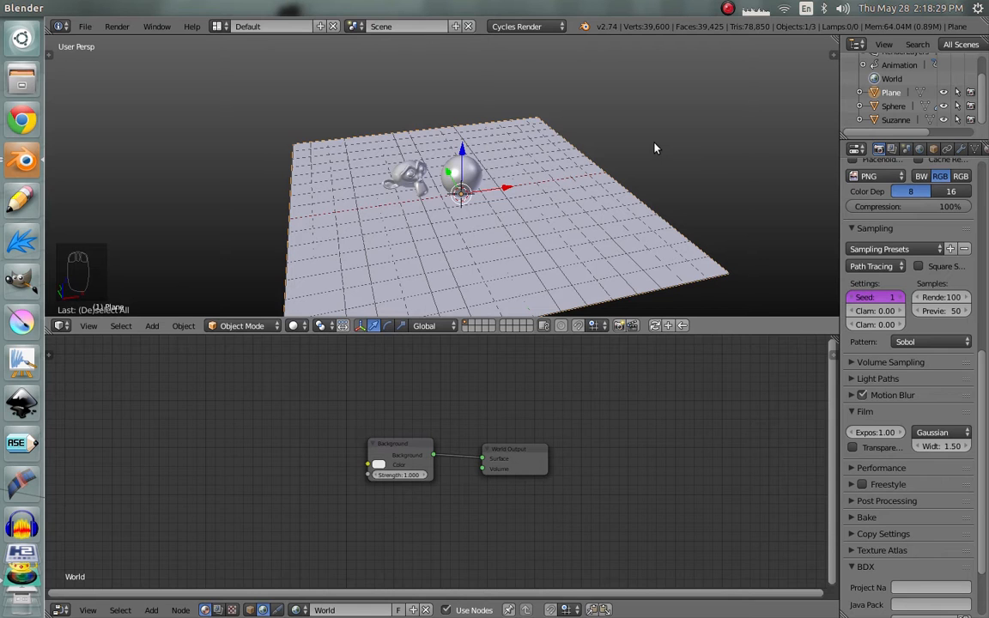
scroll(730, 192, up, 3)
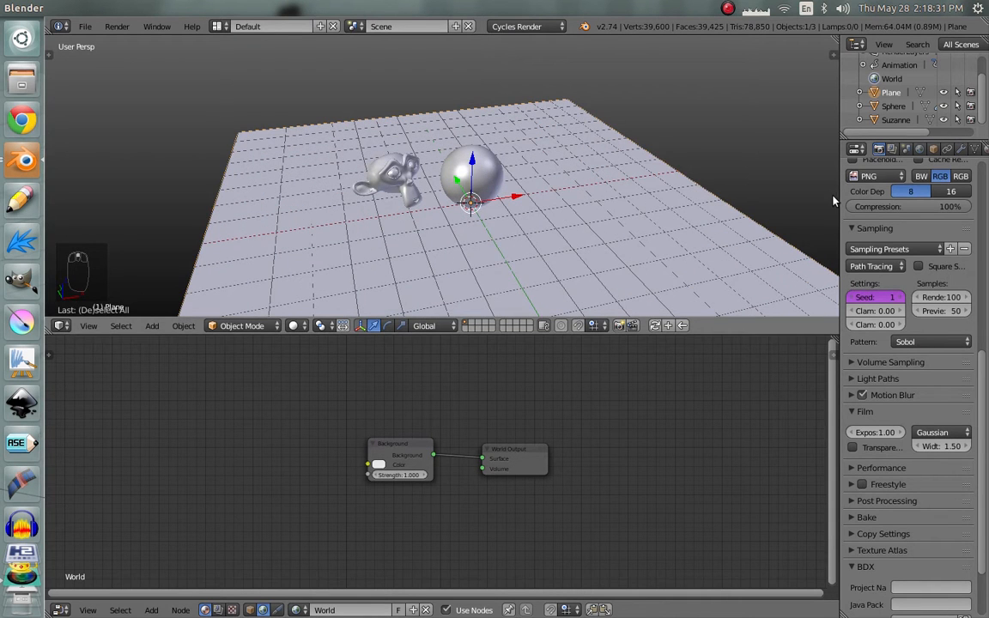
drag(838, 200, 820, 201)
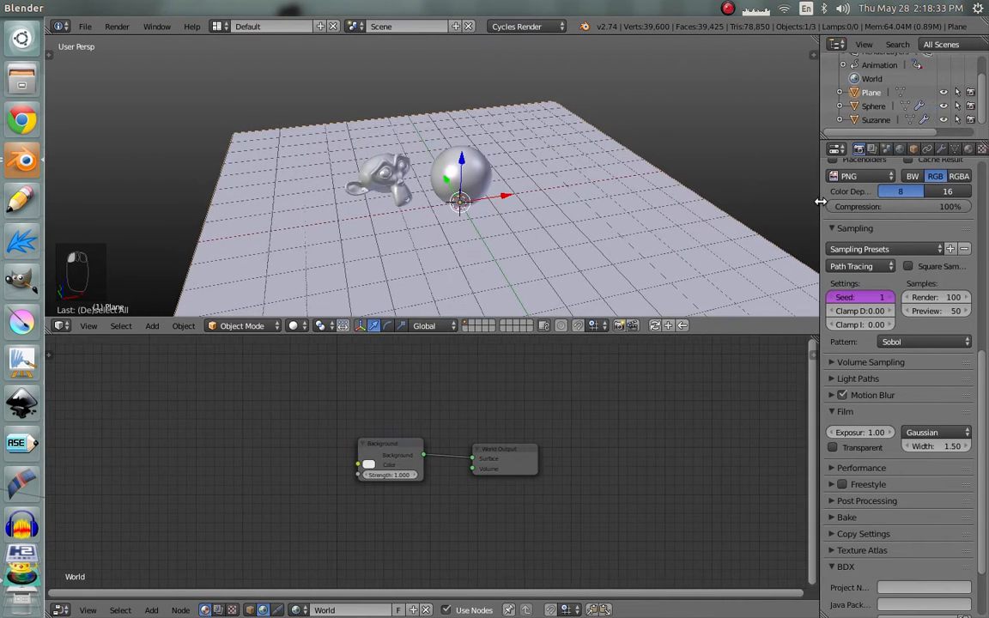
Examine the monkey head, sphere and ground plane from different distances and angles.
scroll(654, 190, down, 5)
middle_drag(635, 197, 562, 244)
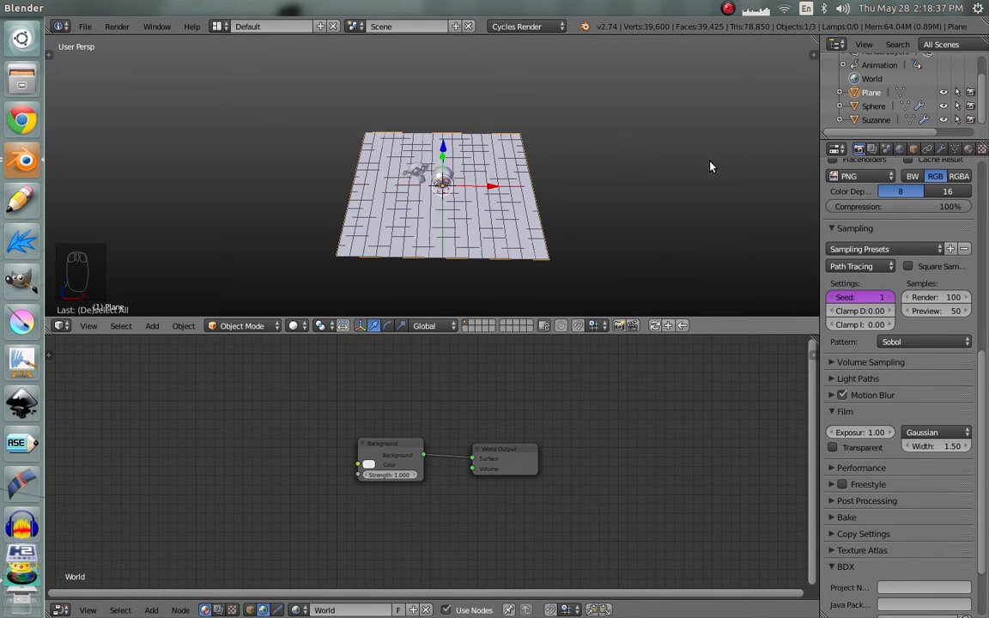
scroll(486, 184, up, 9)
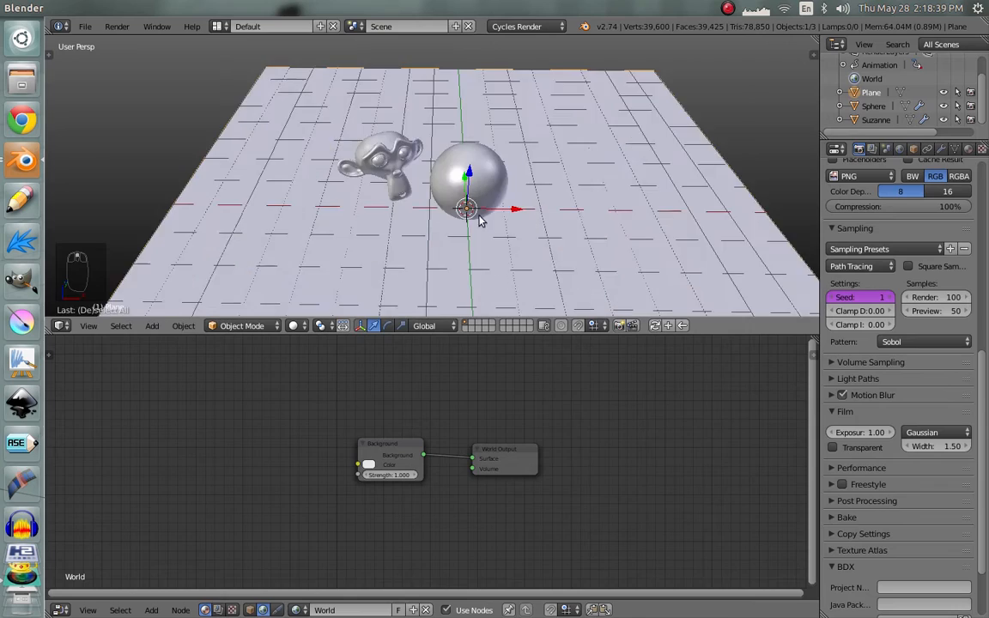
middle_drag(486, 207, 496, 195)
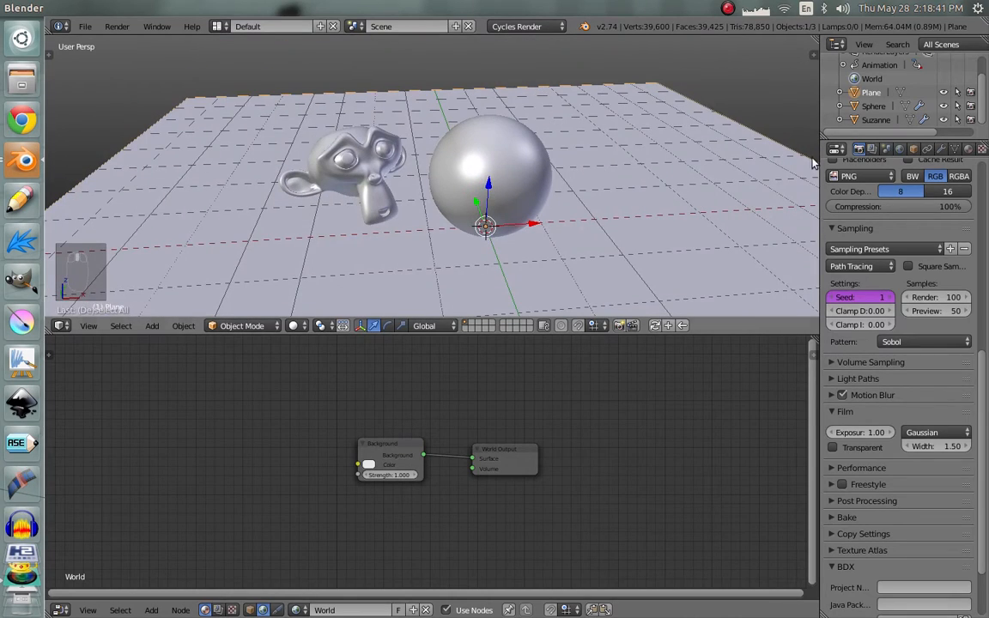
middle_drag(729, 140, 797, 133)
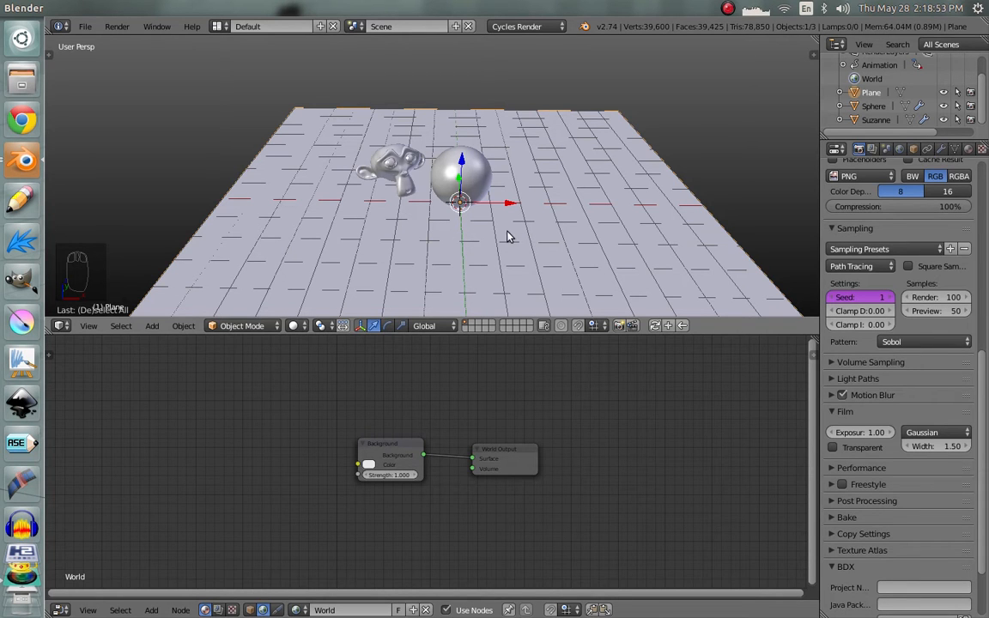
scroll(494, 235, down, 3)
middle_drag(479, 233, 542, 228)
scroll(517, 210, up, 7)
scroll(500, 214, down, 7)
scroll(543, 228, up, 6)
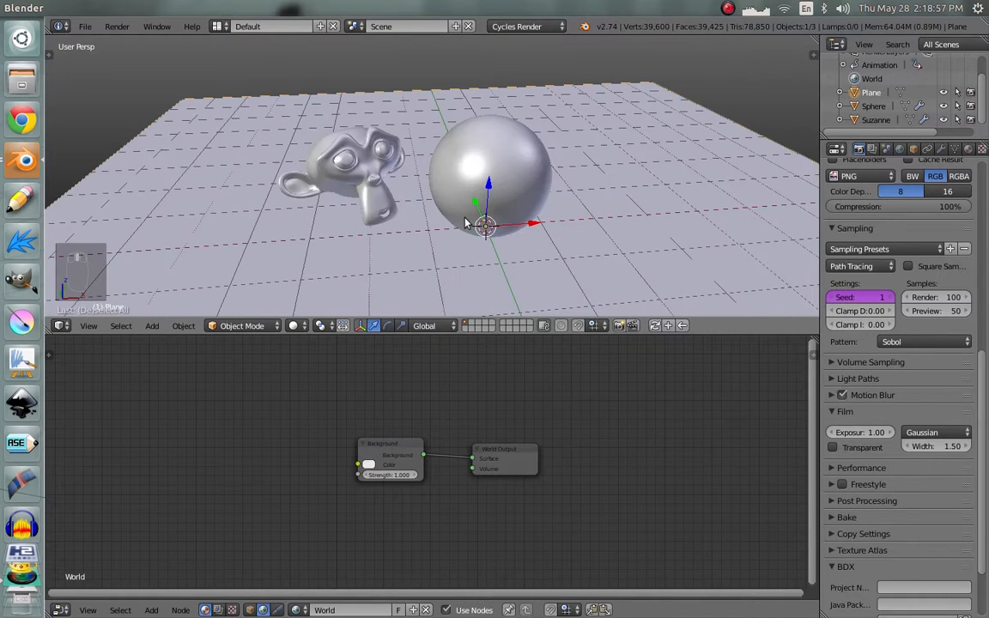
Select the monkey head, sphere and ground plane in turn to identify the objects in the scene.
right_click(374, 152)
right_click(430, 151)
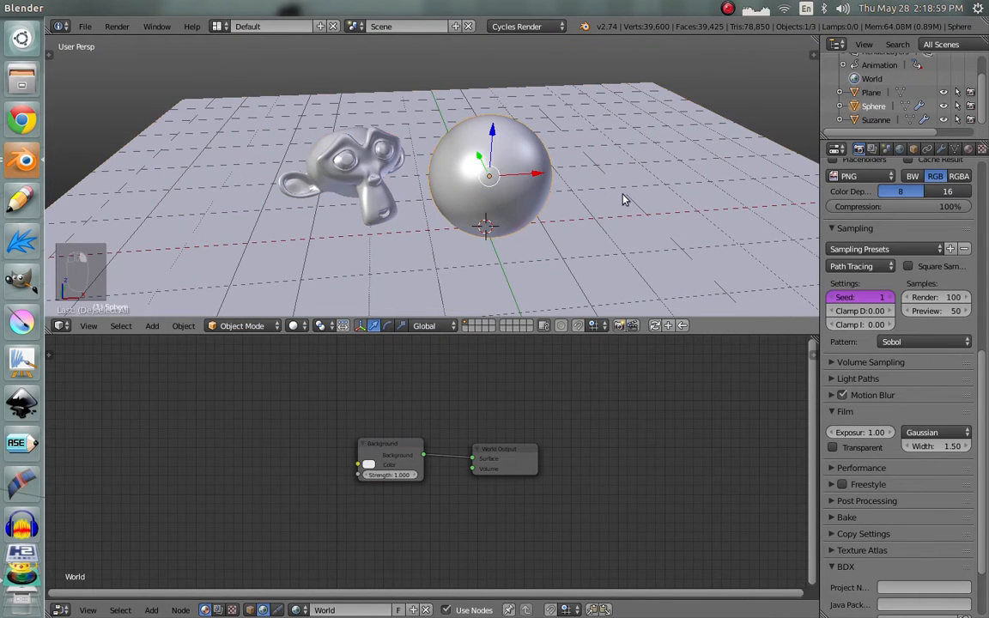
scroll(901, 101, up, 2)
scroll(893, 103, down, 2)
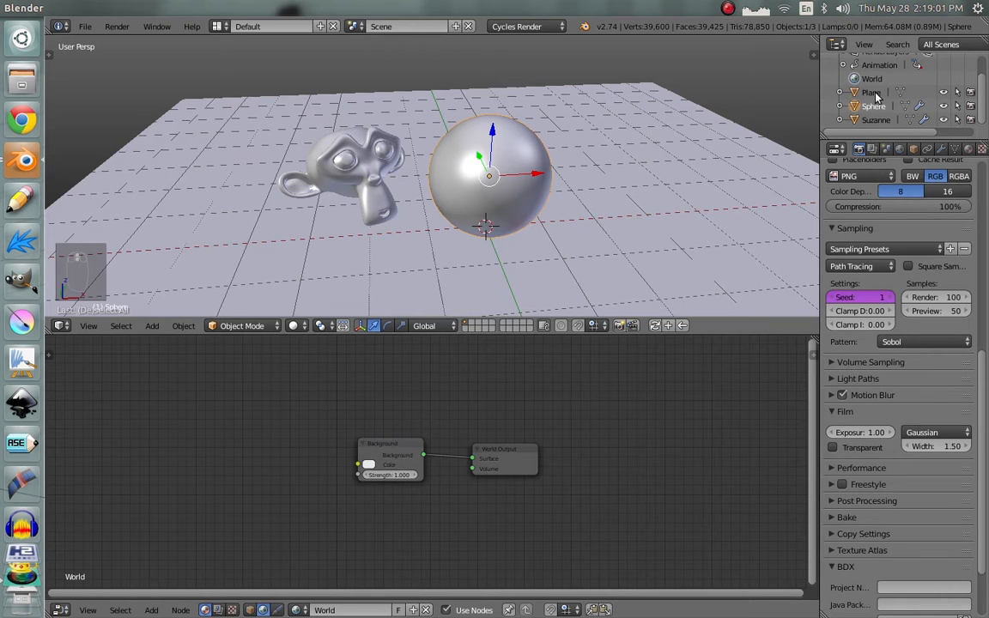
scroll(415, 233, down, 5)
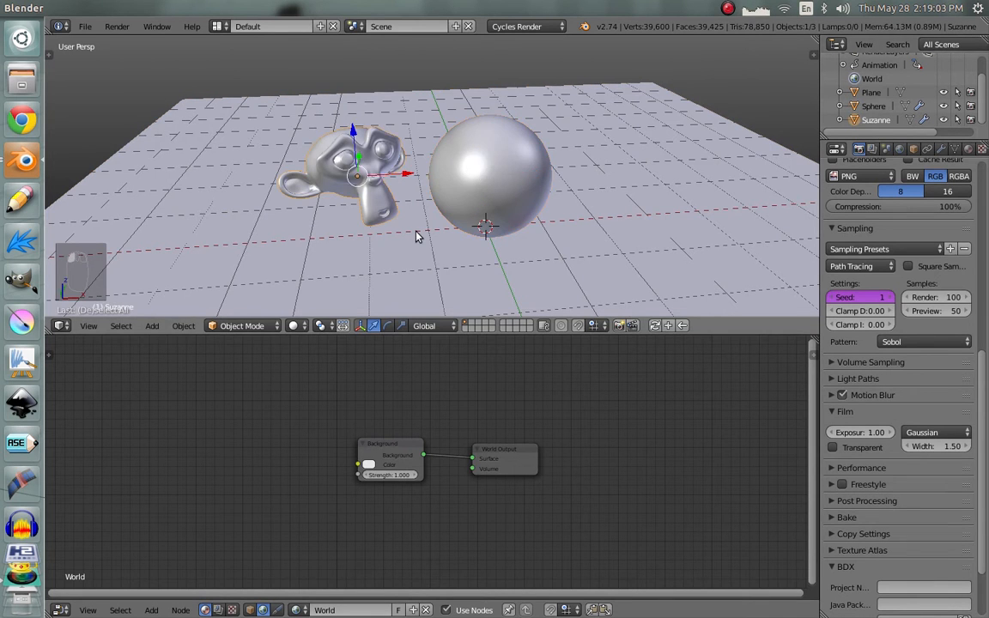
right_click(462, 212)
scroll(464, 206, up, 3)
scroll(463, 206, up, 2)
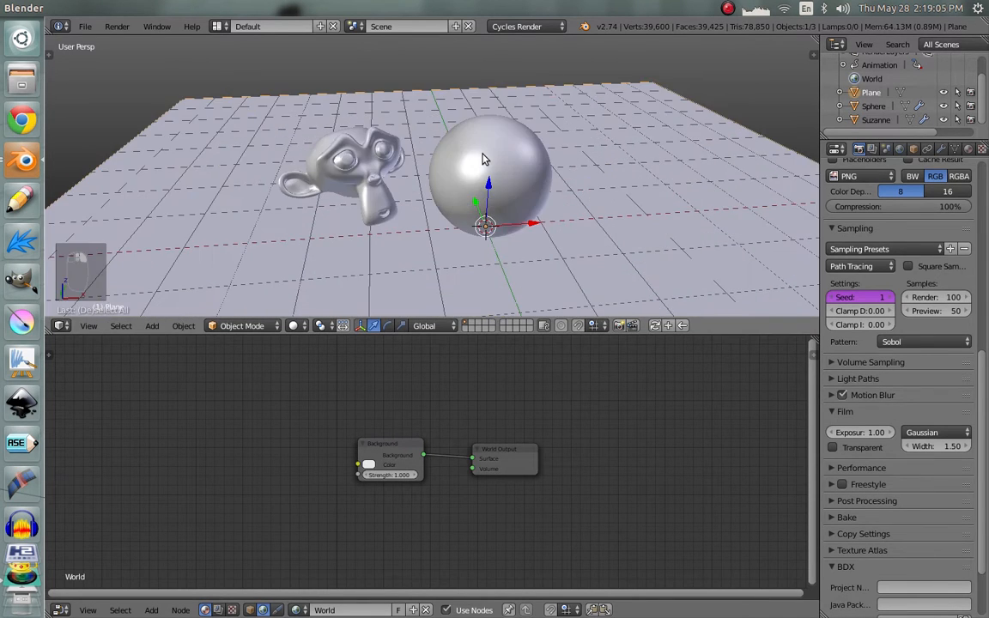
Show object material nodes and inspect the node trees of the sphere, monkey head and ground plane.
right_click(480, 163)
click(252, 610)
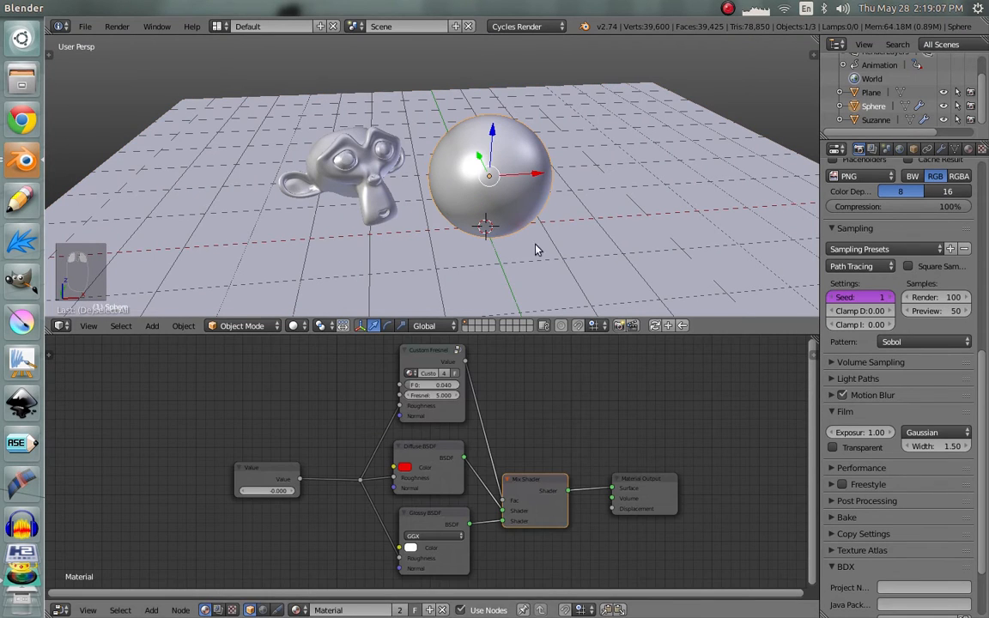
right_click(344, 168)
right_click(727, 189)
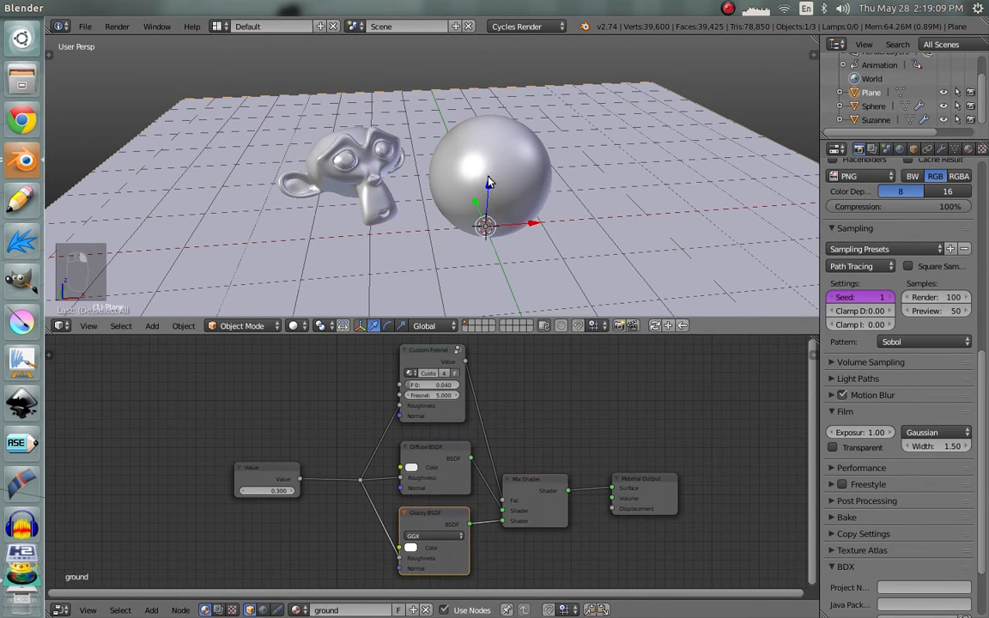
right_click(488, 182)
right_click(344, 167)
right_click(596, 198)
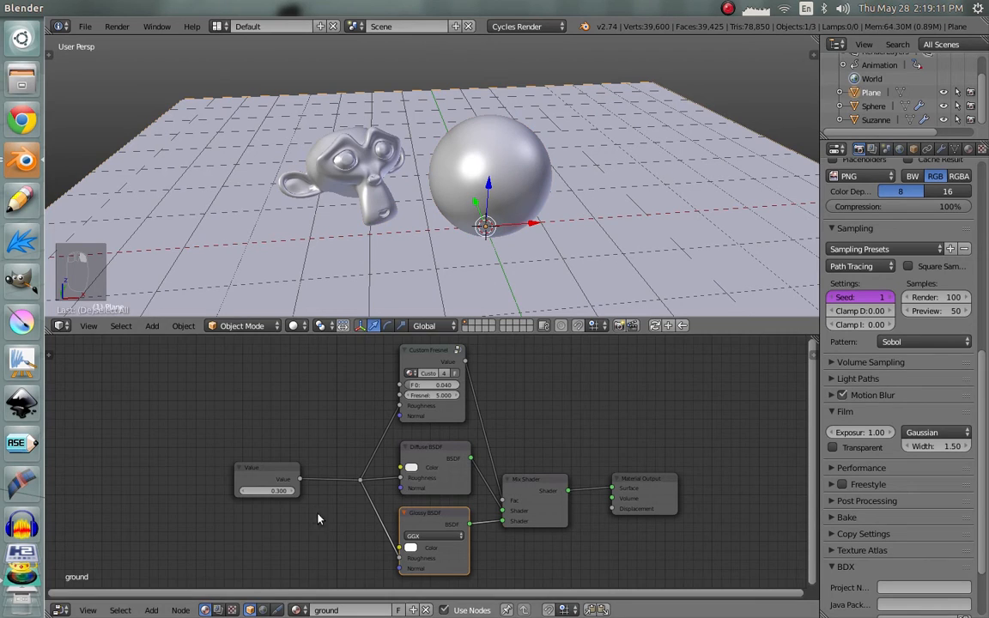
Shift the Custom Fresnel node slightly in the ground material's node tree.
click(427, 359)
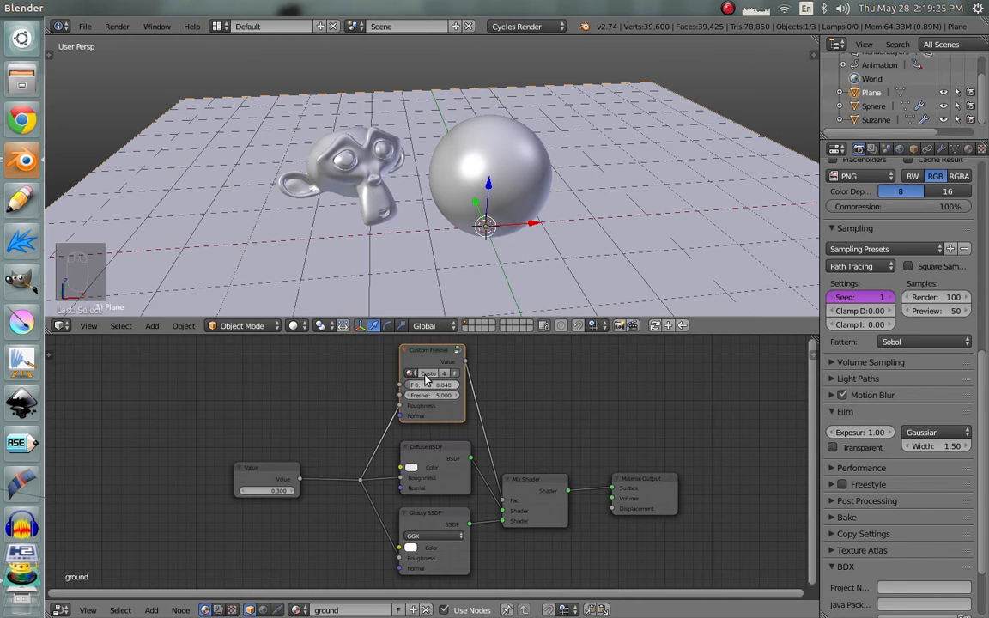
drag(423, 354, 410, 360)
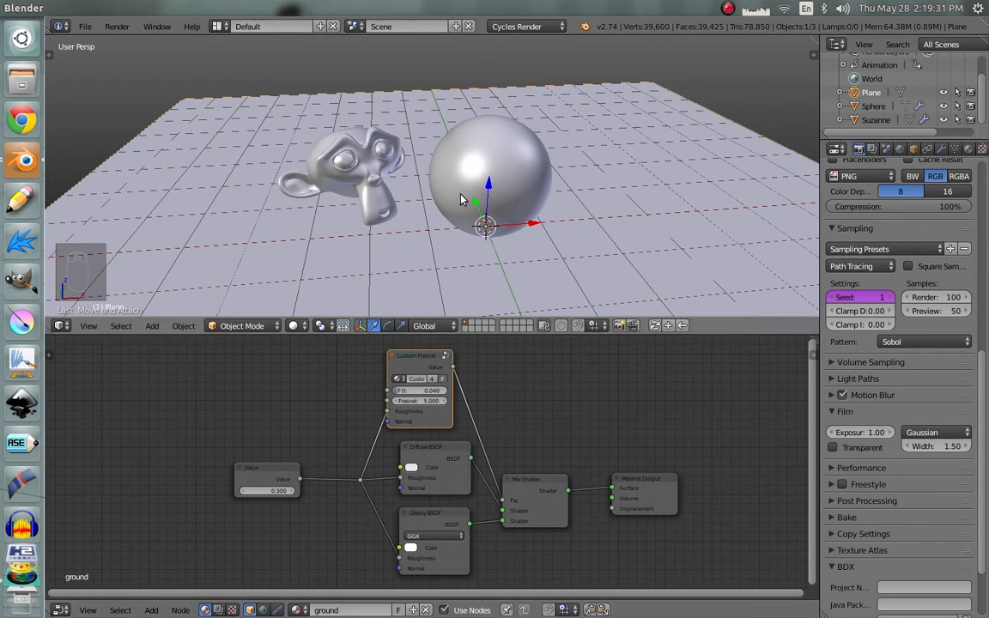
drag(420, 358, 438, 359)
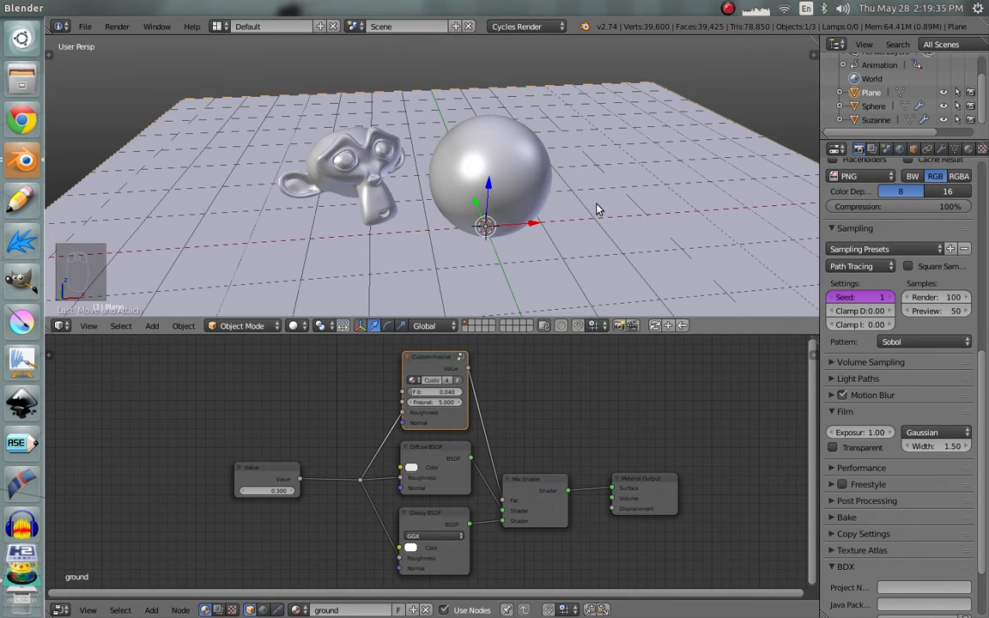
Return to the world node tree and preview the scene in rendered shading.
click(263, 610)
scroll(430, 476, up, 2)
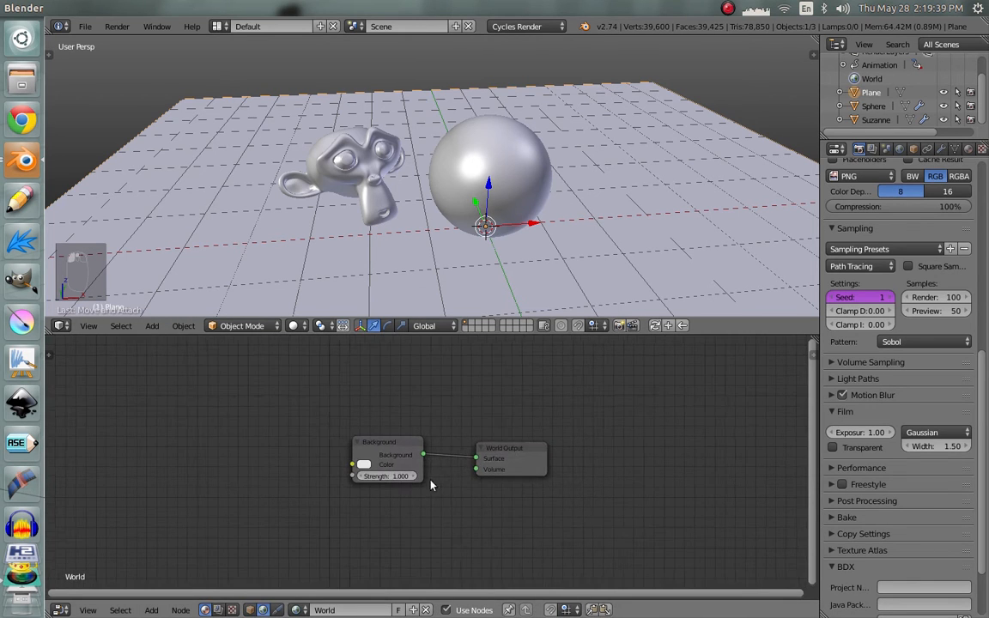
scroll(470, 450, down, 2)
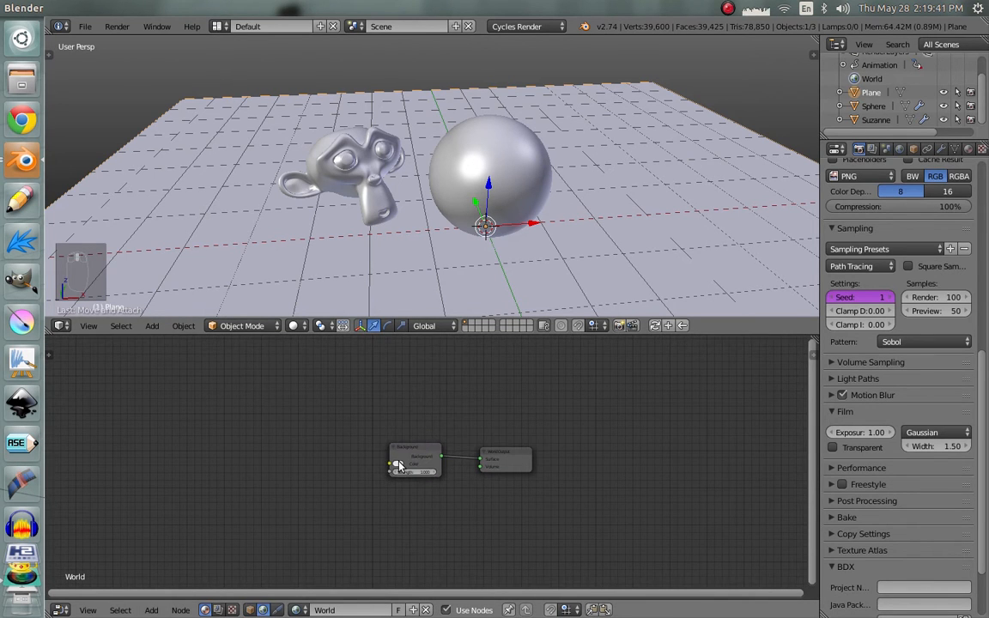
click(397, 464)
key(shift+z)
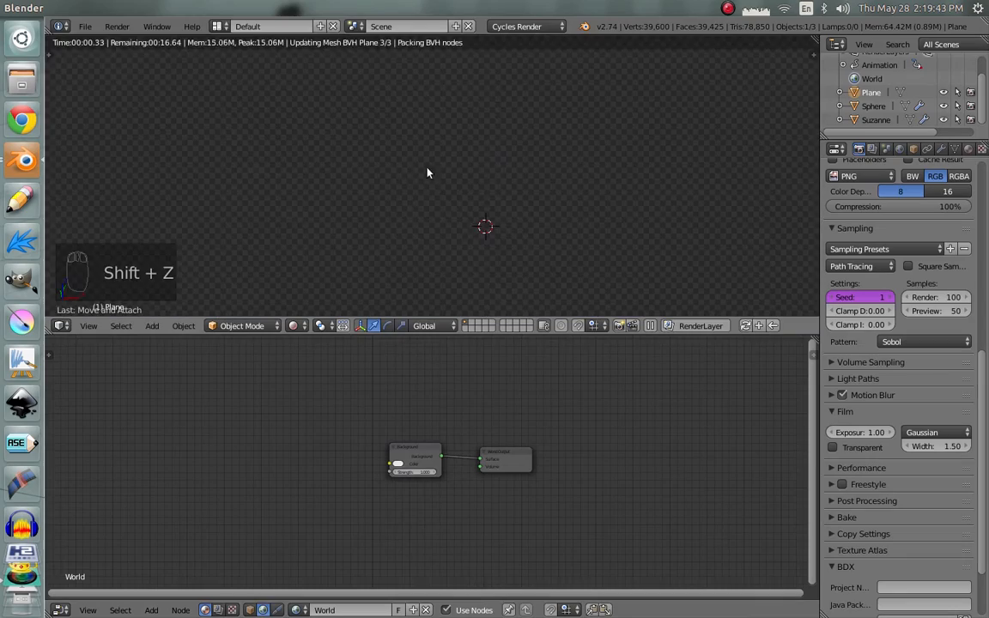
scroll(474, 234, down, 5)
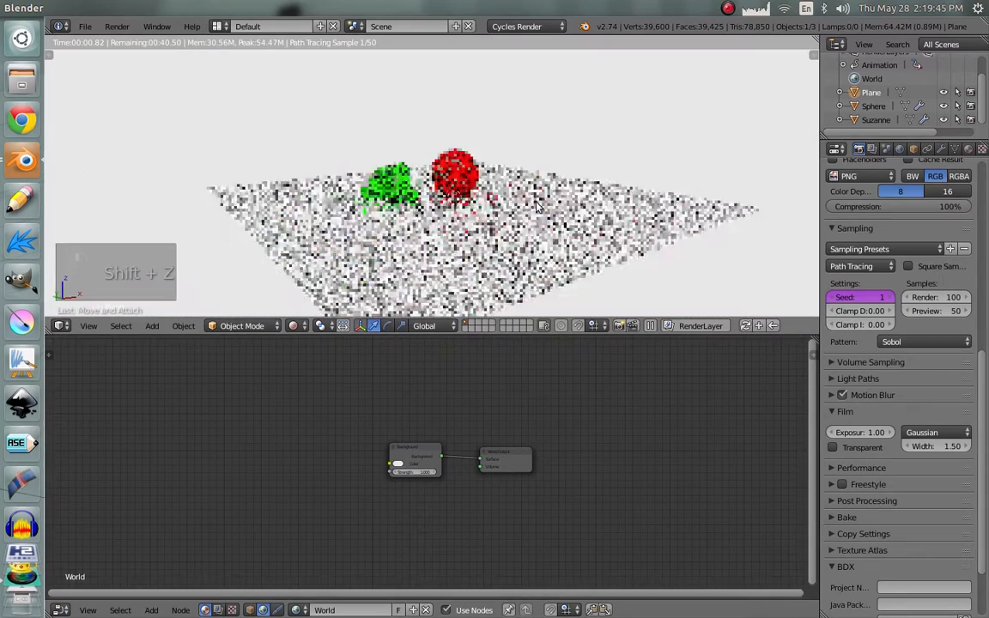
Darken the world background color to a light grey and move the Background node up and away from World Output.
click(398, 464)
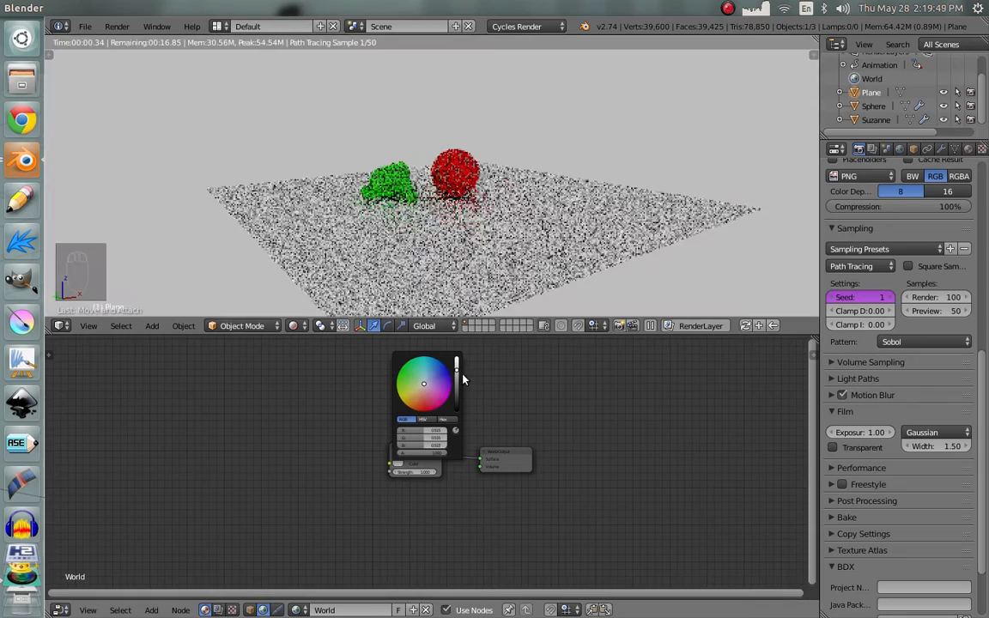
scroll(513, 263, up, 5)
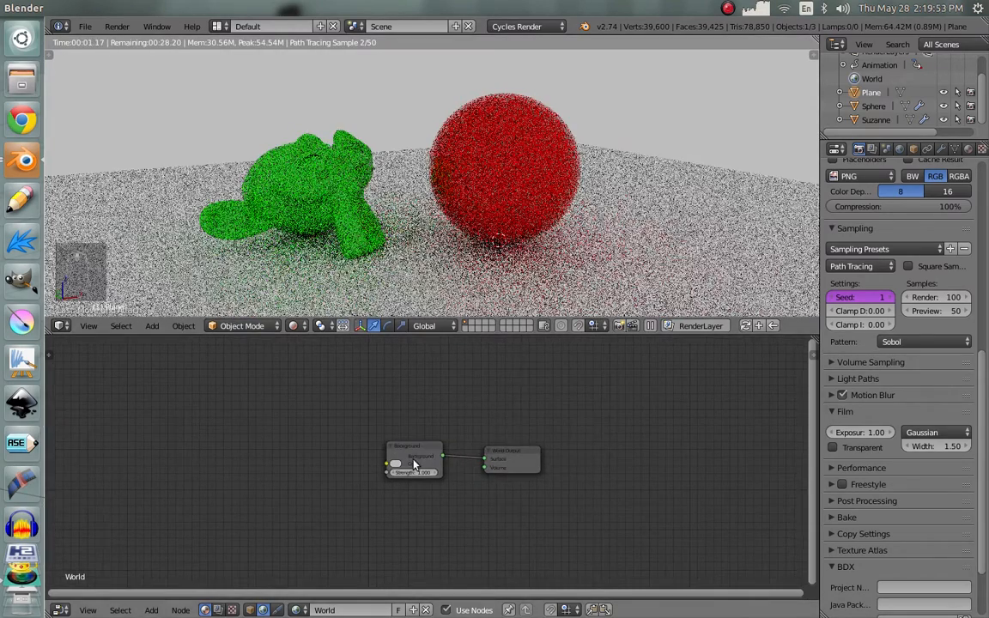
drag(411, 458, 389, 440)
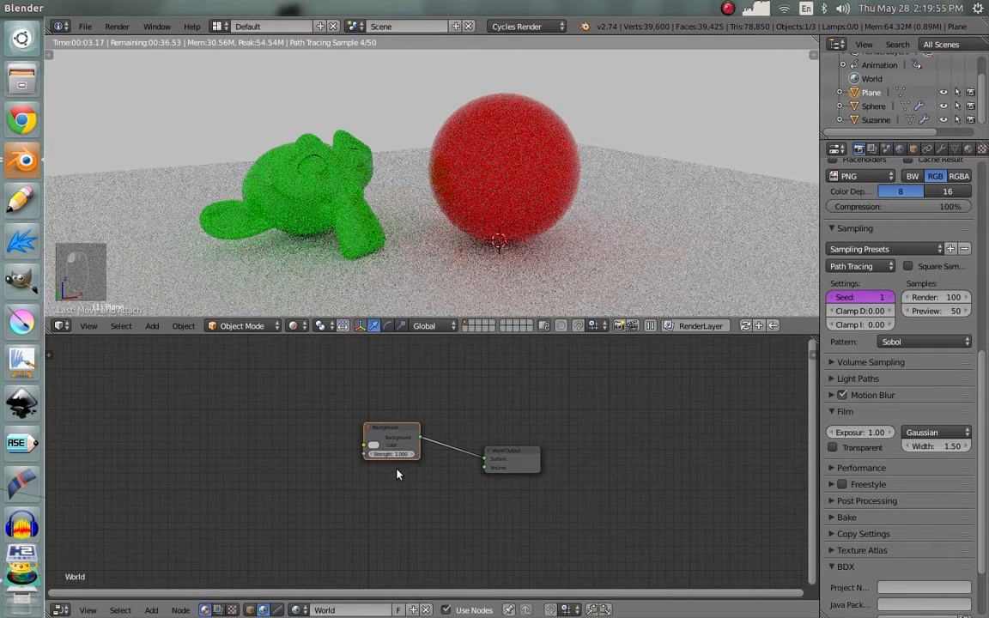
scroll(395, 445, up, 2)
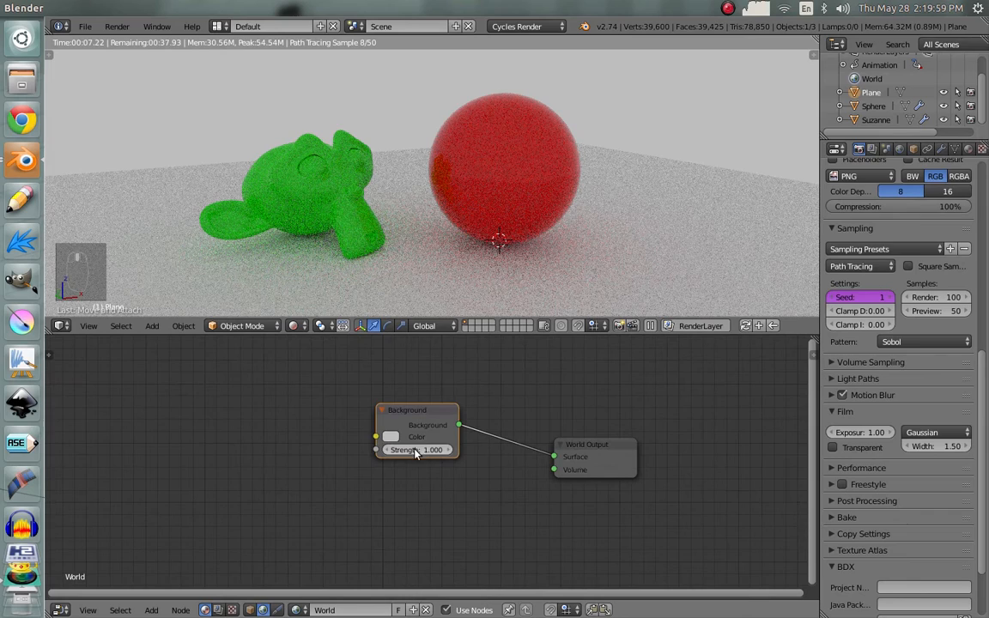
click(416, 449)
click(389, 461)
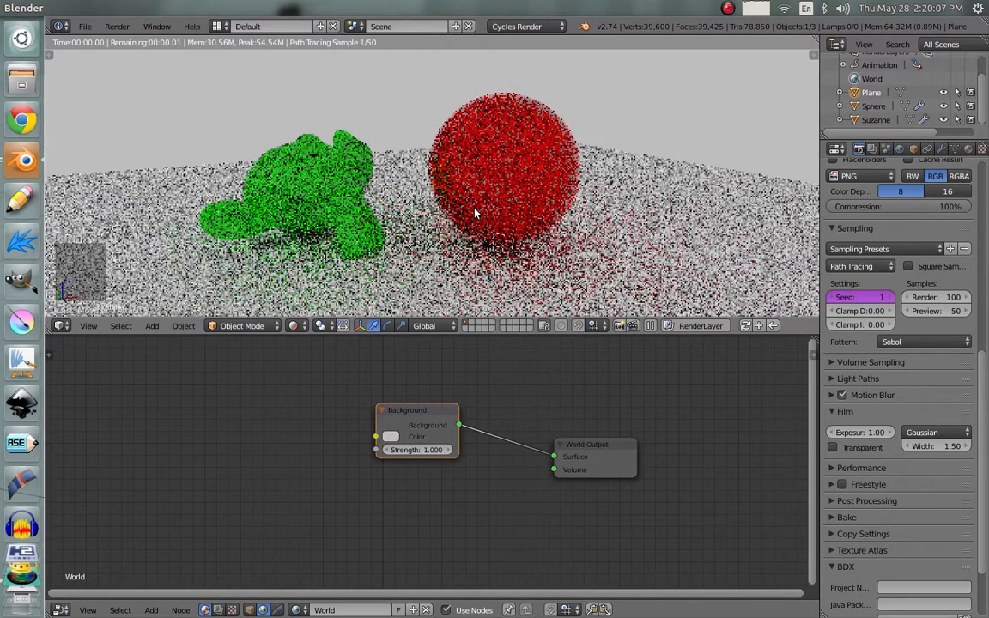
Examine the rendered monkey head, sphere and ground plane under the grey world lighting from another angle.
scroll(472, 213, down, 10)
scroll(451, 209, up, 10)
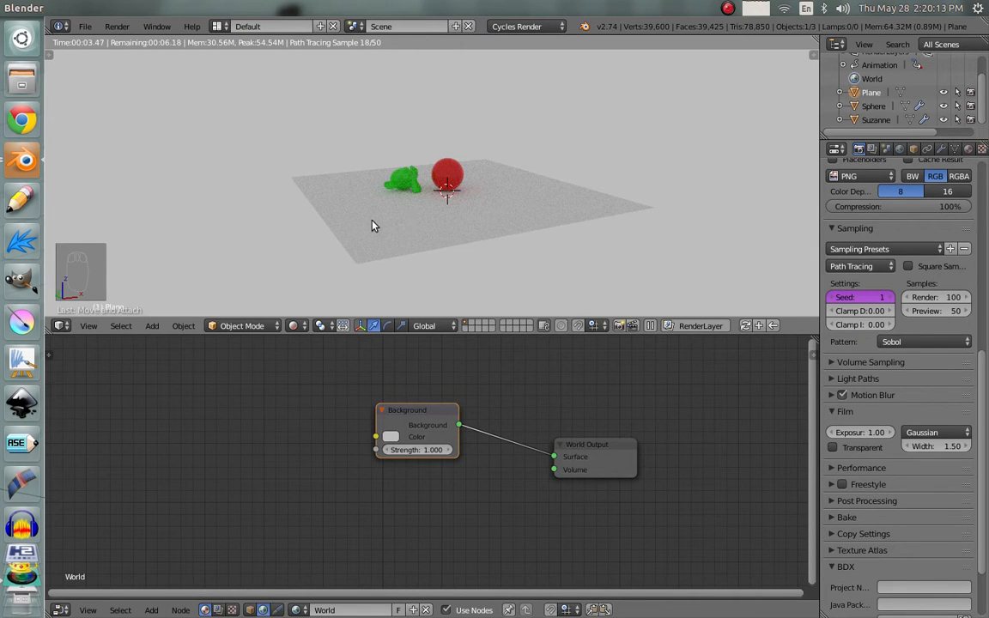
scroll(517, 241, up, 2)
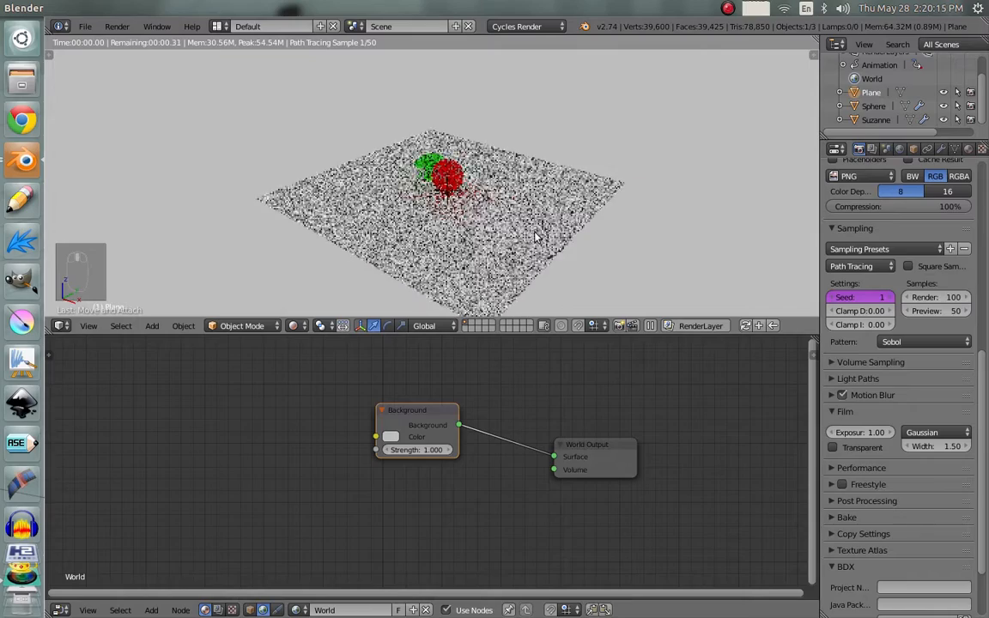
scroll(524, 239, up, 4)
scroll(526, 238, up, 3)
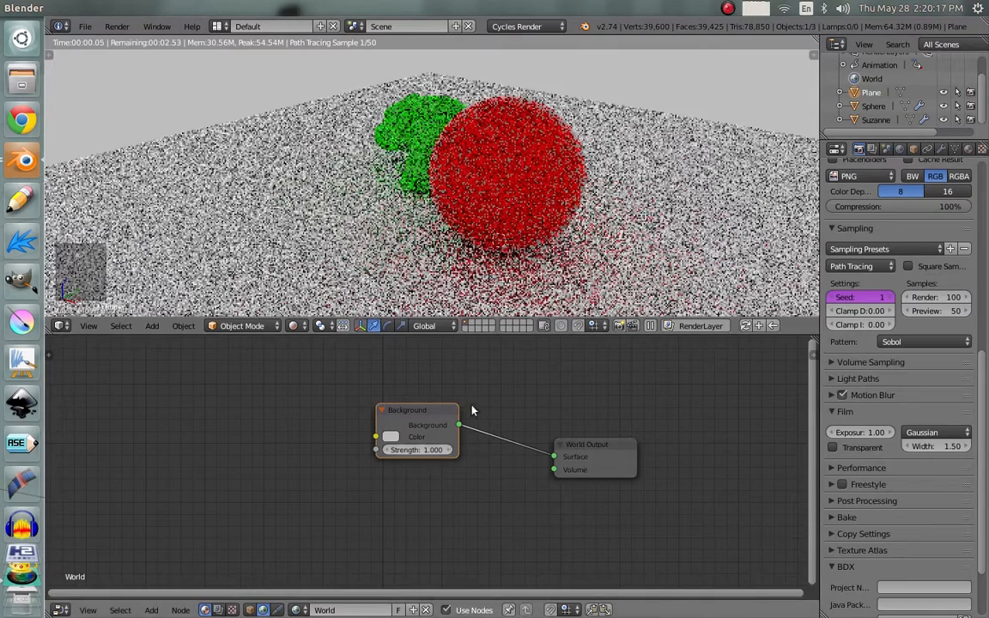
Add an Image Texture node to the world tree and connect its Color output to the Background node's Color input.
drag(416, 422, 423, 435)
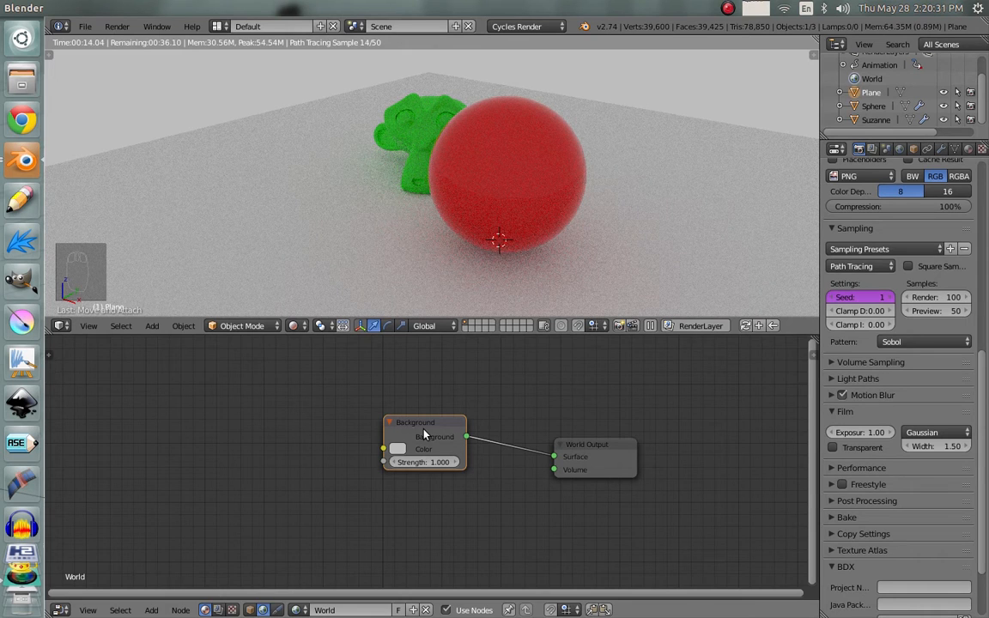
middle_drag(513, 430, 539, 440)
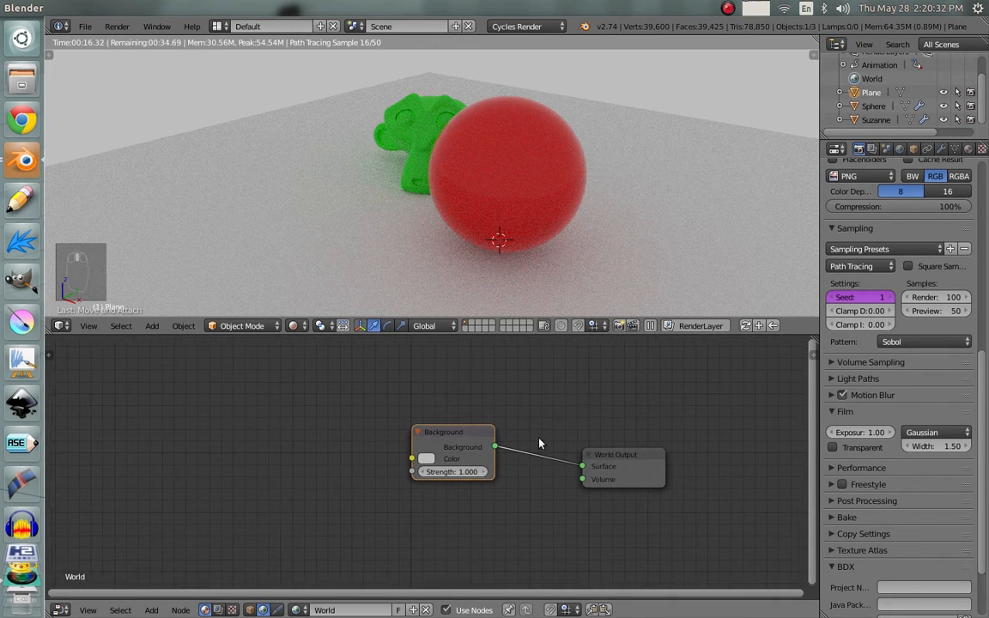
scroll(490, 444, down, 3)
middle_drag(466, 439, 488, 427)
key(shift+a)
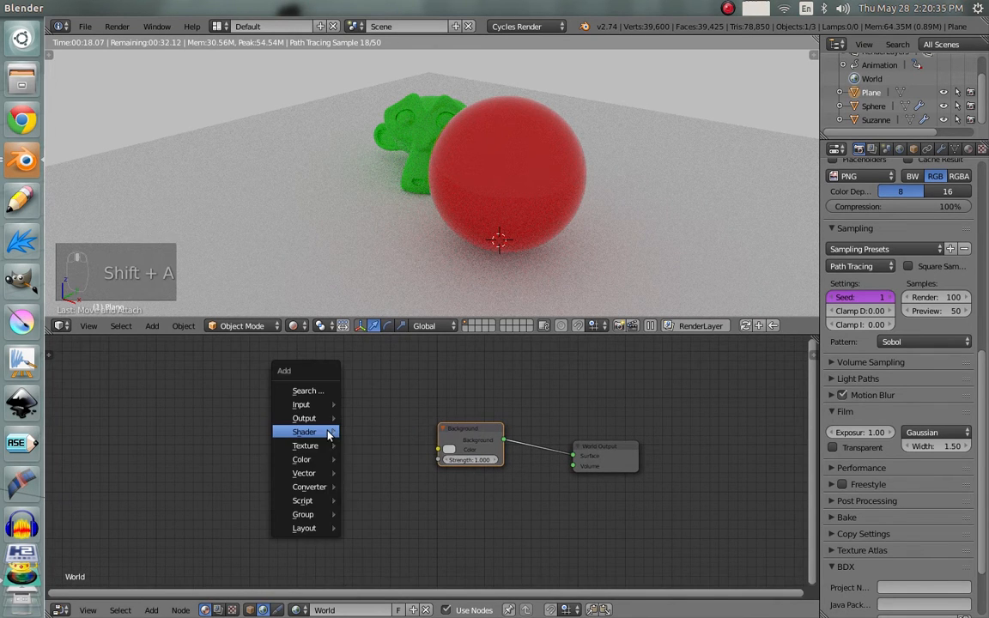
mouse_move(344, 433)
mouse_move(319, 450)
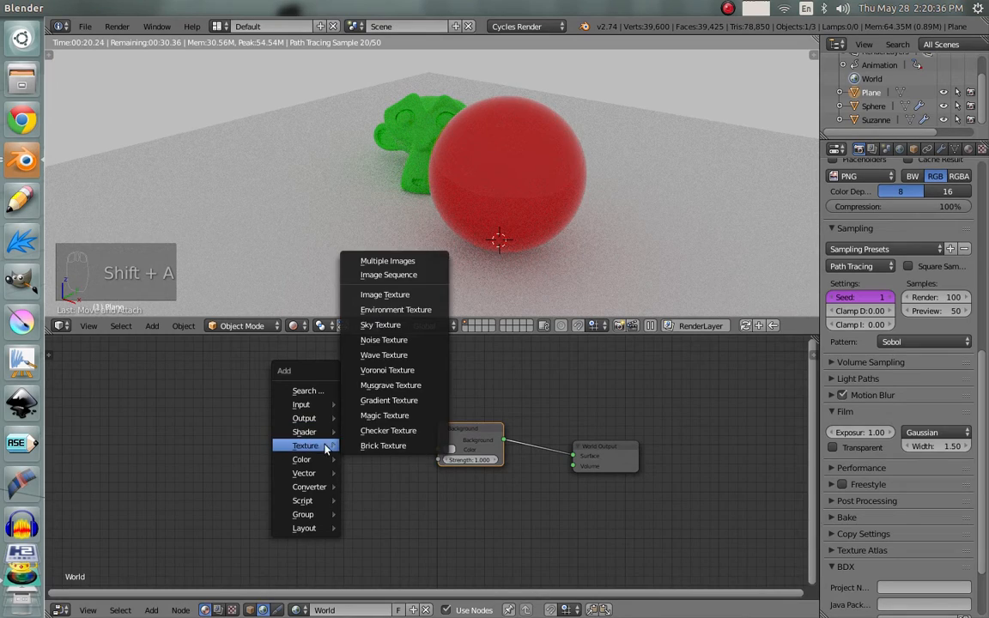
click(382, 292)
click(291, 442)
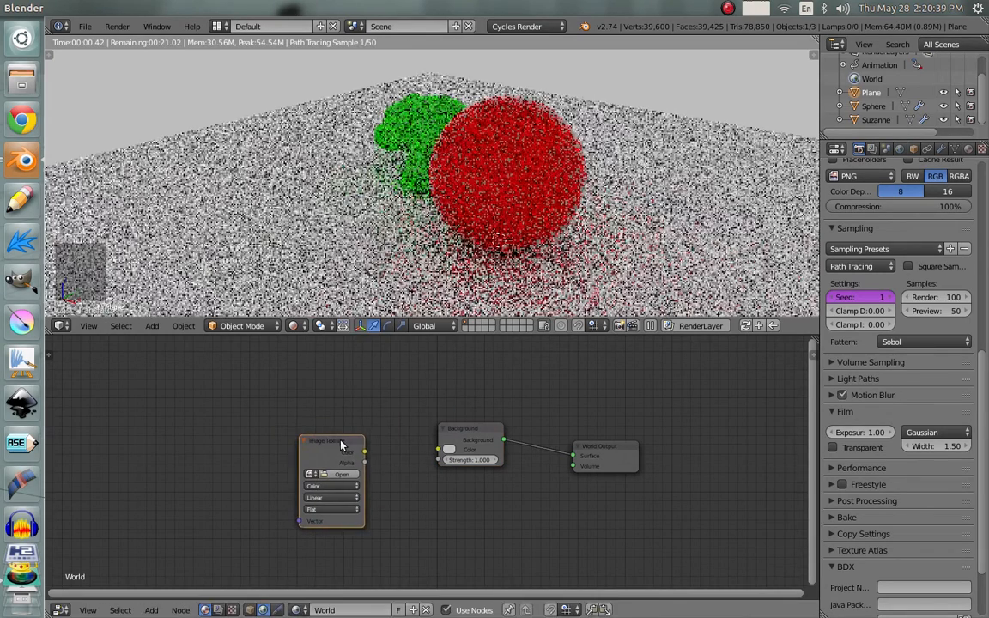
drag(365, 452, 436, 455)
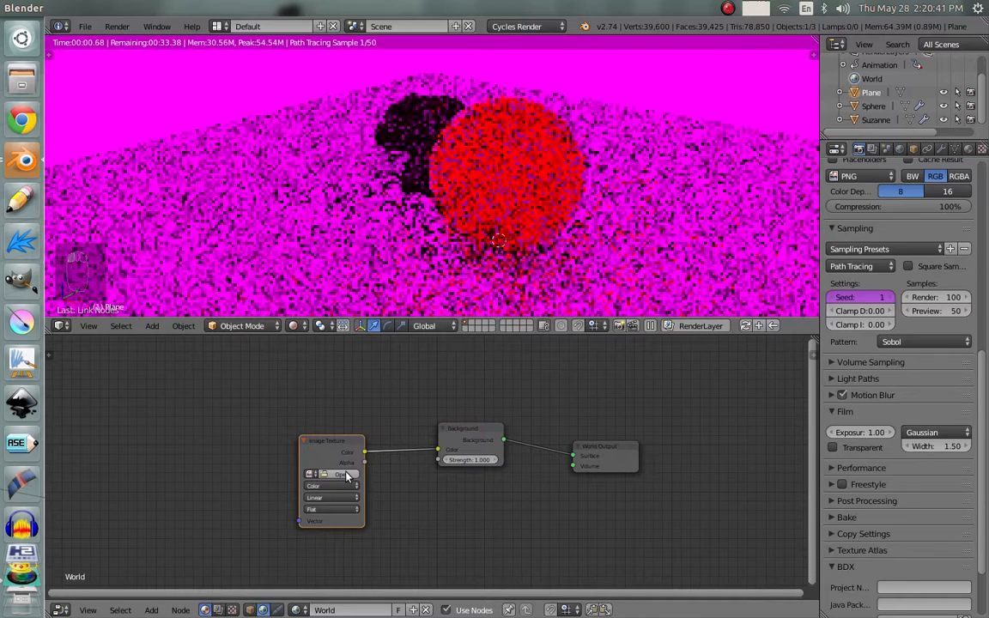
click(341, 474)
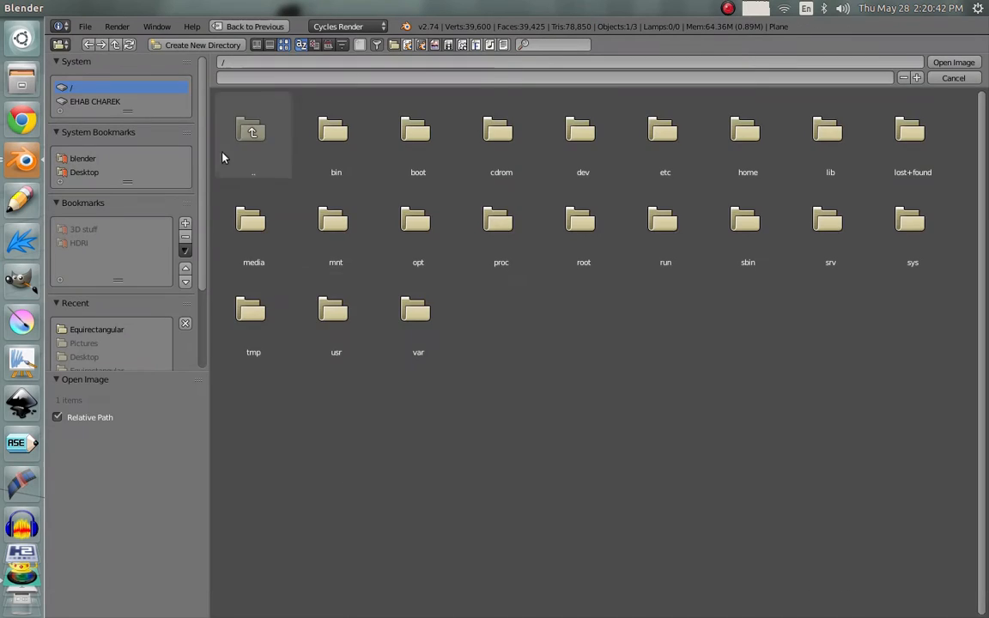
click(90, 329)
click(404, 228)
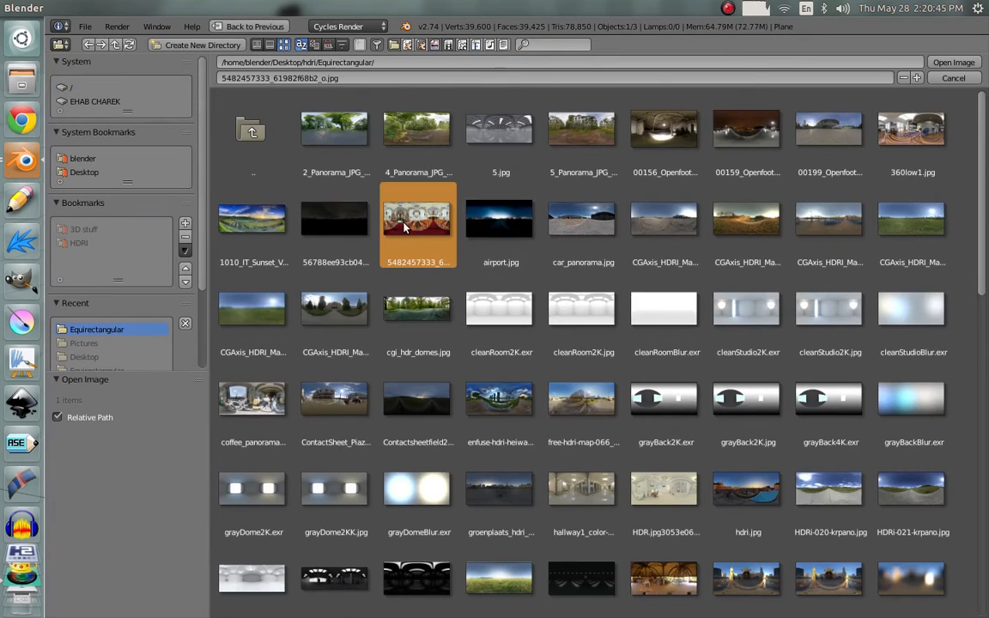
key(Return)
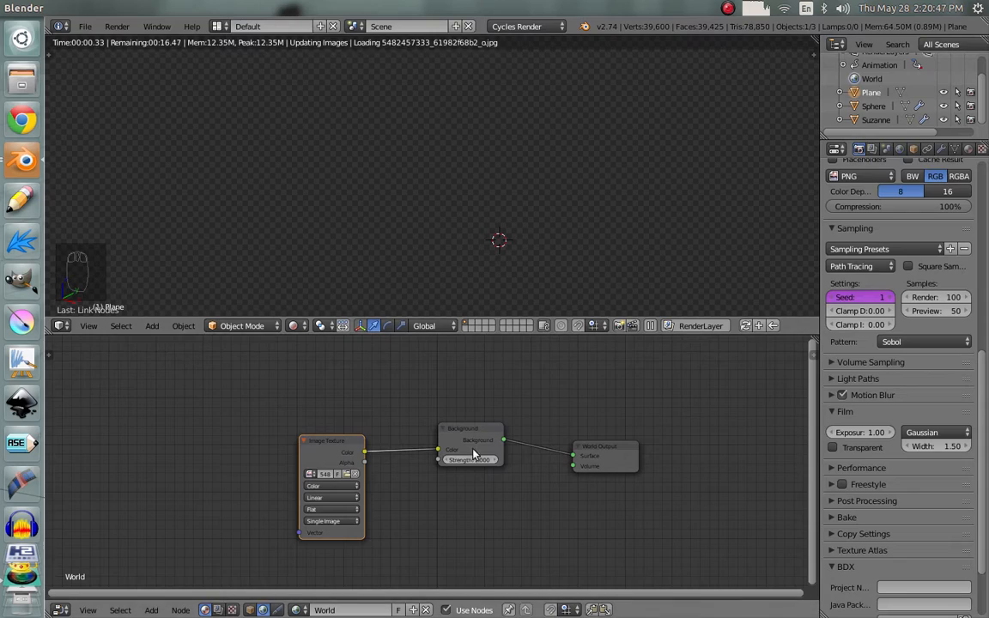
mouse_move(477, 439)
mouse_down()
mouse_move(491, 451)
mouse_move(478, 448)
mouse_up()
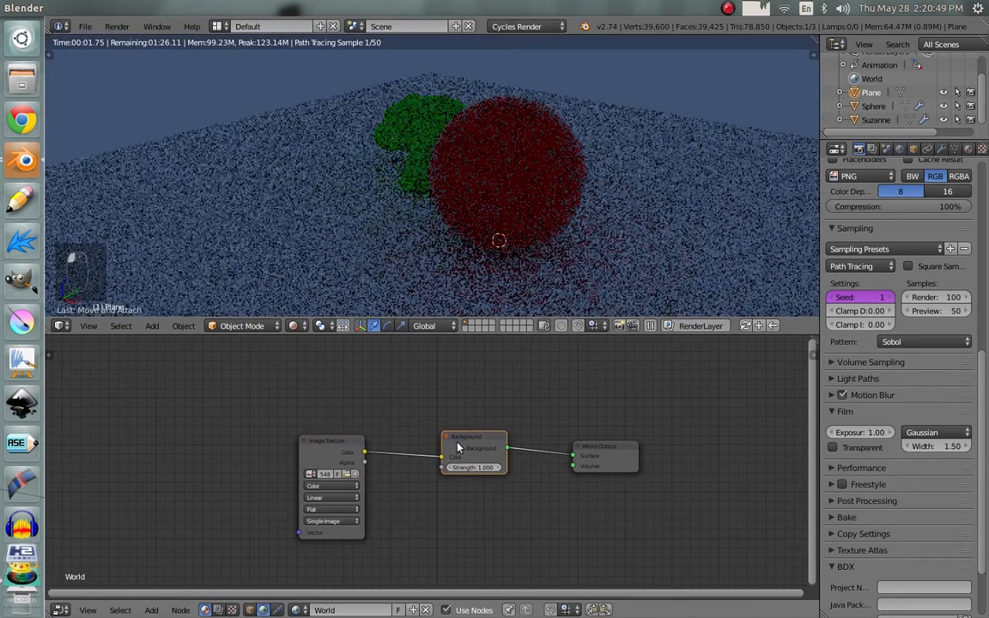
scroll(528, 156, down, 5)
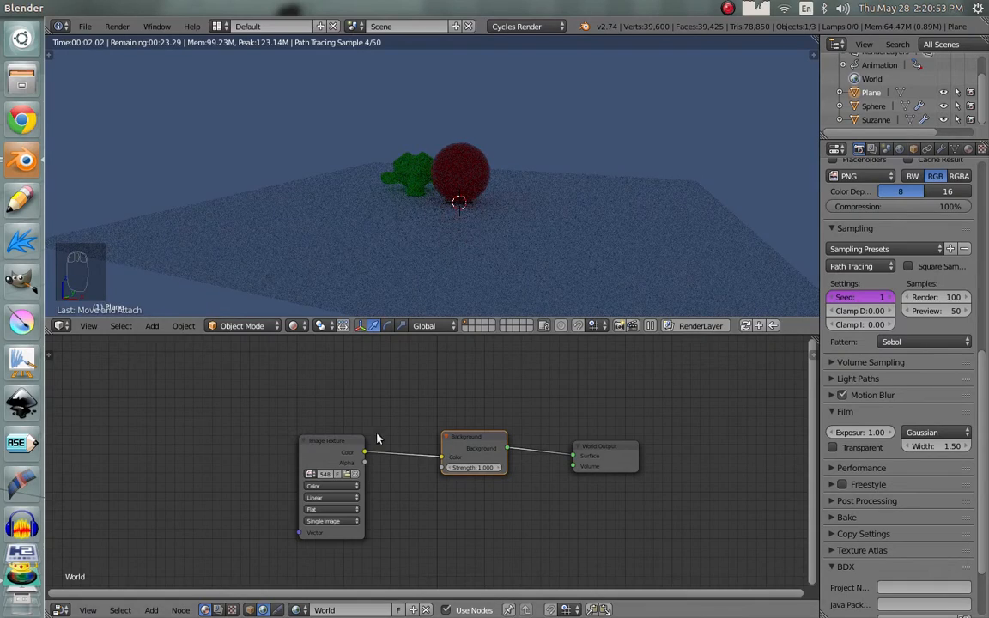
Delete the Image Texture node and add an Environment Texture node in its place beside Background.
drag(341, 450, 331, 439)
key(x)
key(shift+a)
mouse_move(332, 436)
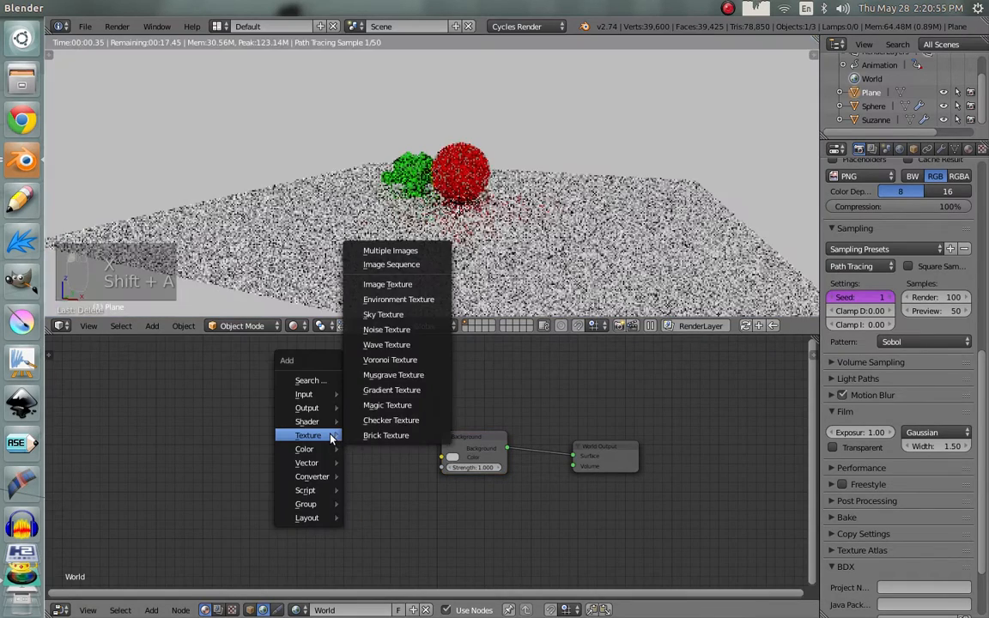
click(404, 300)
click(304, 486)
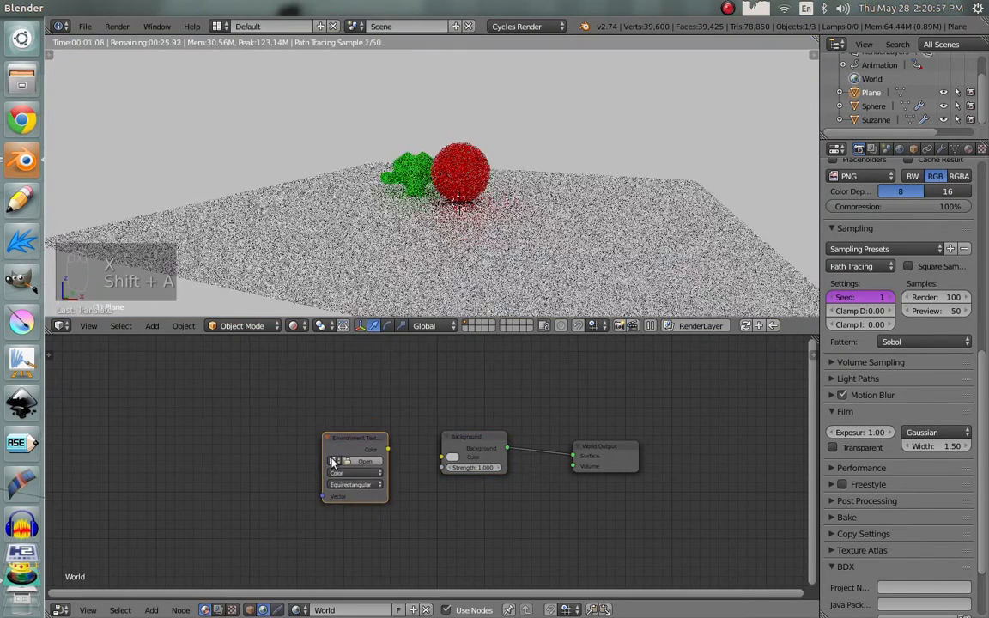
click(335, 461)
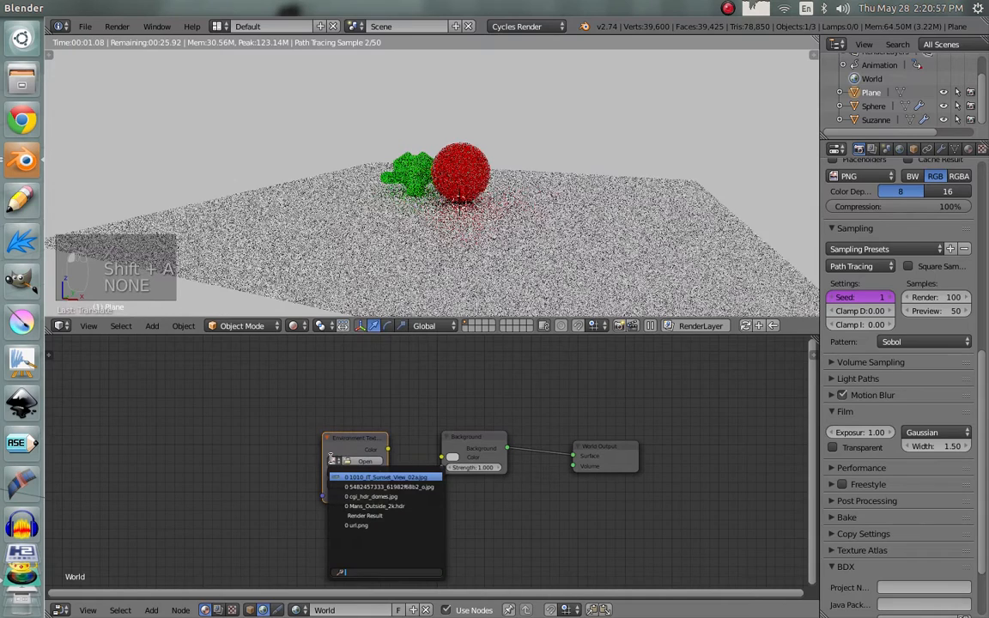
click(411, 486)
drag(387, 448, 442, 457)
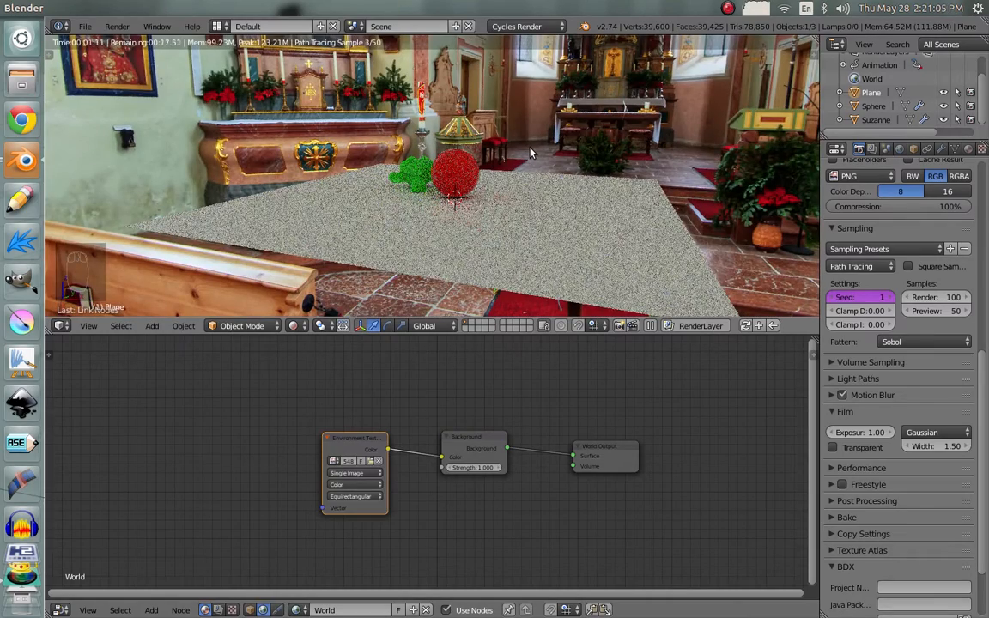
Examine the image-lit monkey head, sphere and plane against the environment from several angles and distances.
middle_drag(526, 104, 661, 106)
scroll(532, 147, up, 5)
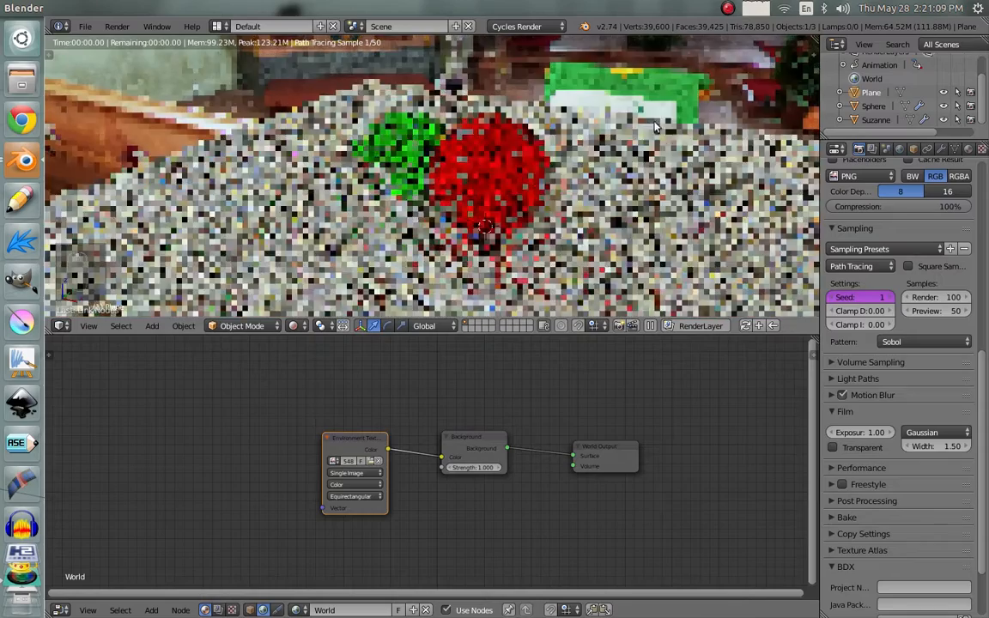
scroll(467, 484, up, 2)
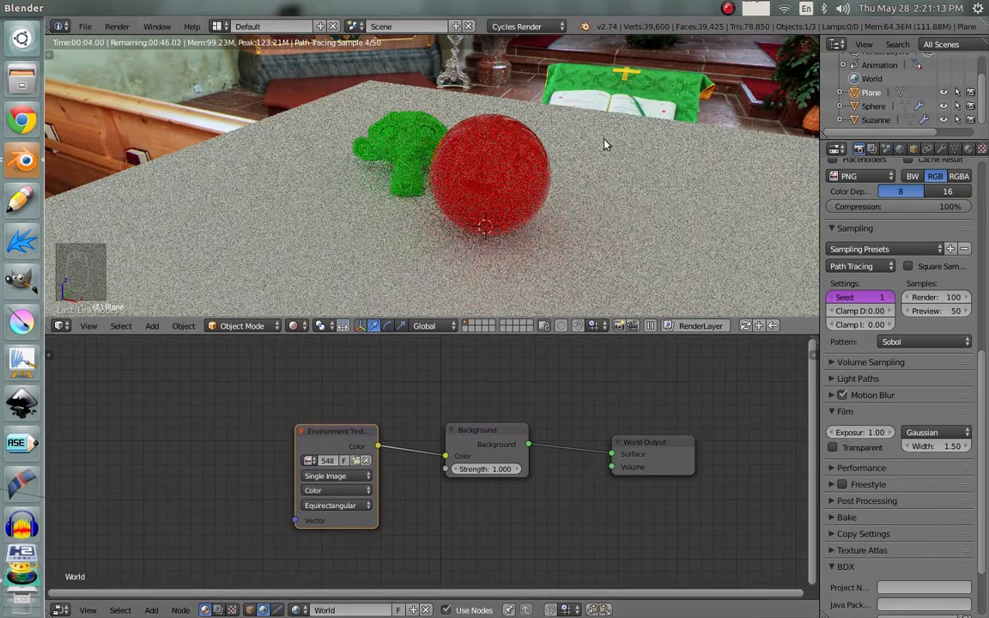
middle_drag(594, 157, 681, 146)
scroll(650, 109, down, 3)
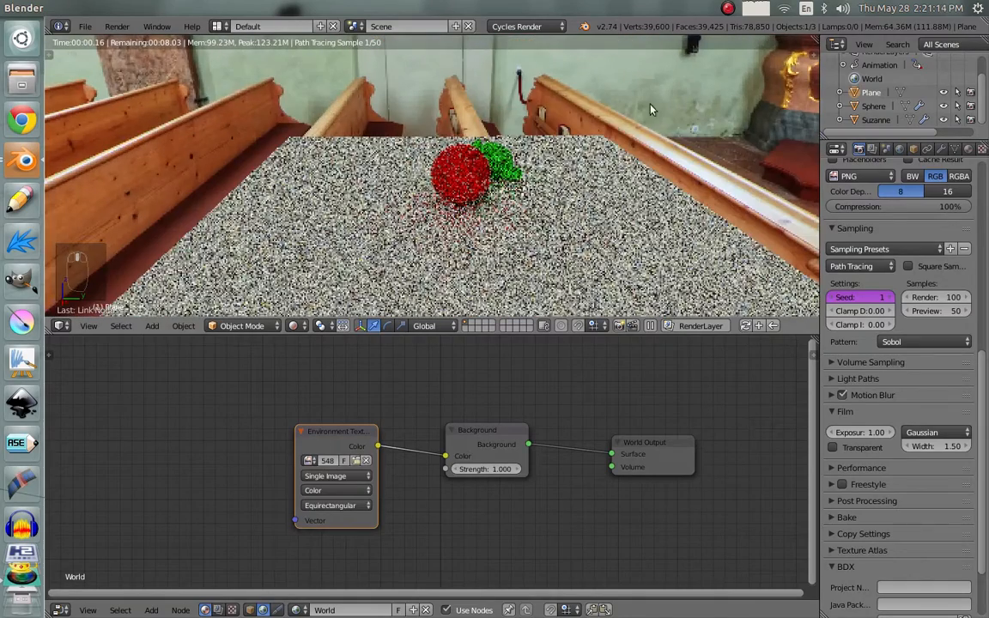
middle_drag(394, 185, 499, 89)
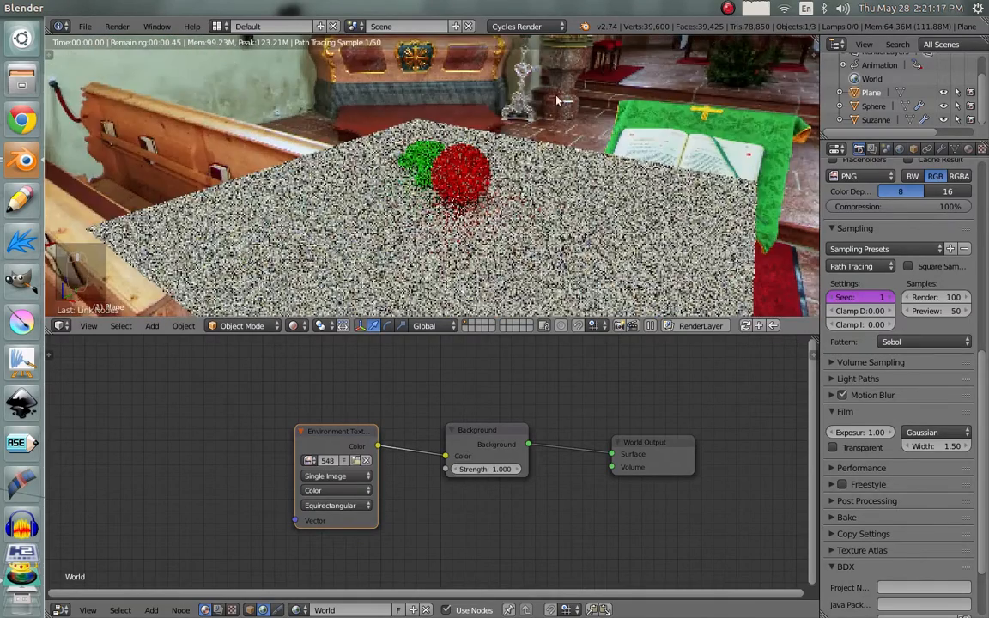
scroll(486, 172, up, 4)
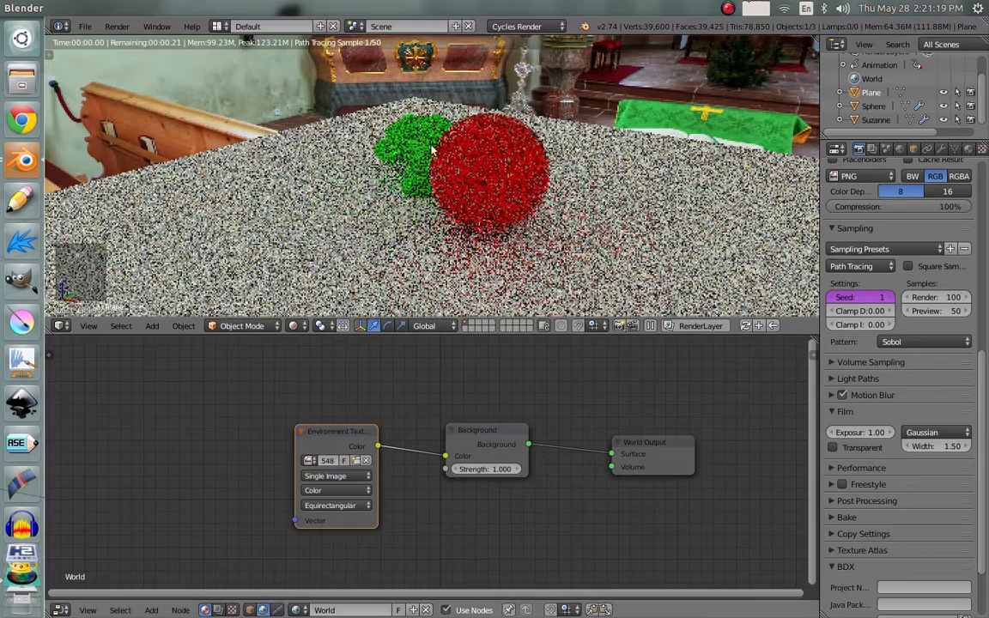
scroll(542, 147, down, 8)
mouse_move(498, 186)
middle_down()
mouse_move(323, 158)
mouse_move(404, 159)
mouse_move(462, 130)
mouse_move(564, 201)
middle_up()
scroll(507, 206, up, 5)
scroll(485, 193, down, 4)
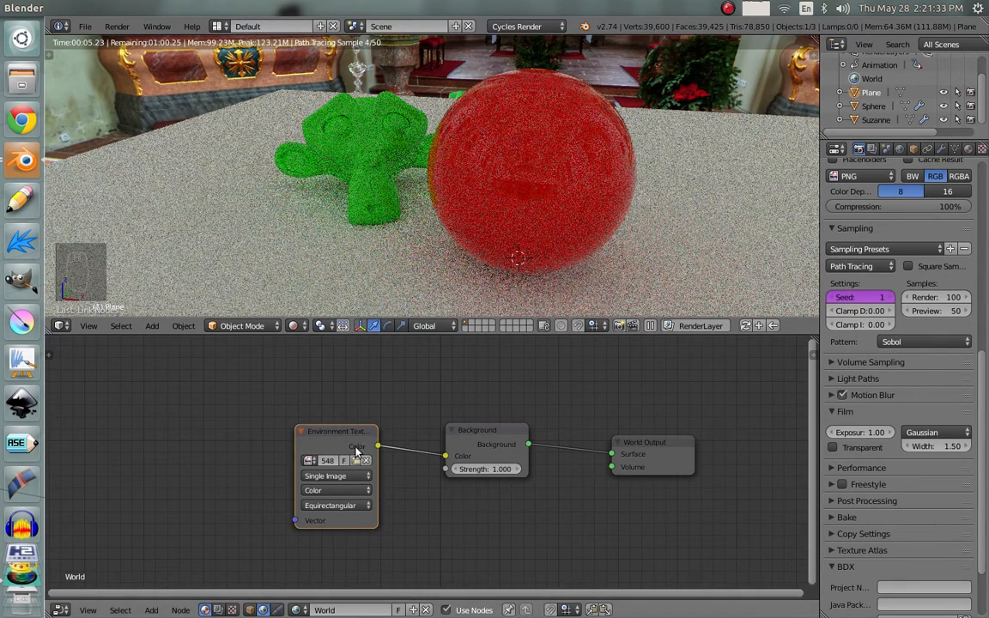
Move the Environment Texture node farther from the Background node to make room between them.
drag(340, 433, 233, 442)
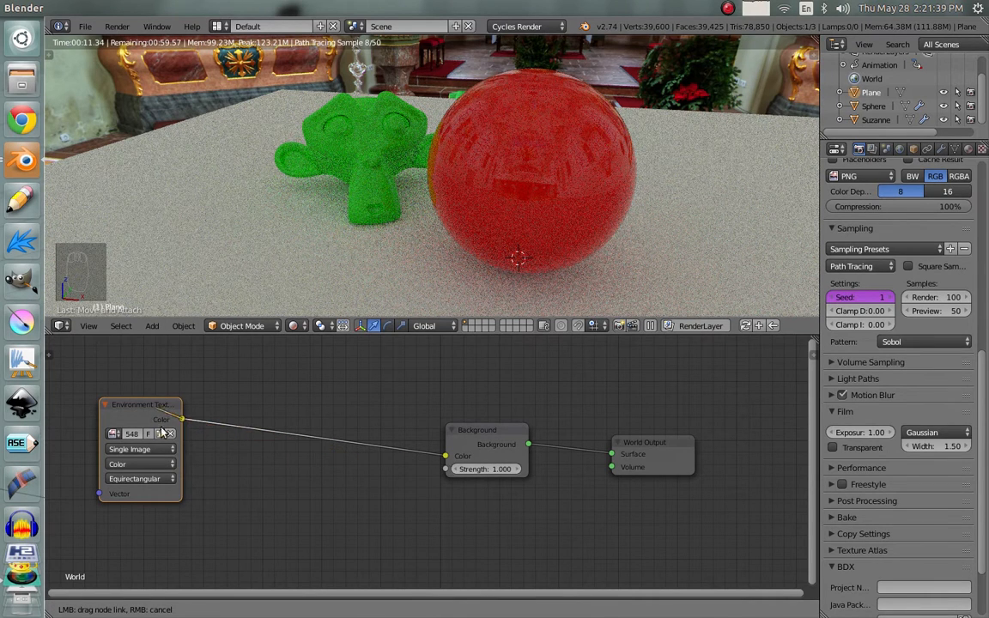
drag(129, 408, 130, 409)
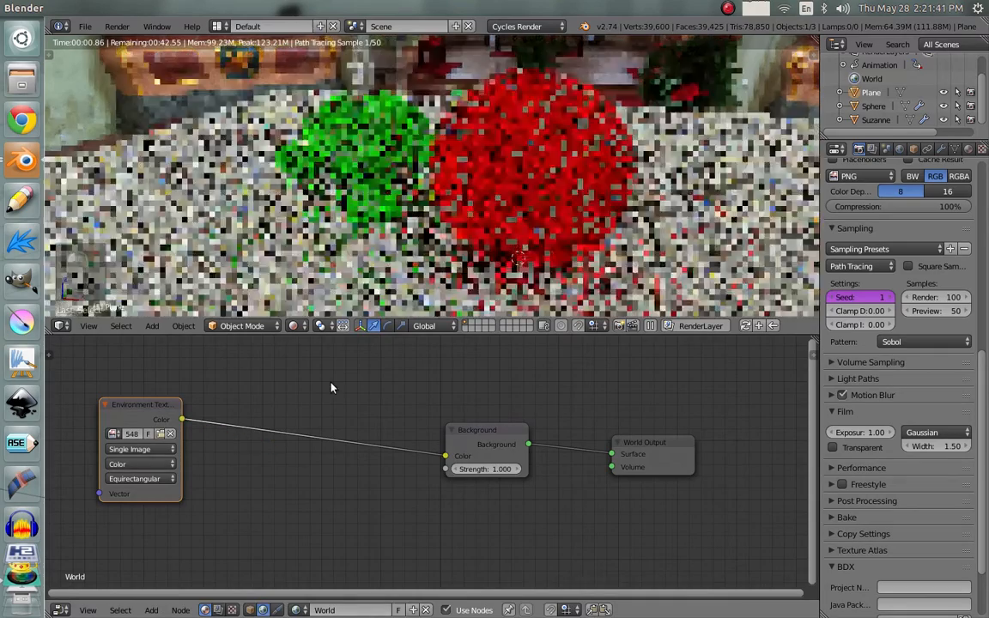
Add an RGB to BW node fed by the Environment Texture's Color output and preview its result as the world.
key(shift+a)
key(shift+a)
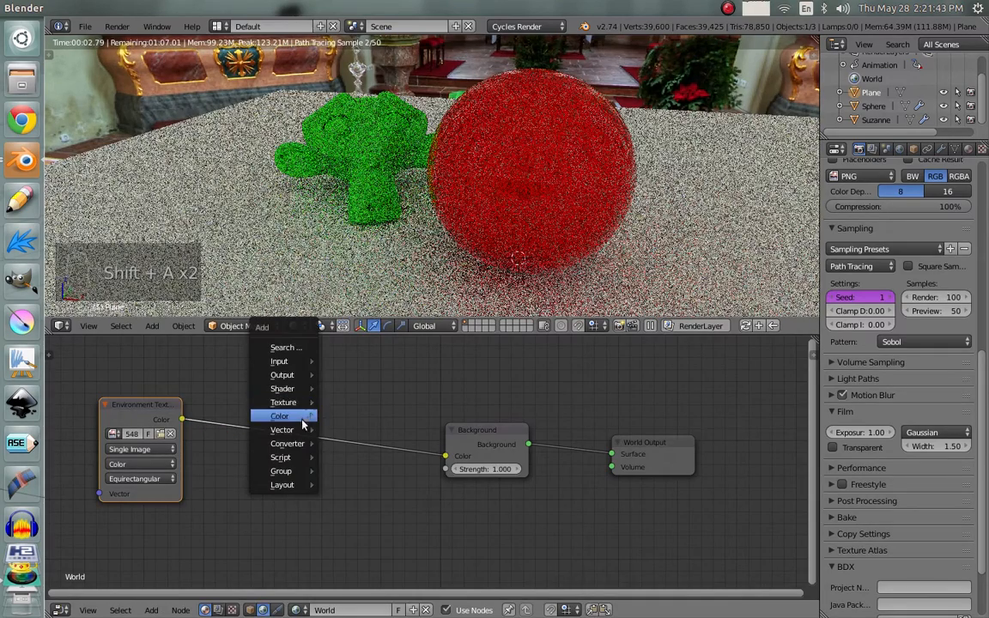
mouse_move(288, 430)
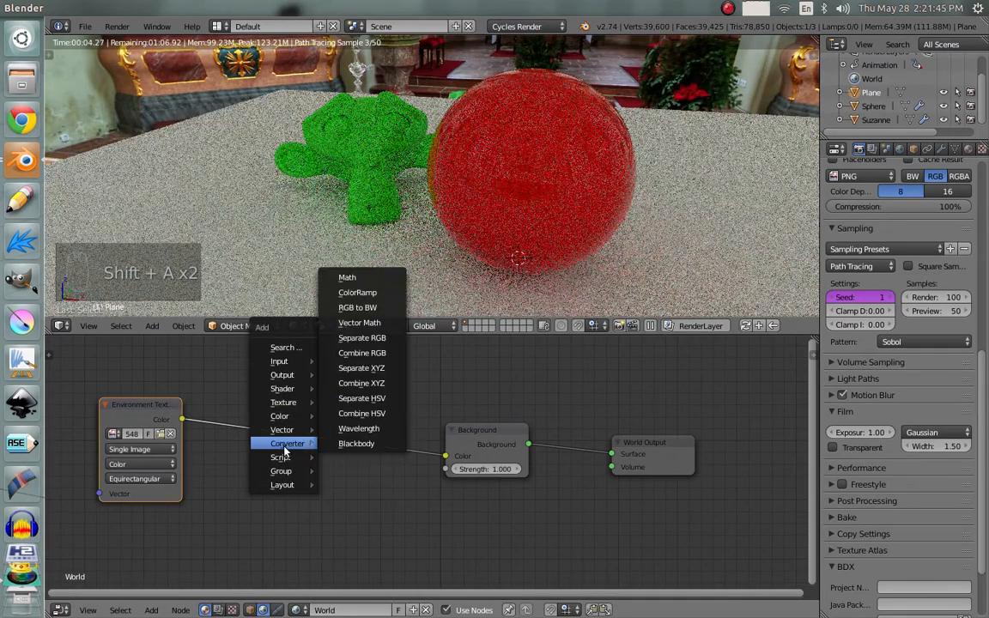
click(357, 307)
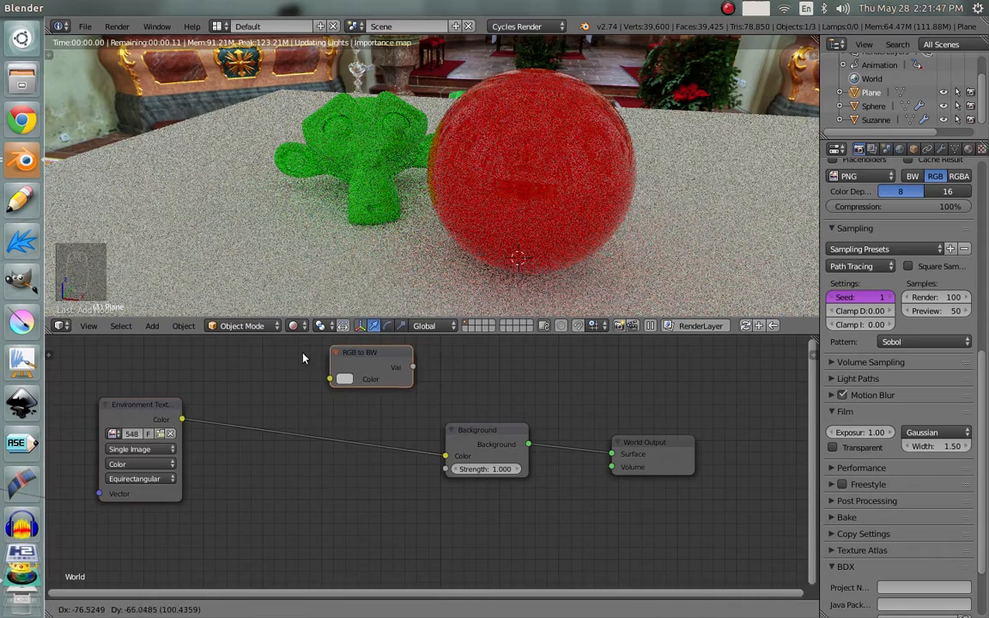
drag(302, 388, 302, 388)
ctrl+shift+click(335, 366)
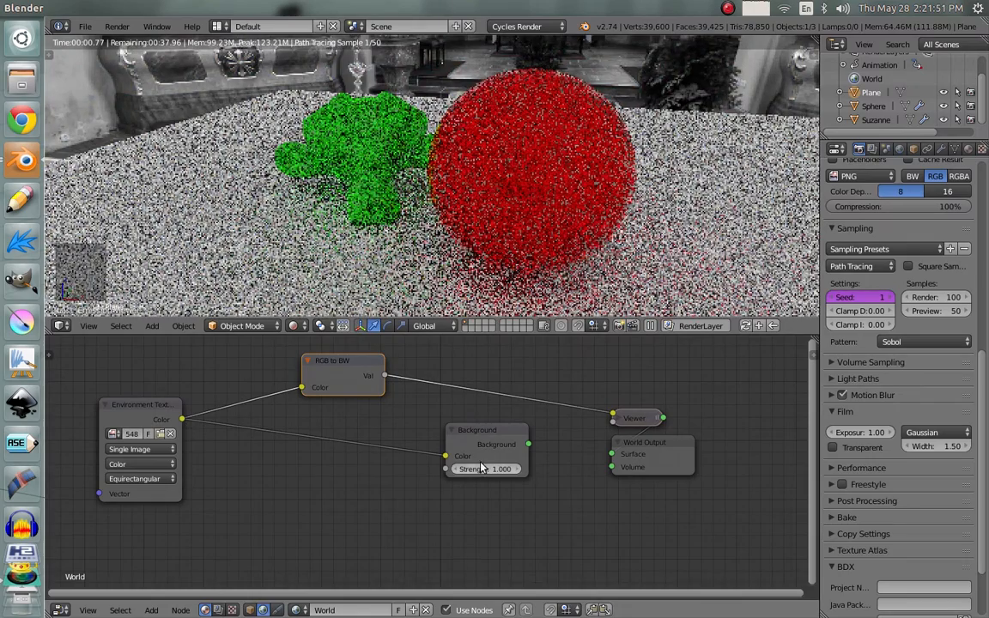
Examine the light and dark areas of the black-and-white environment around the scene.
scroll(537, 120, down, 12)
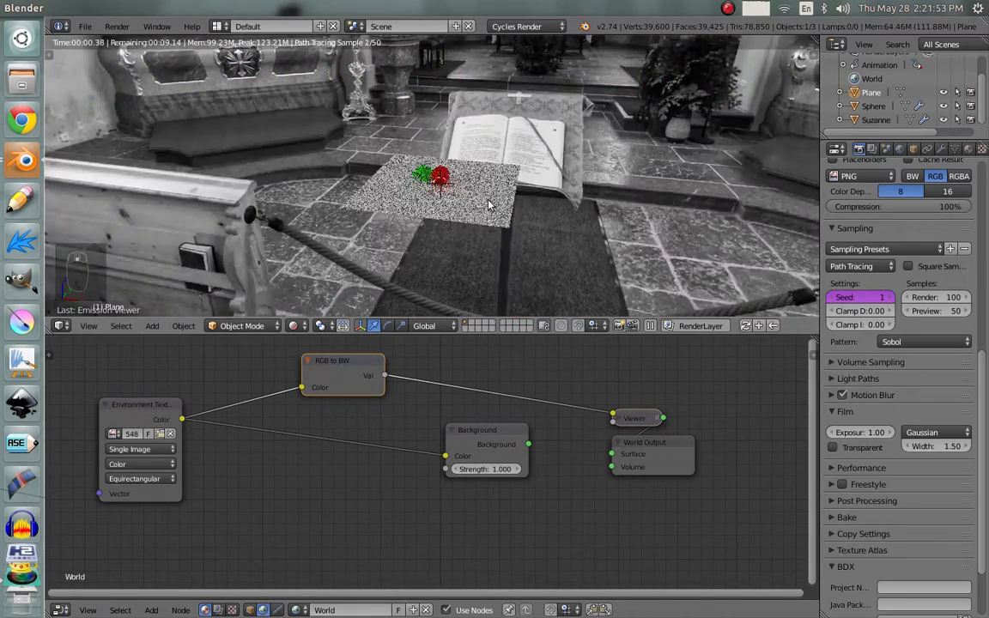
mouse_move(487, 202)
middle_down()
mouse_move(544, 199)
mouse_move(481, 100)
mouse_move(350, 131)
mouse_move(341, 177)
mouse_move(344, 99)
middle_up()
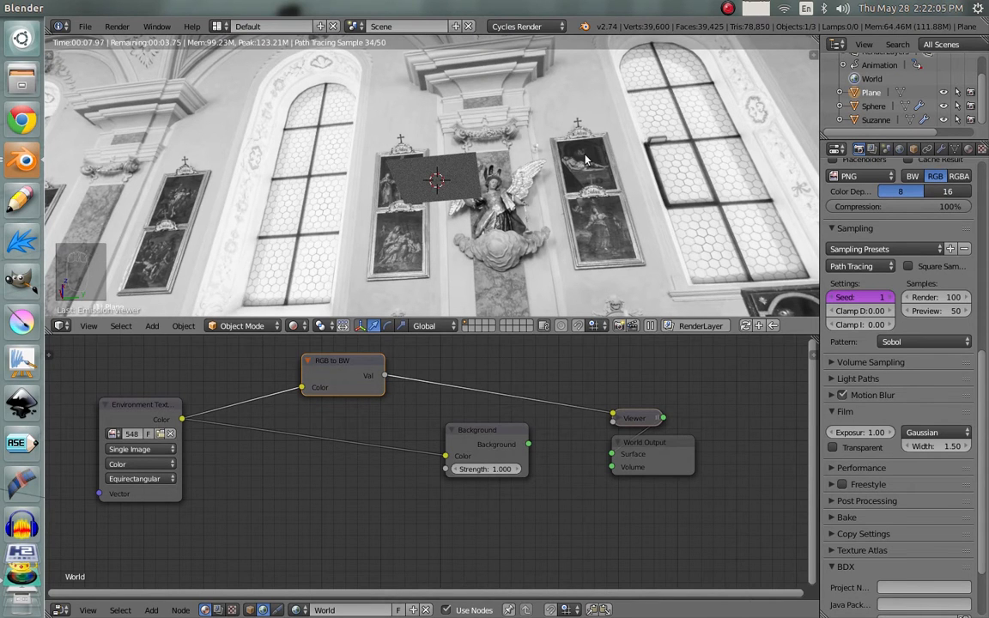
middle_drag(584, 176, 560, 86)
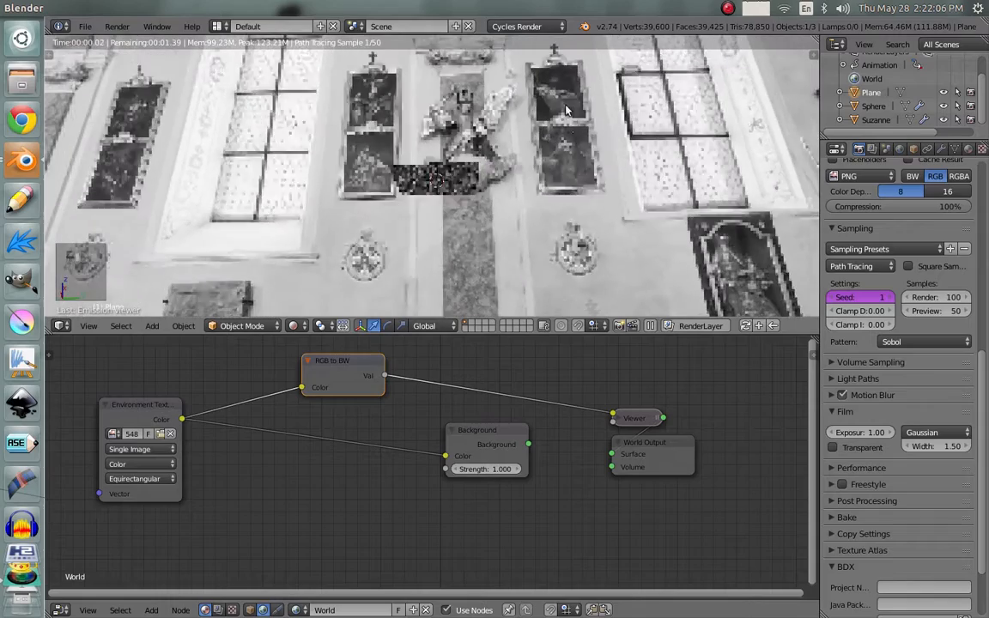
scroll(470, 191, up, 4)
middle_drag(479, 258, 503, 233)
scroll(482, 235, up, 11)
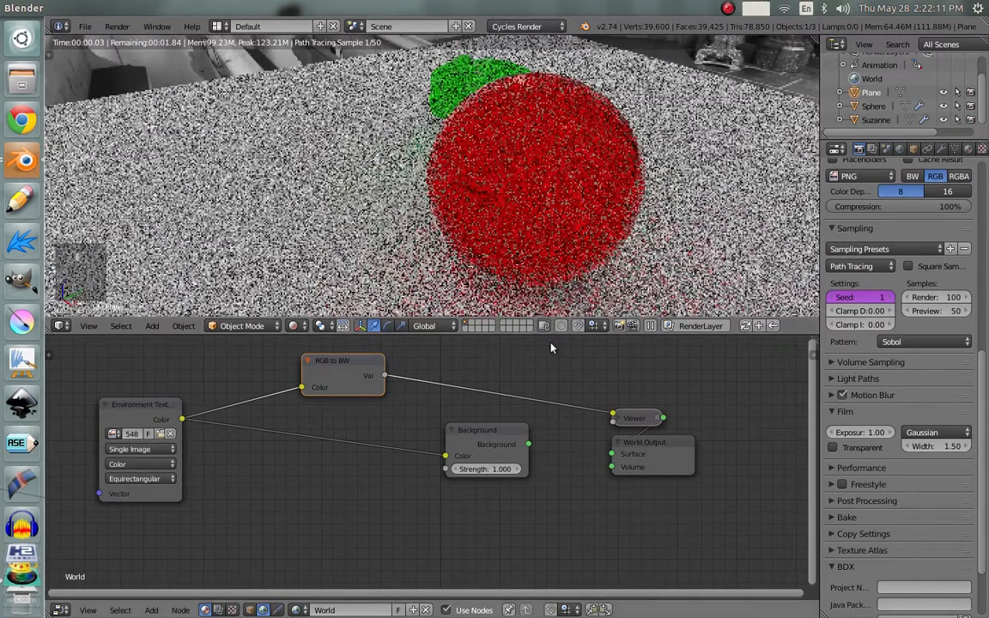
scroll(536, 167, down, 9)
middle_drag(530, 178, 506, 245)
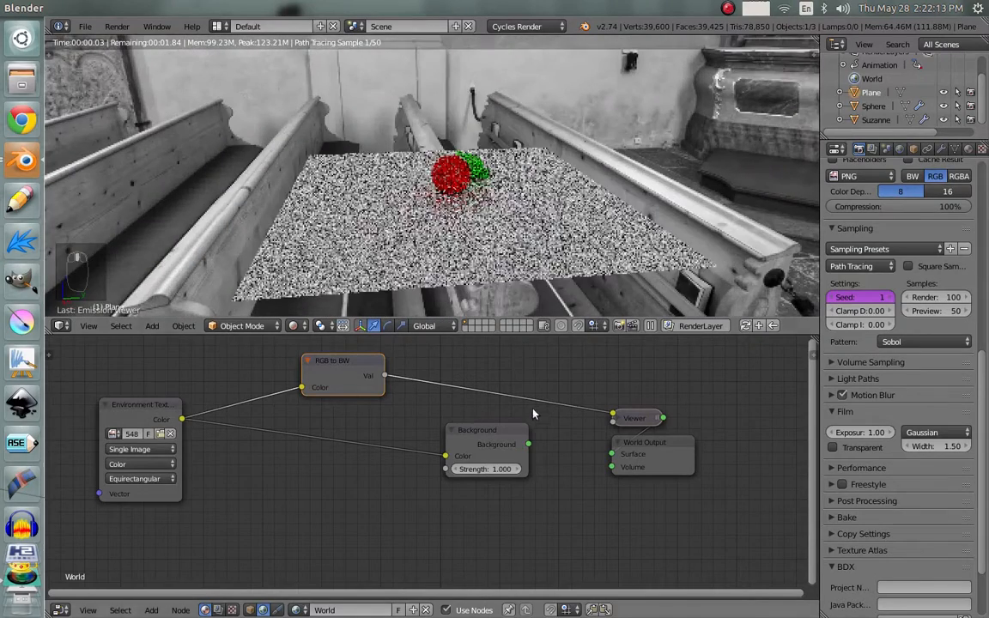
Return the world output to the Background node and delete the RGB to BW node.
ctrl+shift+click(476, 448)
click(352, 376)
key(x)
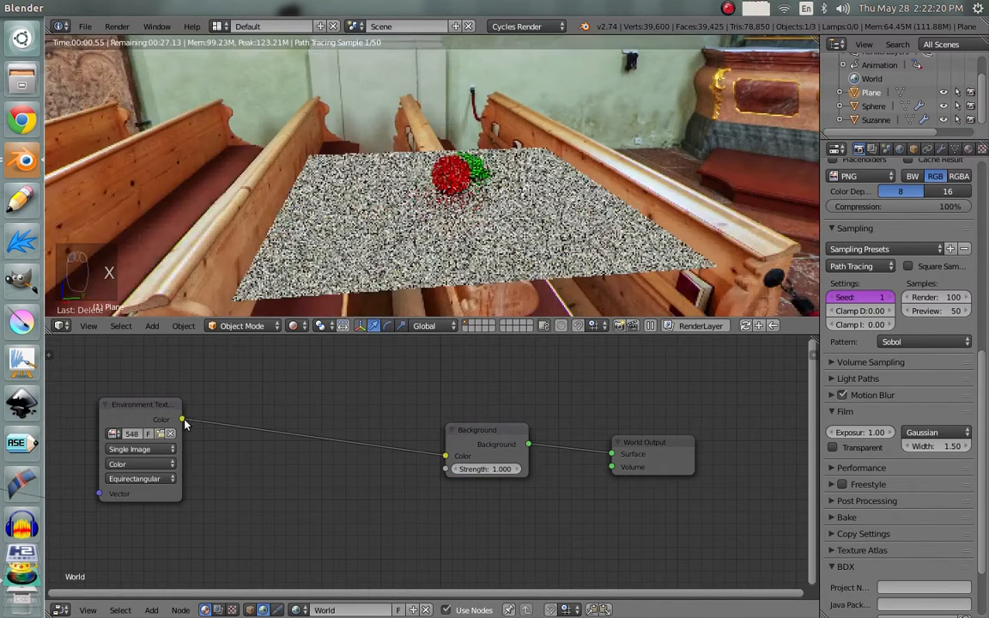
Connect the Environment Texture's Color output to the Background node's Strength input and check the rendered objects up close.
drag(183, 419, 445, 469)
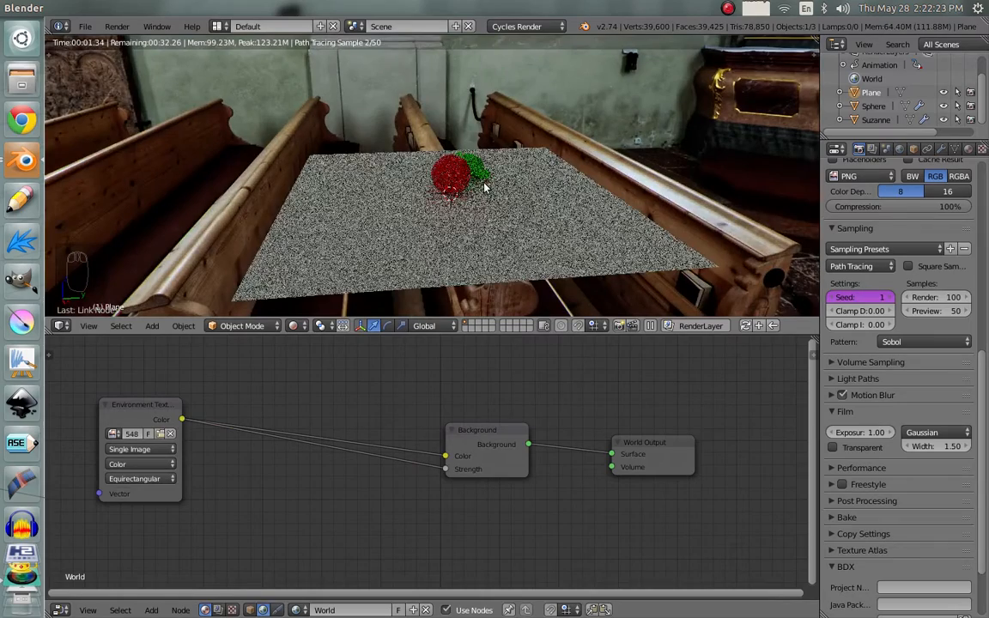
scroll(455, 202, up, 4)
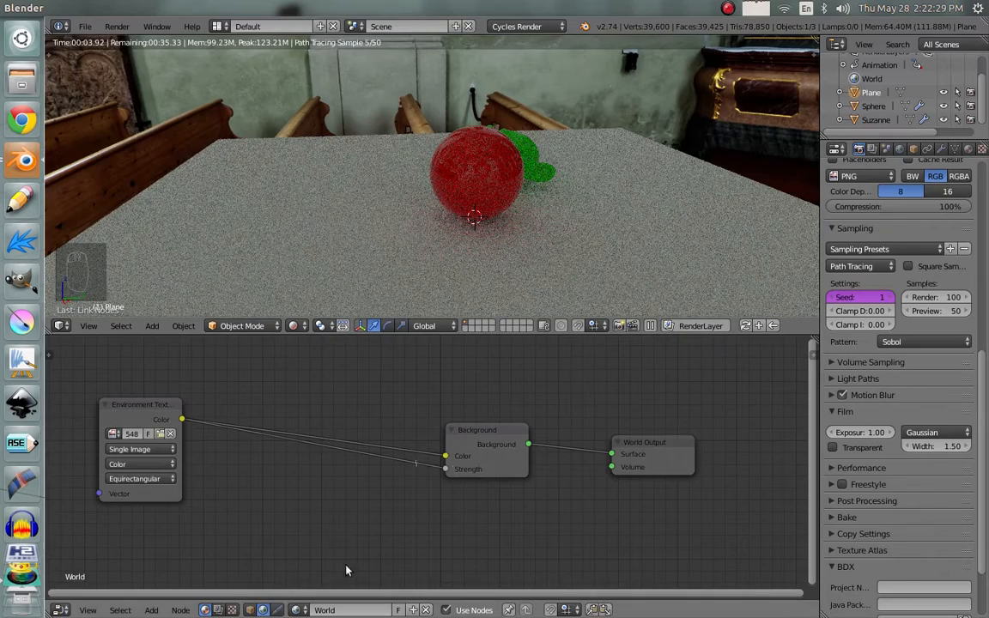
Remove the Background's Strength link to compare the lighting, and reconnect the Environment Texture's Color output to Strength.
key(ctrl+z)
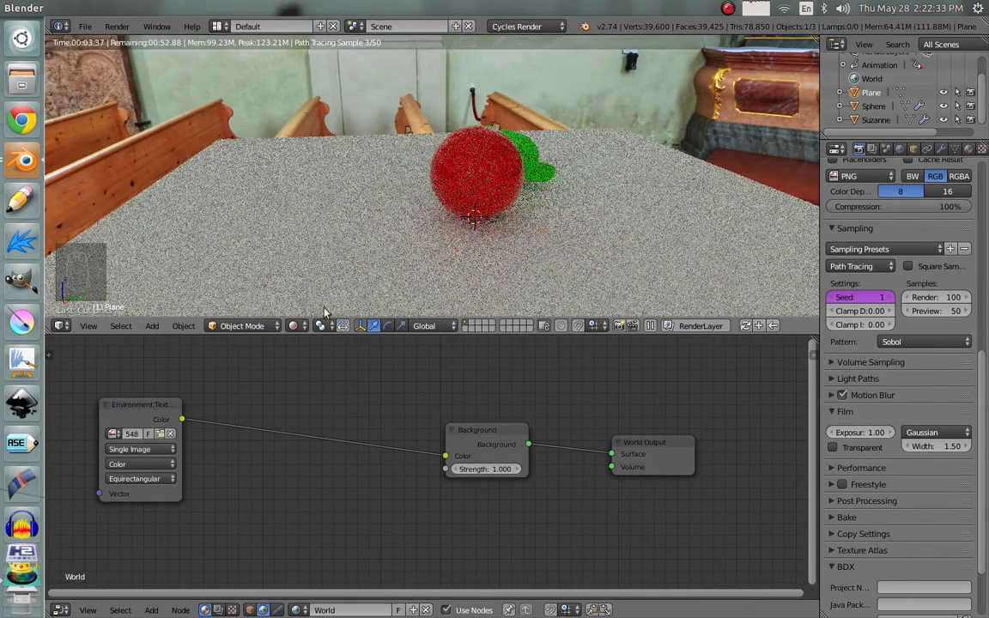
middle_drag(577, 202, 534, 197)
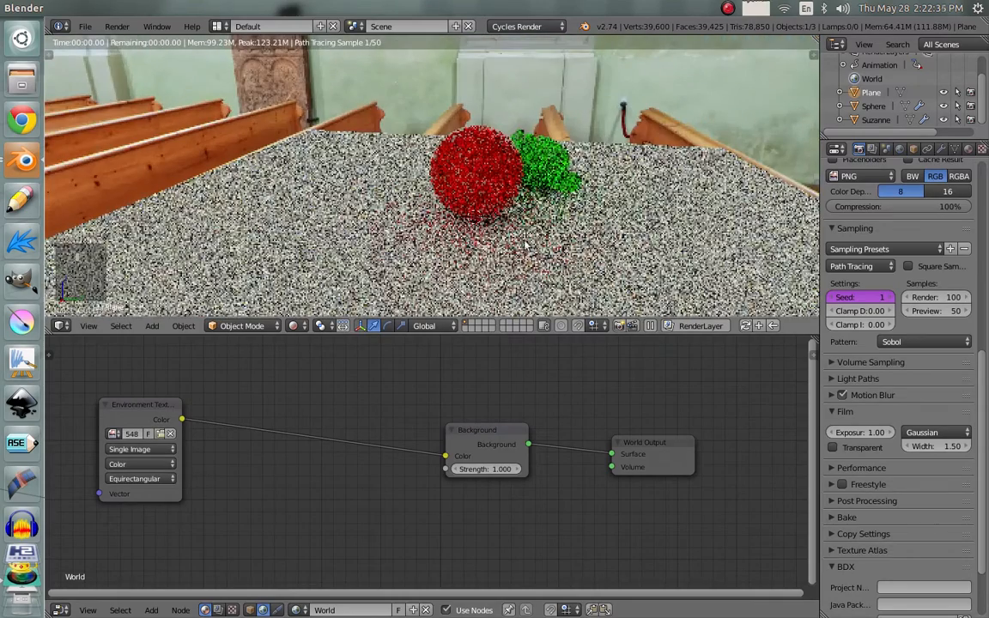
drag(181, 421, 352, 464)
key(shift+a)
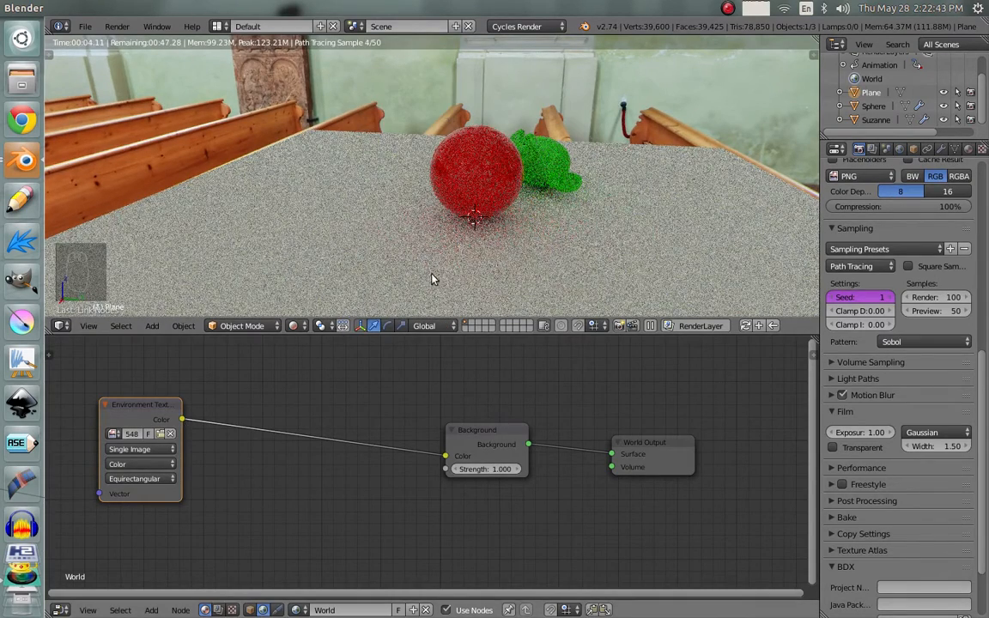
drag(182, 419, 445, 470)
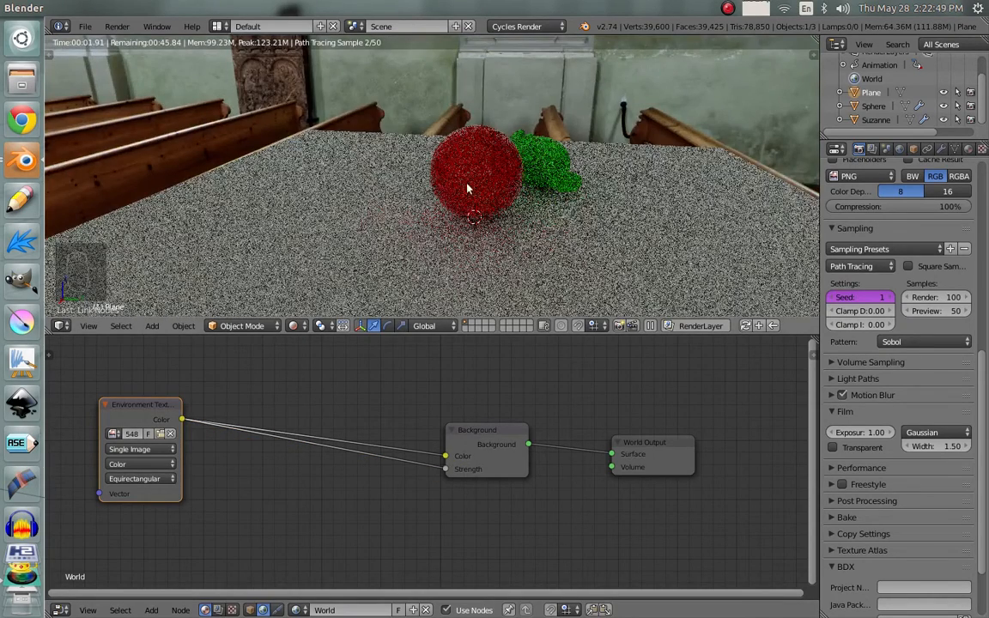
Examine the environment and its lighting on the plane, monkey head and sphere from below, above and up close.
middle_drag(468, 189, 221, 128)
middle_drag(416, 133, 342, 118)
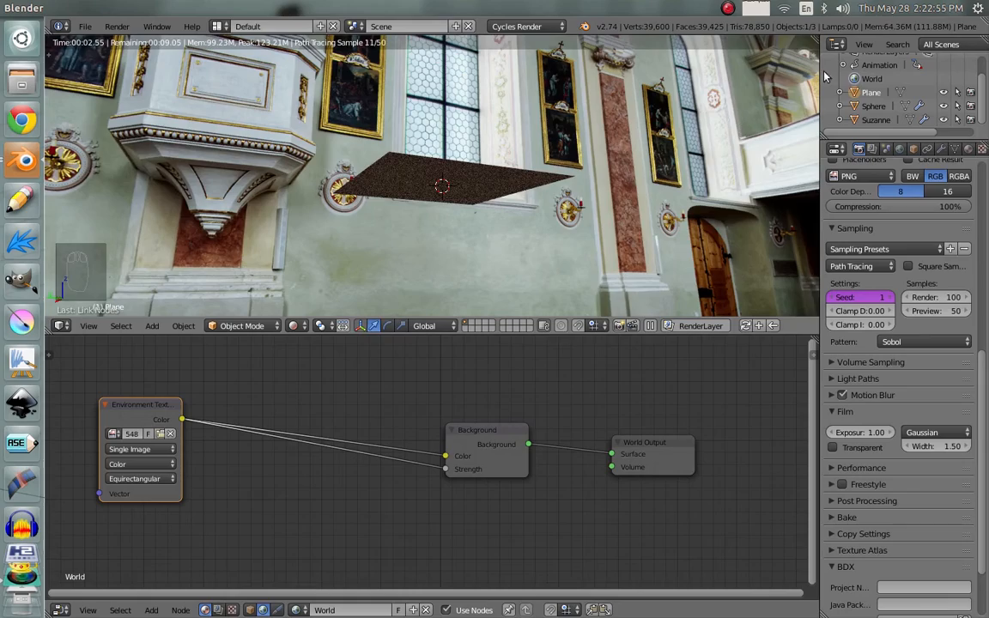
middle_drag(506, 83, 394, 95)
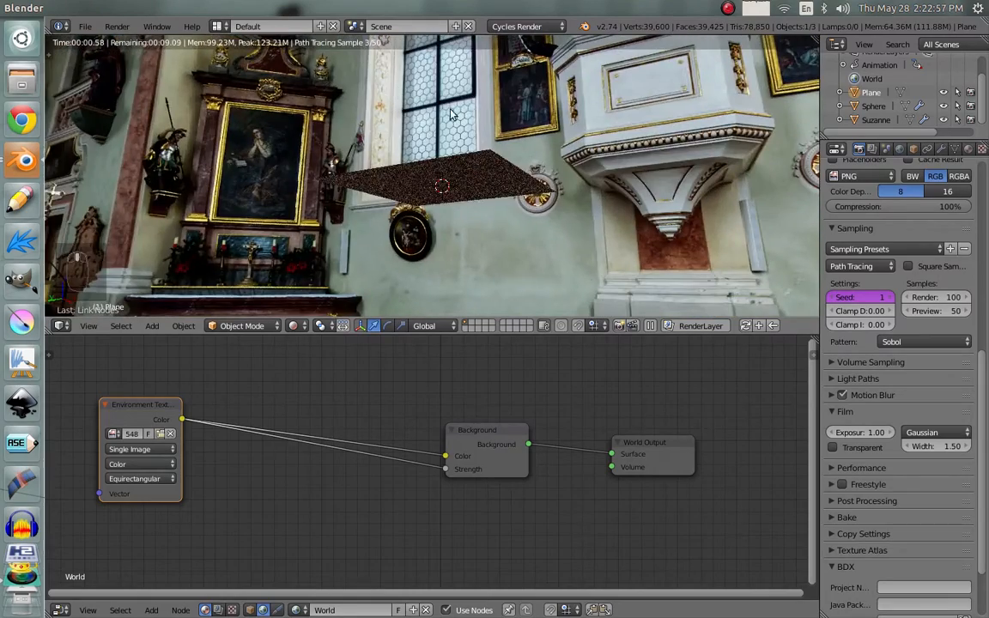
middle_drag(484, 108, 486, 110)
middle_drag(447, 150, 458, 139)
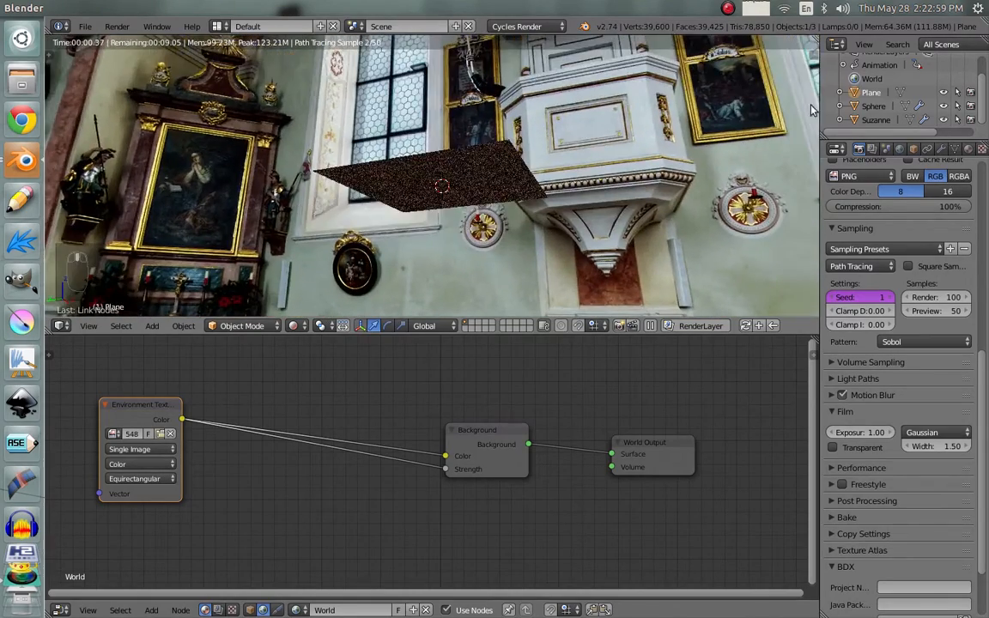
middle_drag(728, 150, 645, 207)
scroll(644, 208, up, 8)
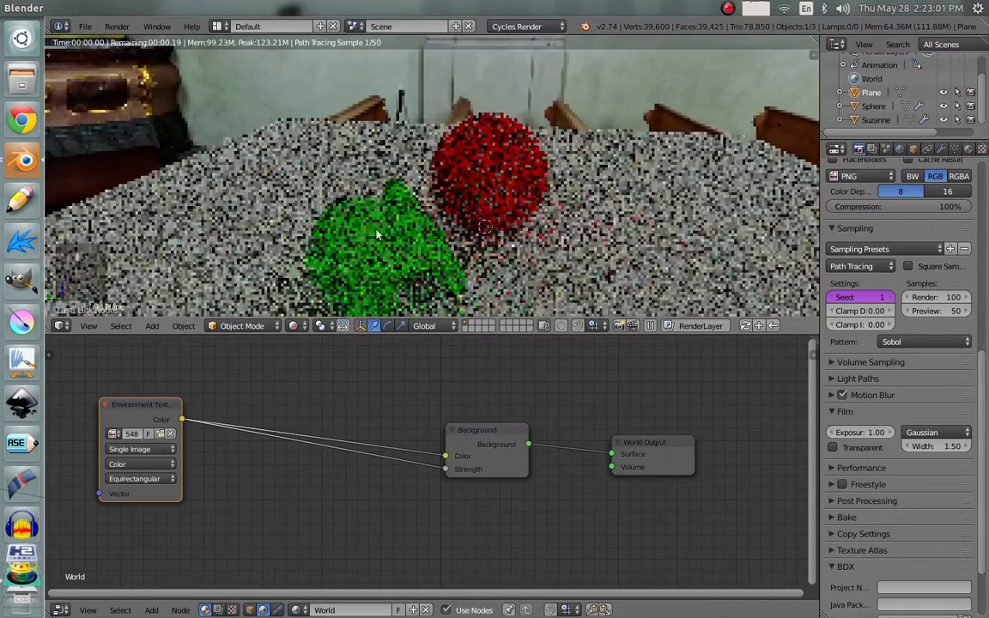
middle_drag(496, 233, 545, 218)
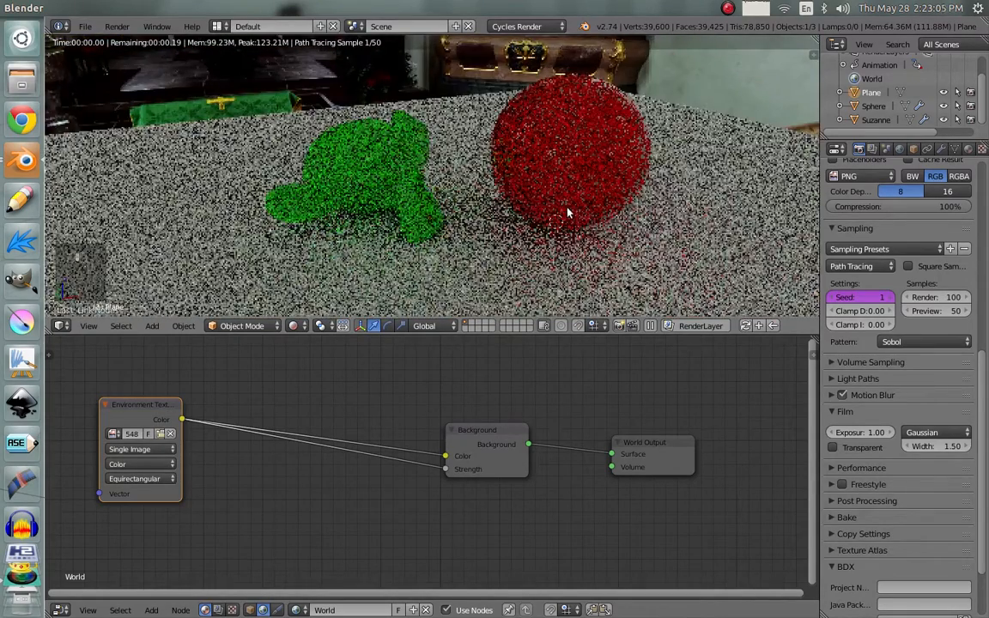
Insert a Math node into the link between the Environment Texture's Color output and the Background's Strength input.
middle_drag(510, 433, 584, 421)
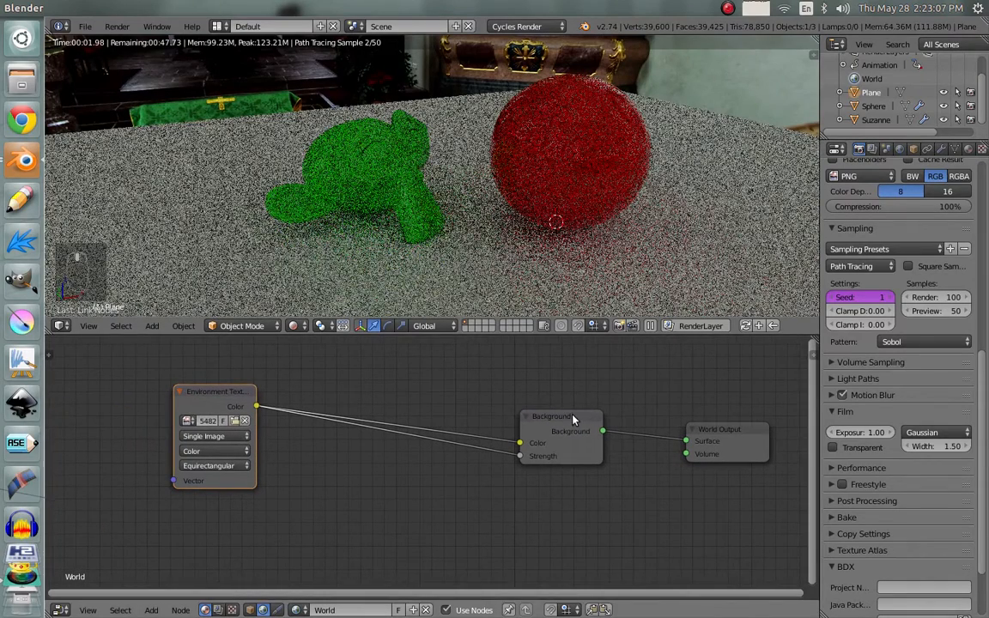
mouse_move(219, 392)
mouse_down()
mouse_move(215, 424)
mouse_move(204, 396)
mouse_up()
key(shift+a)
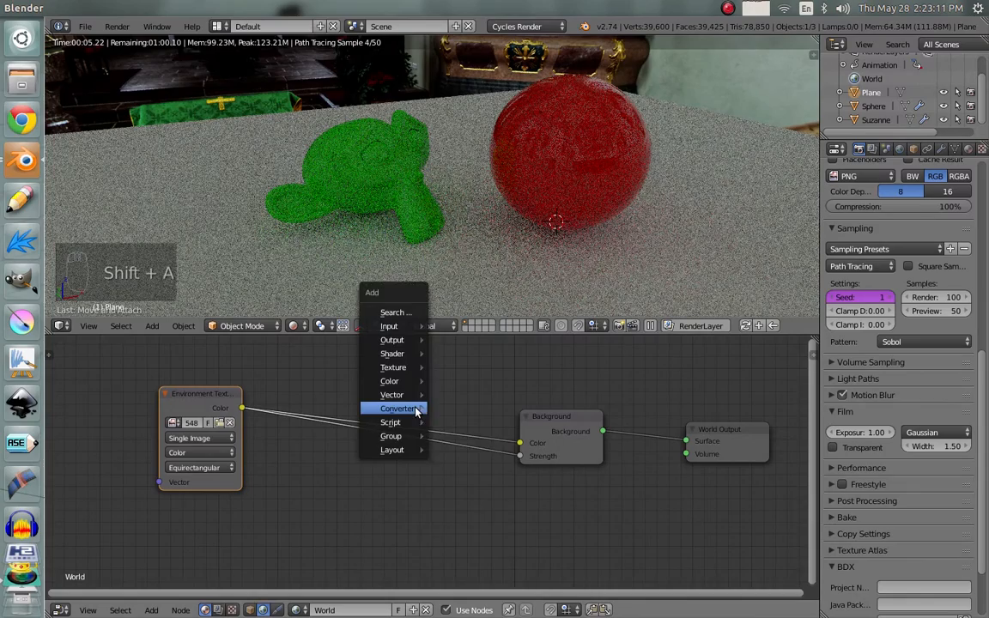
mouse_move(417, 413)
click(461, 411)
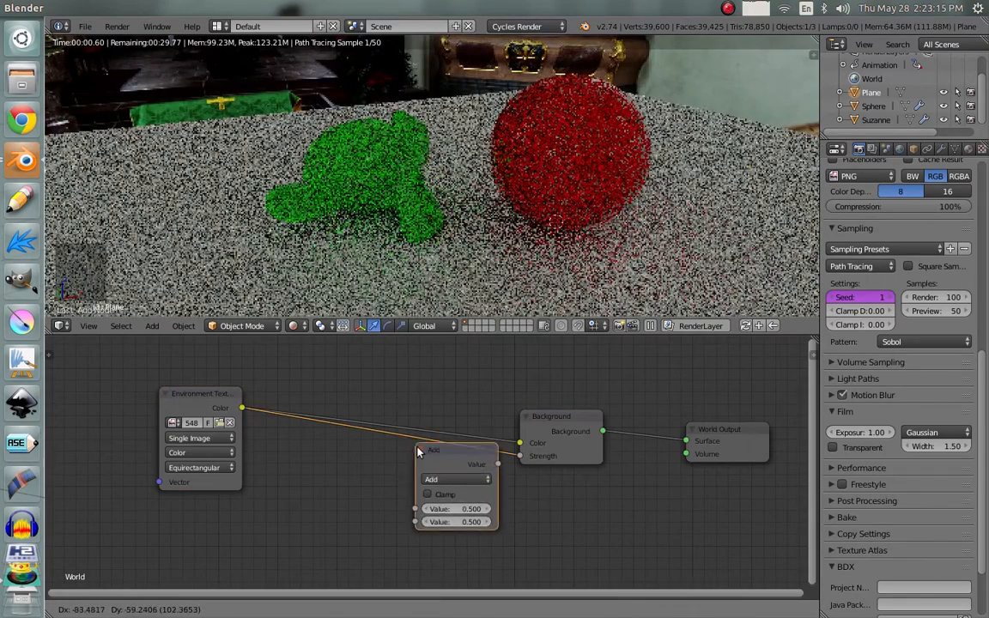
click(419, 453)
drag(459, 455, 327, 453)
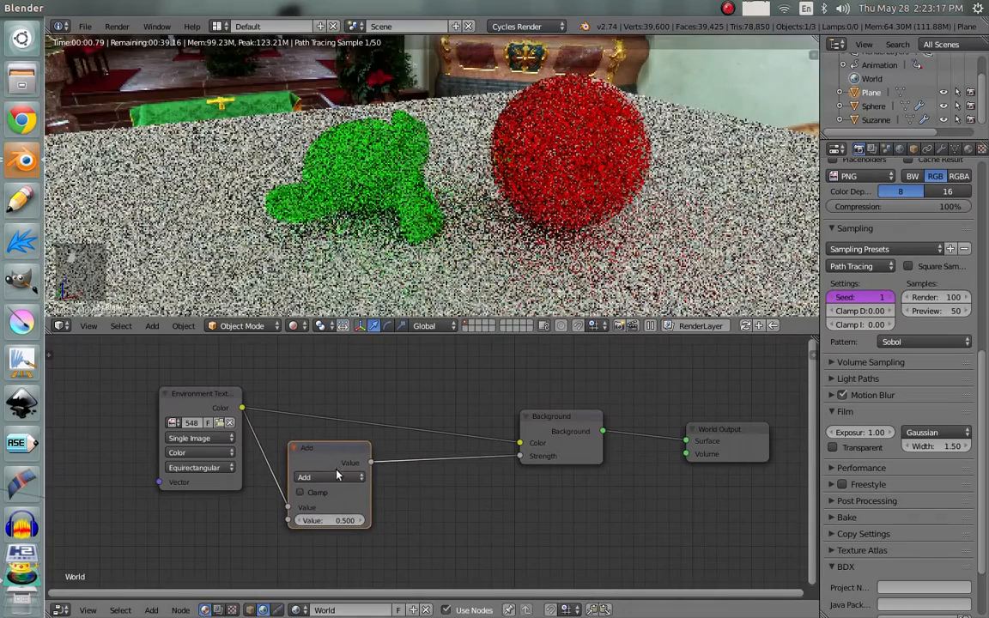
Set the Math node's operation to Multiply and its second value to 1.
click(326, 477)
click(326, 439)
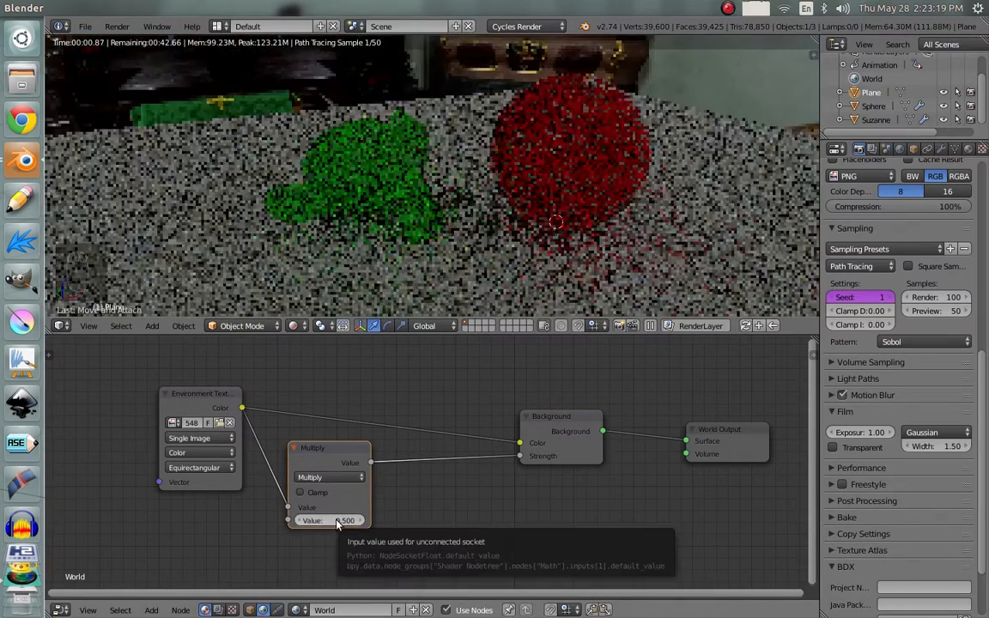
click(335, 520)
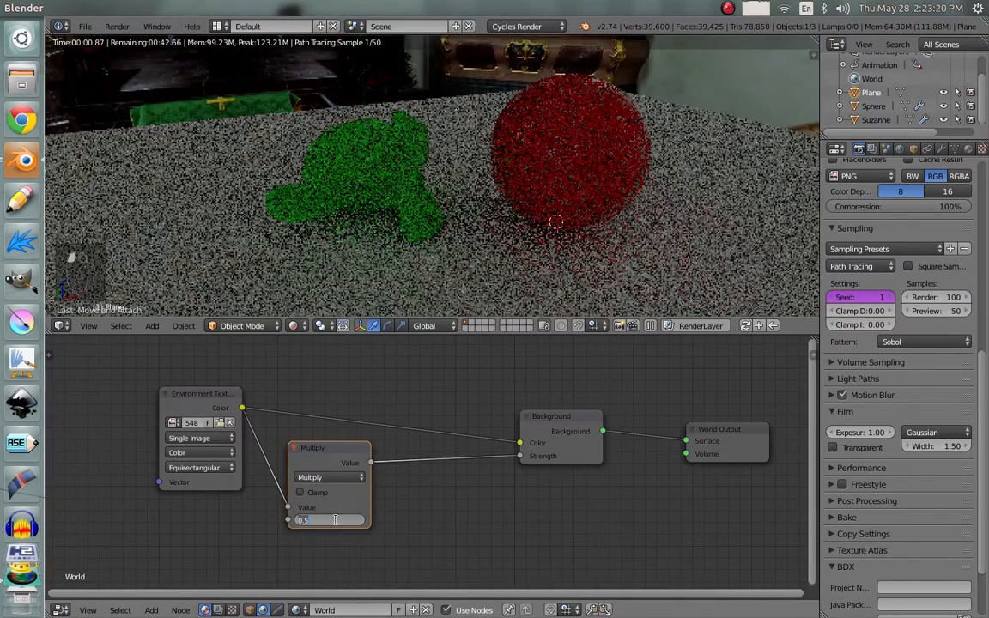
text(1)
key(Return)
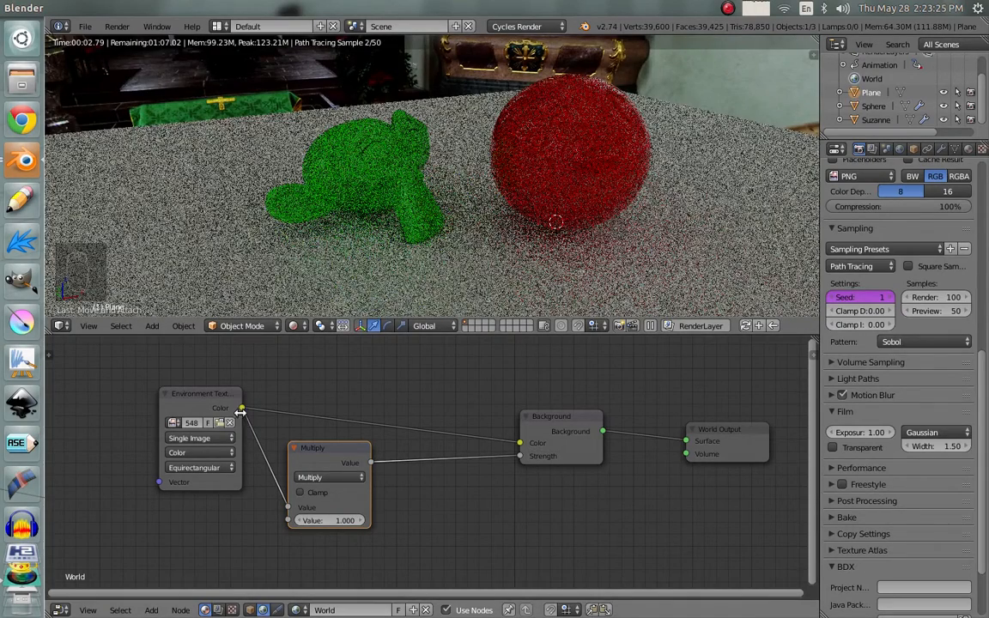
Link the Environment Texture's Color directly to Strength to compare, and reconnect the Multiply node's Value output to Strength.
drag(243, 408, 298, 448)
drag(528, 470, 529, 458)
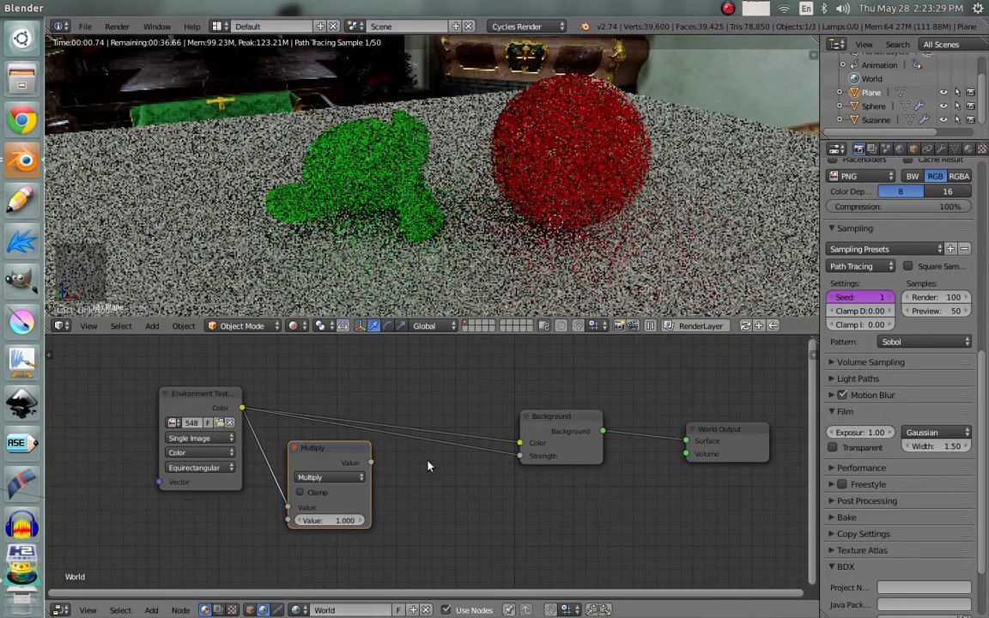
drag(370, 462, 519, 456)
Set the Multiply node's second value to 3 and move the node closer to the Background node.
click(339, 521)
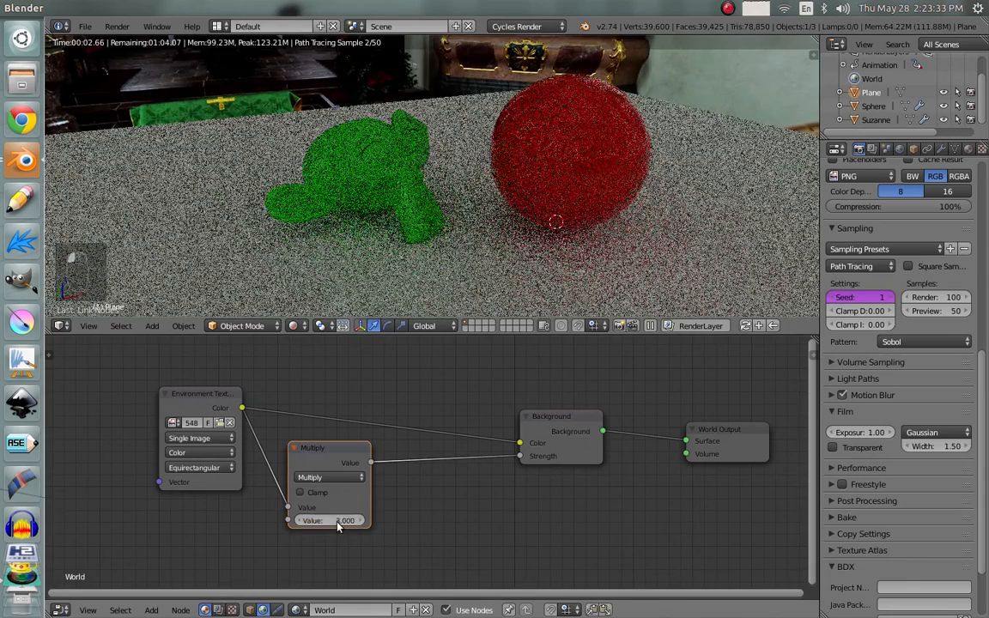
text(3)
key(Return)
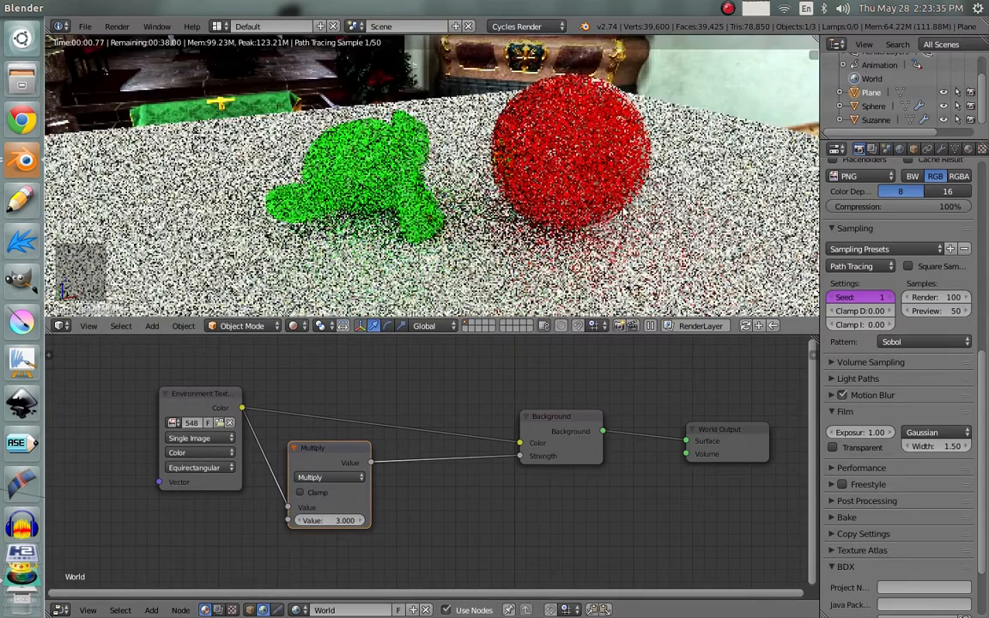
drag(322, 449, 395, 446)
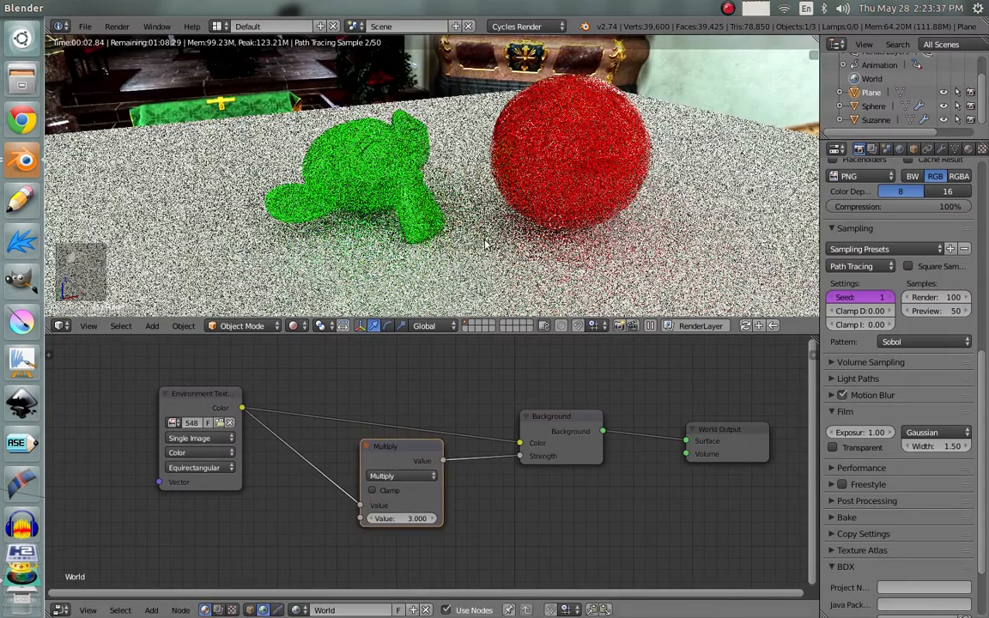
Inspect the multiplied environment lighting on the objects from several angles, near and far, moving the Environment Texture node aside.
scroll(652, 189, down, 8)
middle_drag(652, 189, 491, 195)
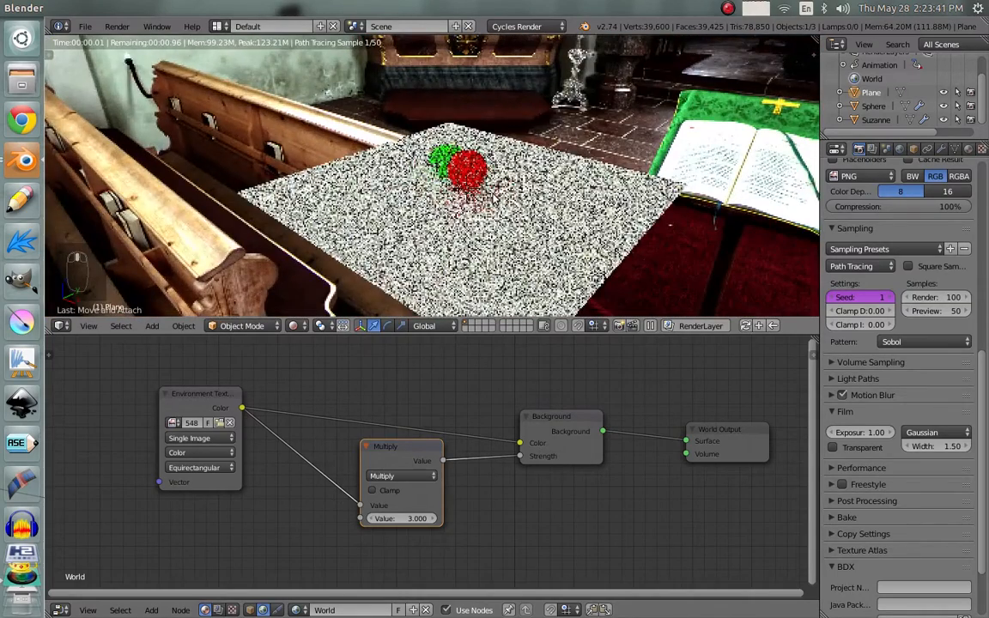
scroll(491, 194, up, 6)
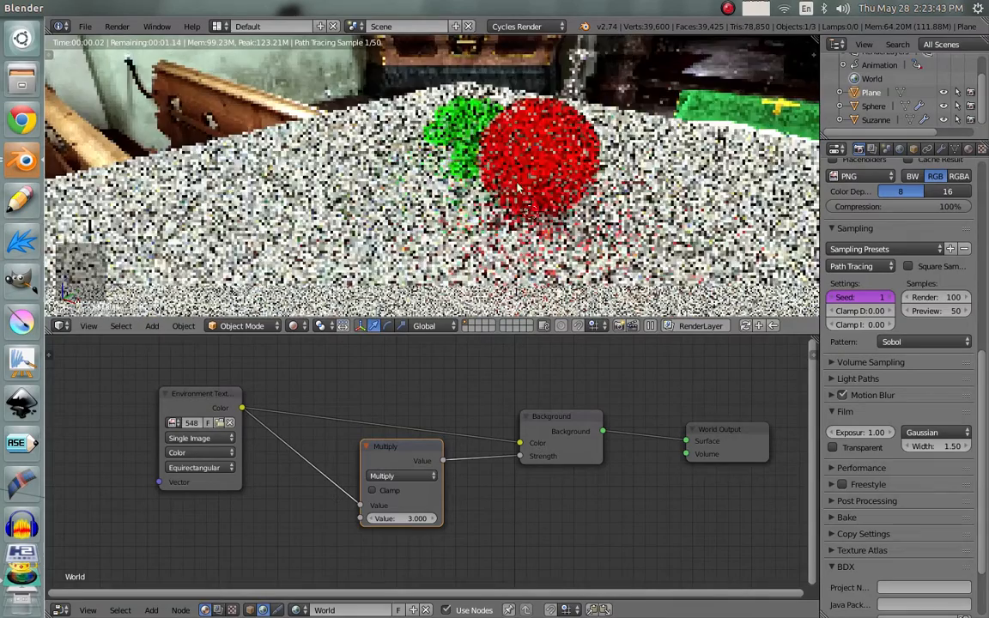
drag(196, 396, 134, 373)
scroll(556, 203, down, 5)
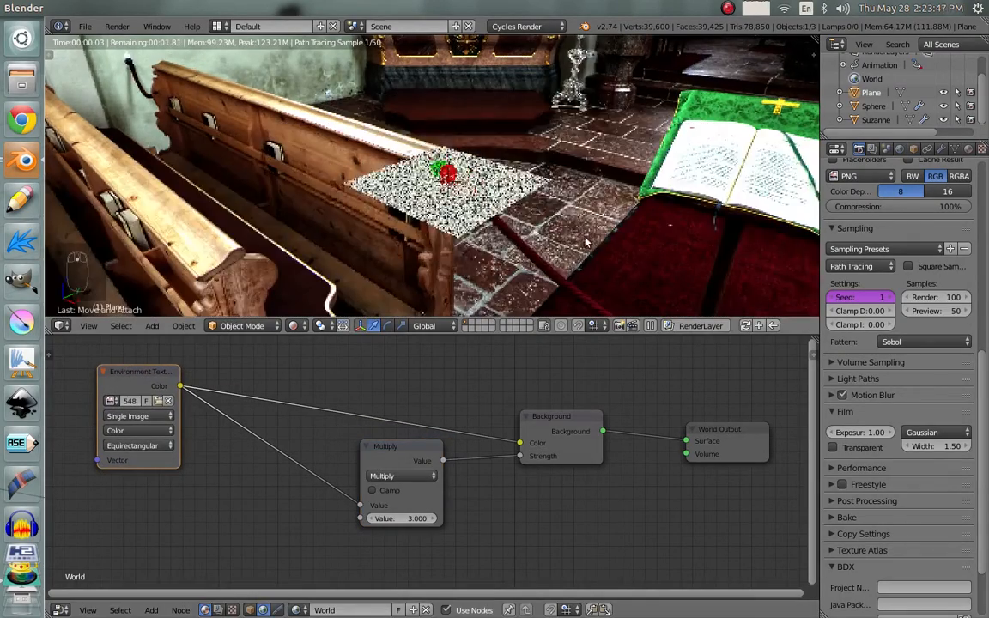
middle_drag(557, 203, 467, 205)
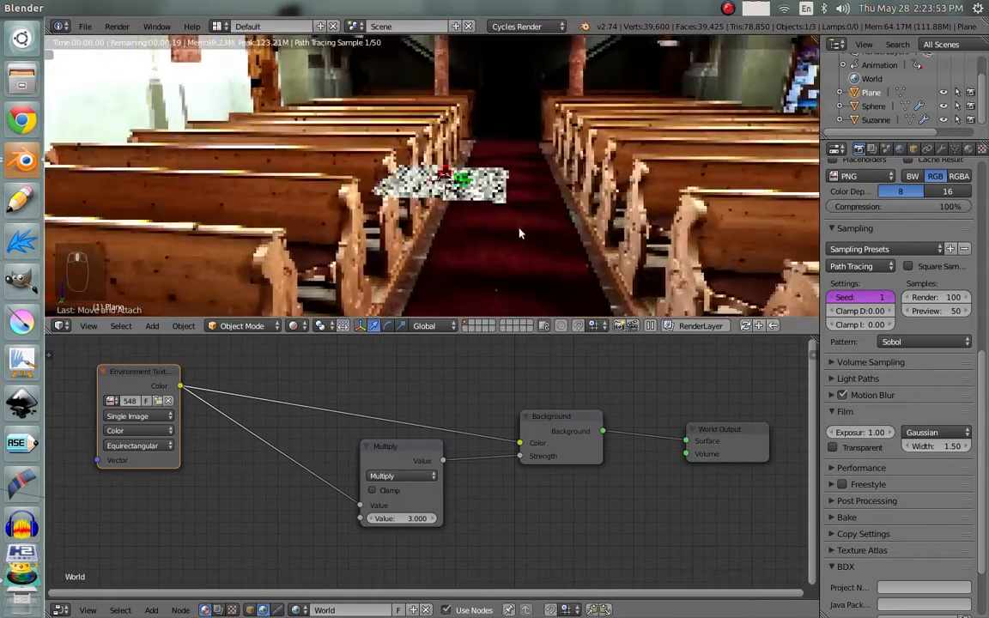
scroll(467, 204, up, 4)
Move the Multiply and Environment Texture nodes away from the Background node to make room between them.
drag(398, 462, 288, 459)
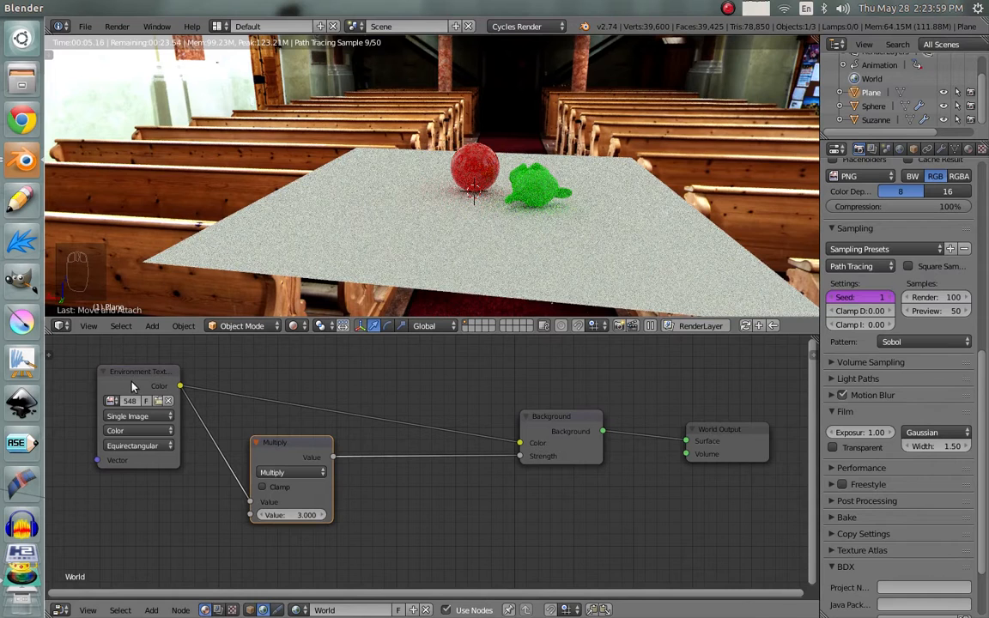
drag(136, 385, 102, 323)
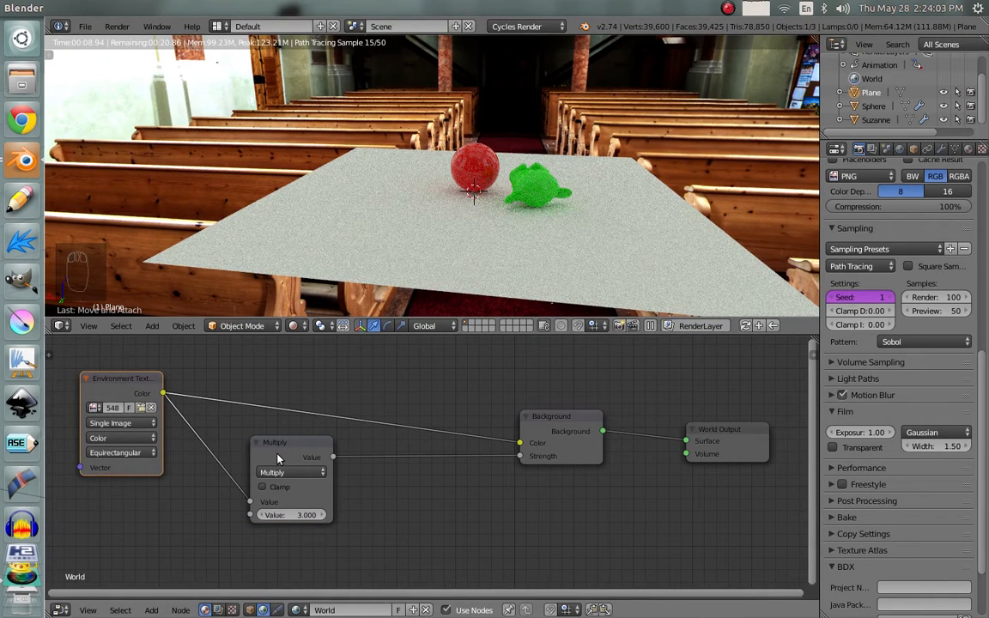
drag(277, 459, 256, 462)
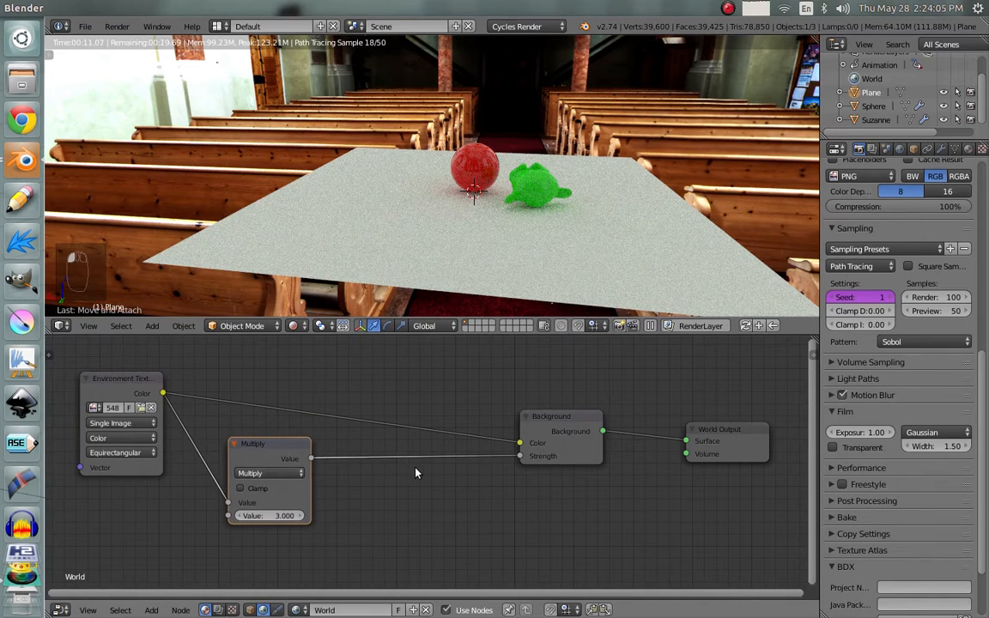
Insert a Mix node between the Multiply node and the Background's Strength input, expand it, and set its Color2 to white.
key(shift+a)
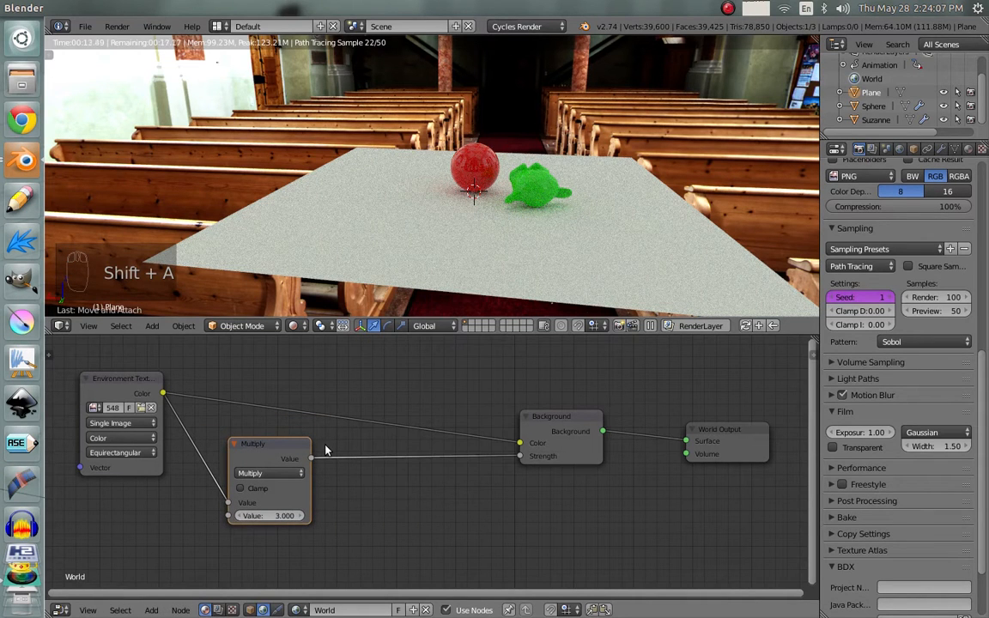
key(ctrl+KP_0)
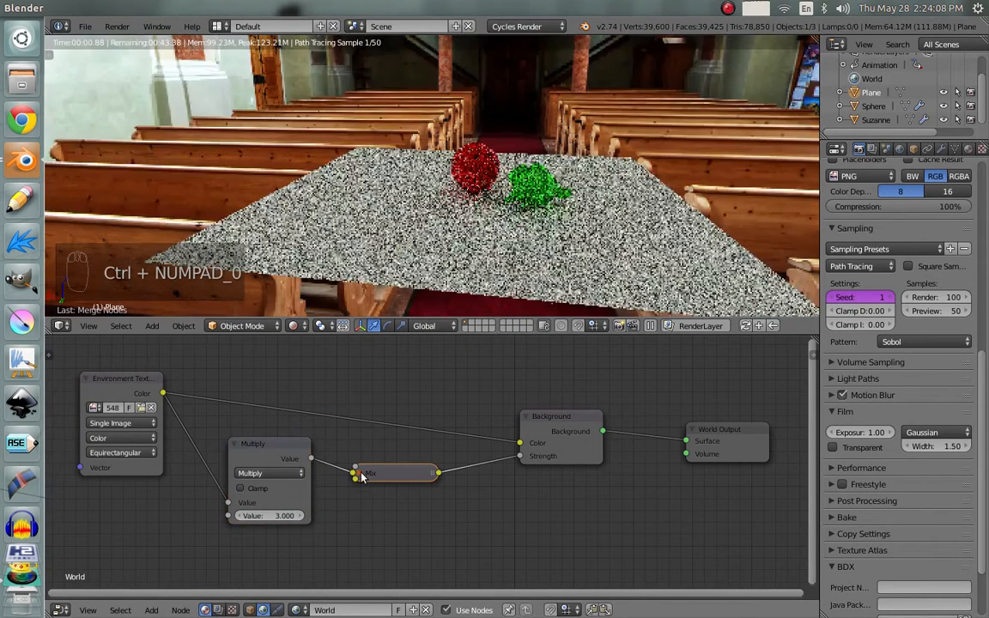
click(358, 474)
drag(373, 477, 392, 498)
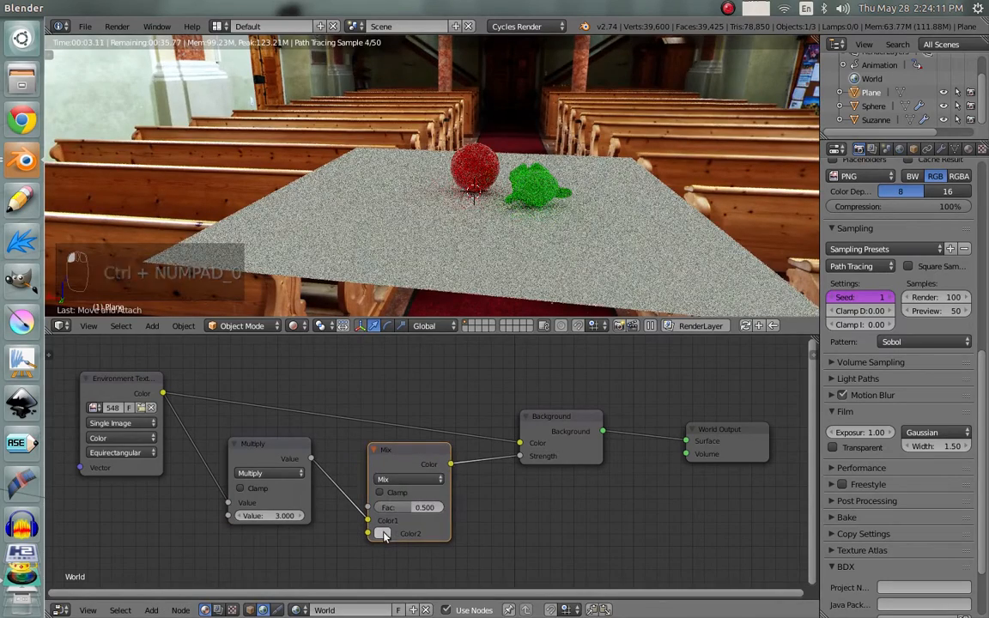
click(382, 533)
Add a Light Path node above the other nodes and preview its Is Camera Ray output as the world.
key(shift+a)
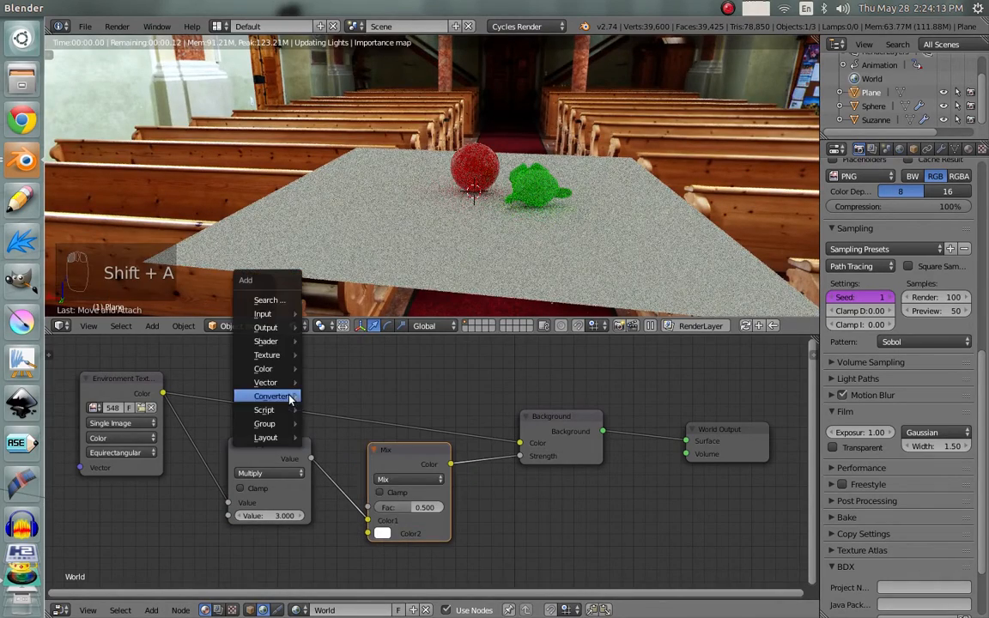
mouse_move(277, 318)
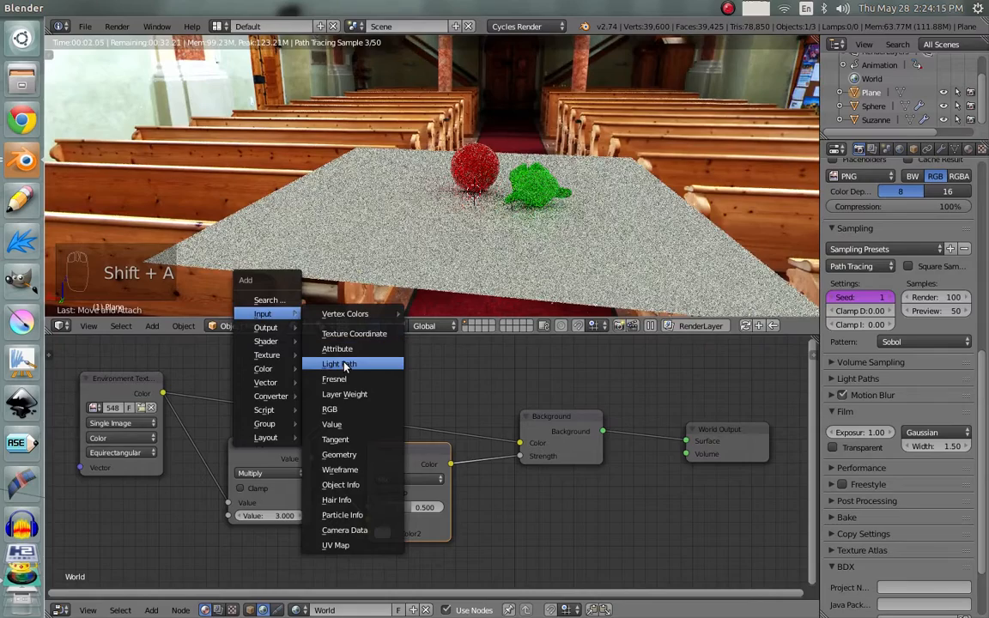
click(341, 364)
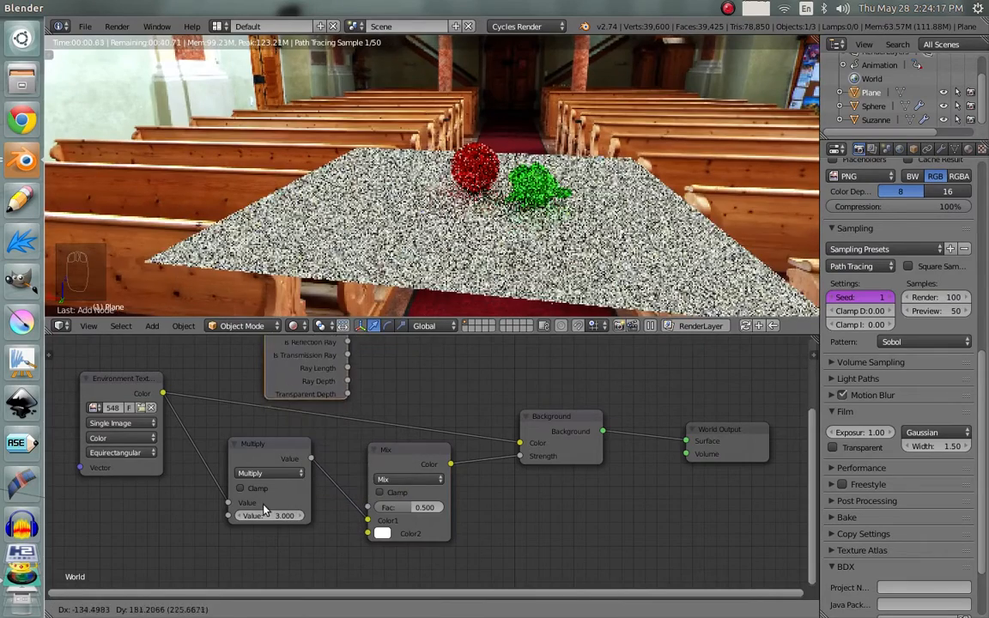
click(263, 503)
scroll(380, 423, down, 3)
middle_drag(377, 433, 364, 466)
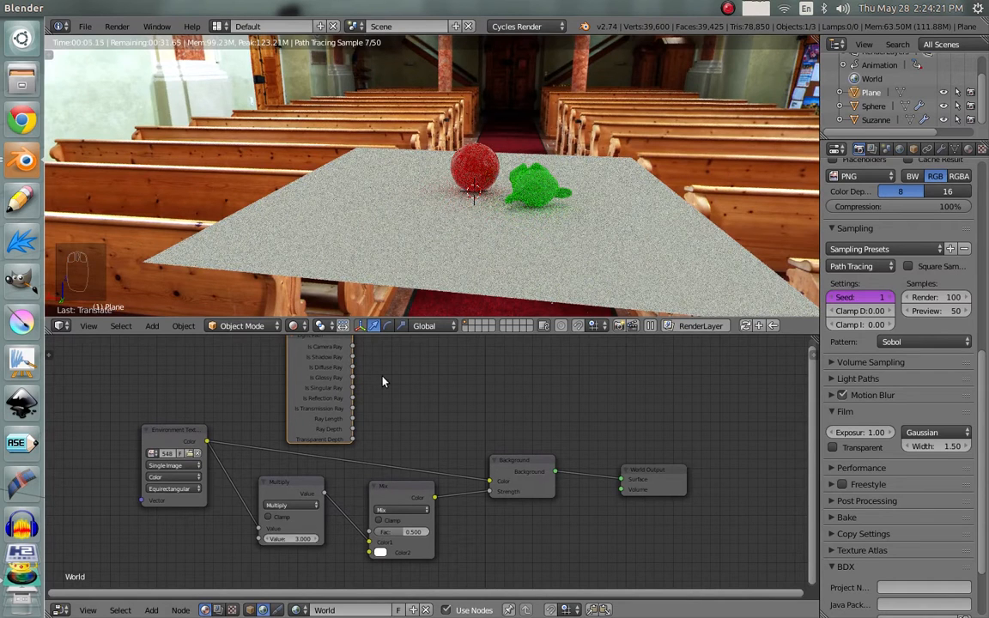
ctrl+shift+click(326, 350)
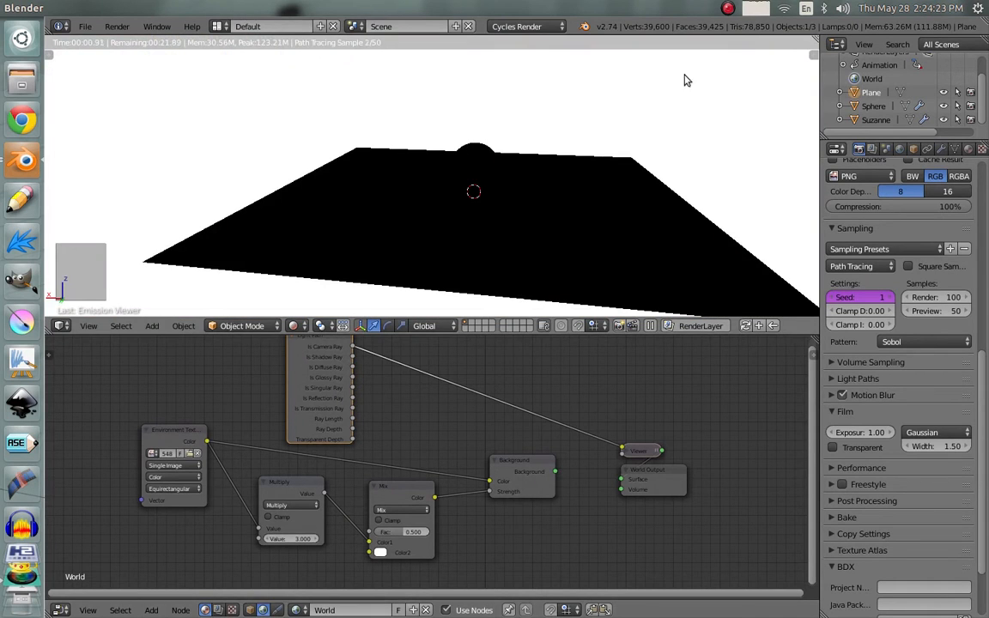
Connect the Light Path node's Is Camera Ray output to the Mix node's Fac, moving the Environment Texture and Multiply nodes apart.
drag(176, 440, 140, 429)
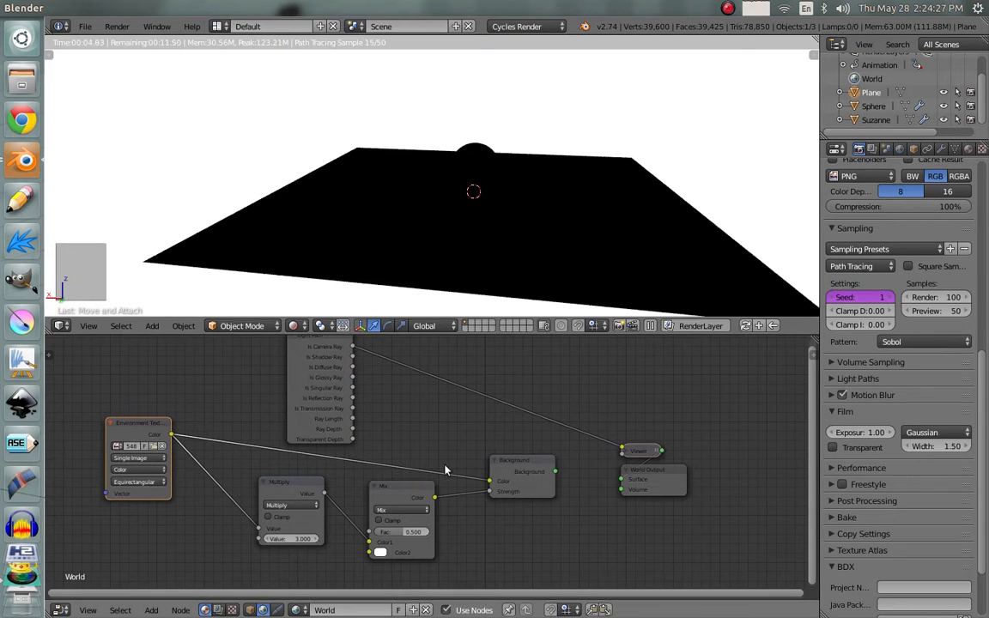
drag(304, 485, 284, 505)
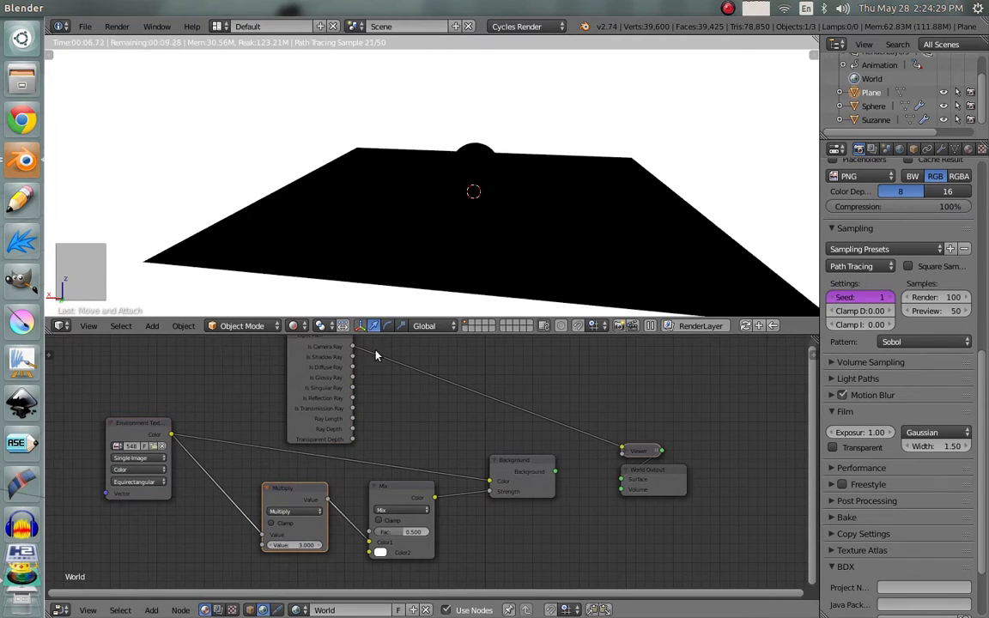
drag(352, 347, 371, 531)
drag(390, 495, 397, 490)
scroll(409, 537, up, 1)
drag(270, 510, 281, 526)
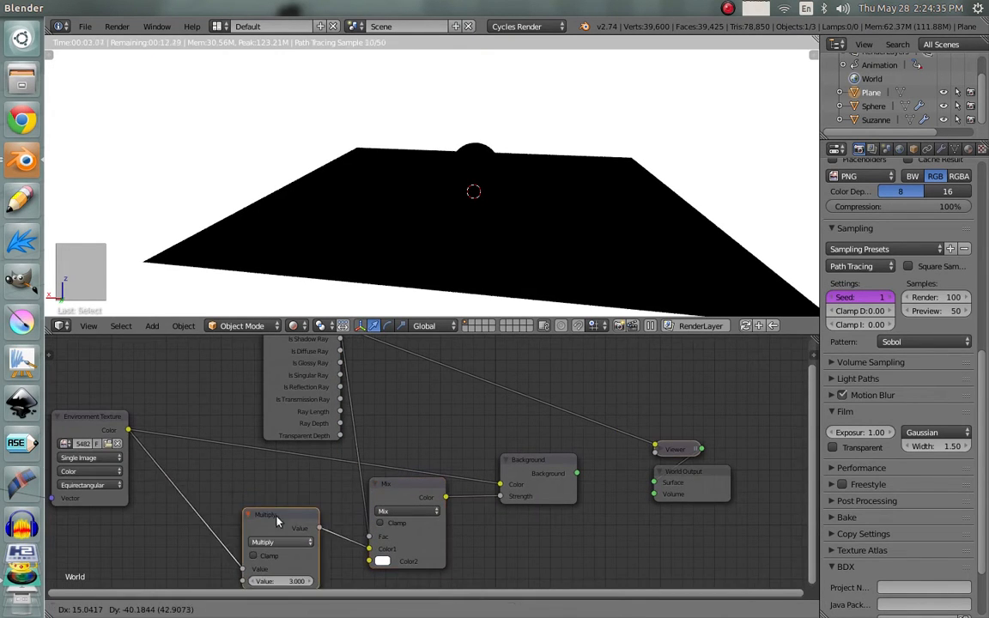
Check the Mix node's Color2 swatch and rearrange the Environment Texture and Multiply nodes.
click(385, 560)
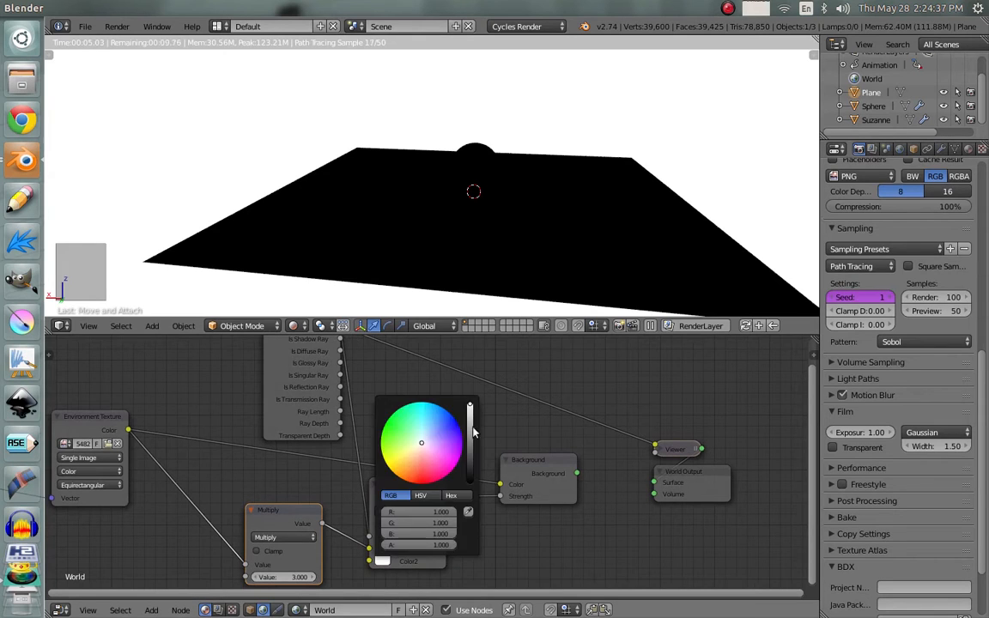
drag(94, 419, 116, 445)
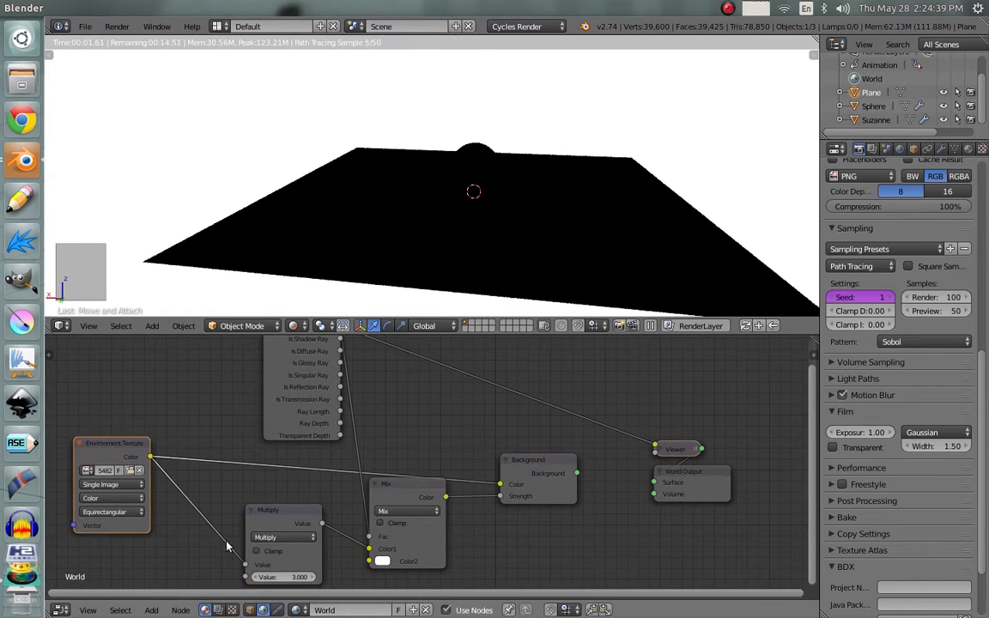
drag(292, 526, 278, 512)
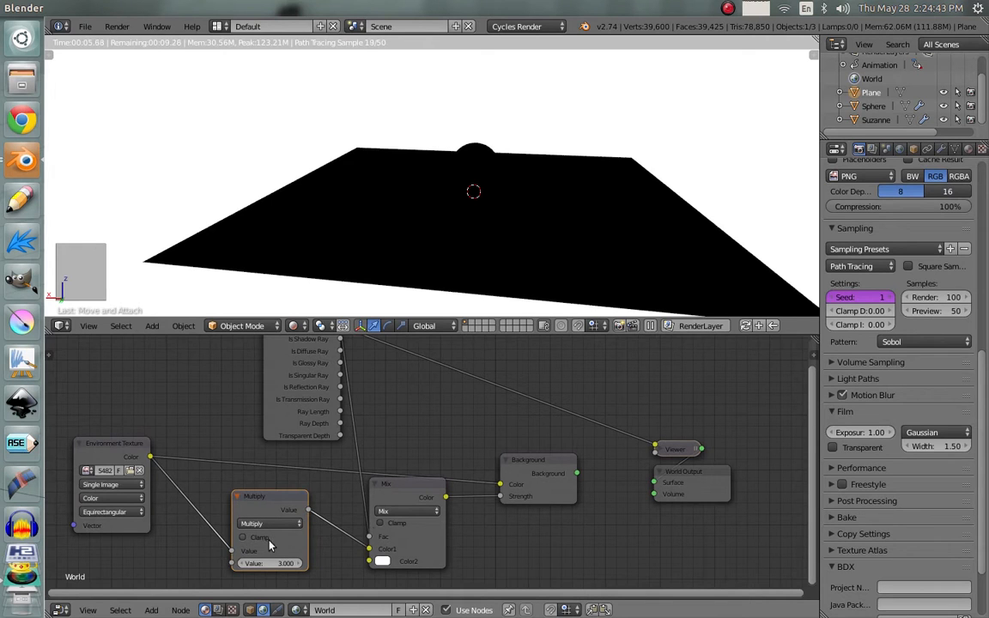
drag(275, 501, 282, 490)
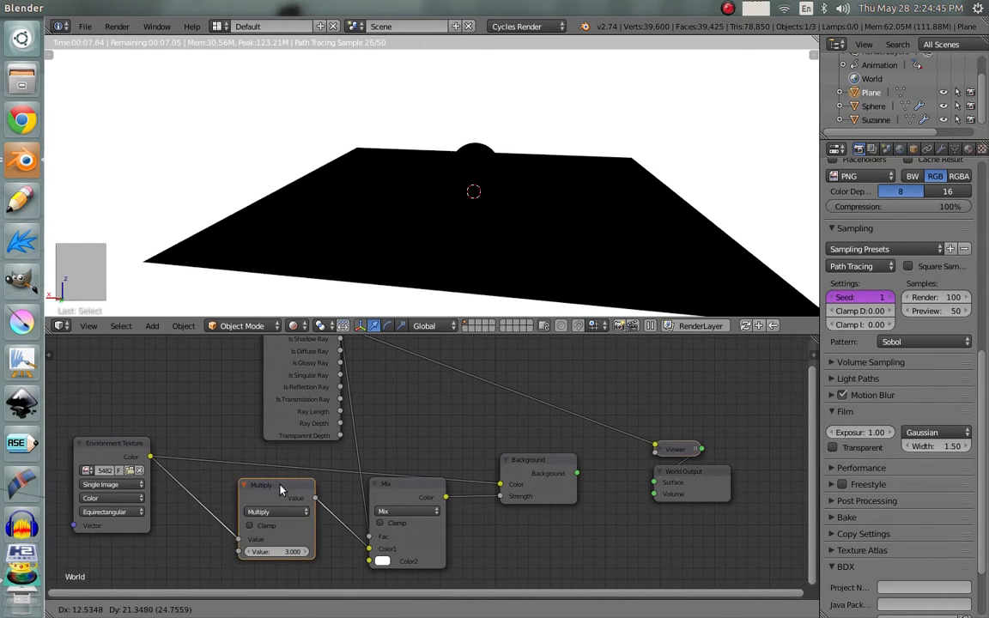
Reconnect the Background node to the World Output's Surface input and view the lit sphere and monkey up close.
ctrl+shift+click(538, 469)
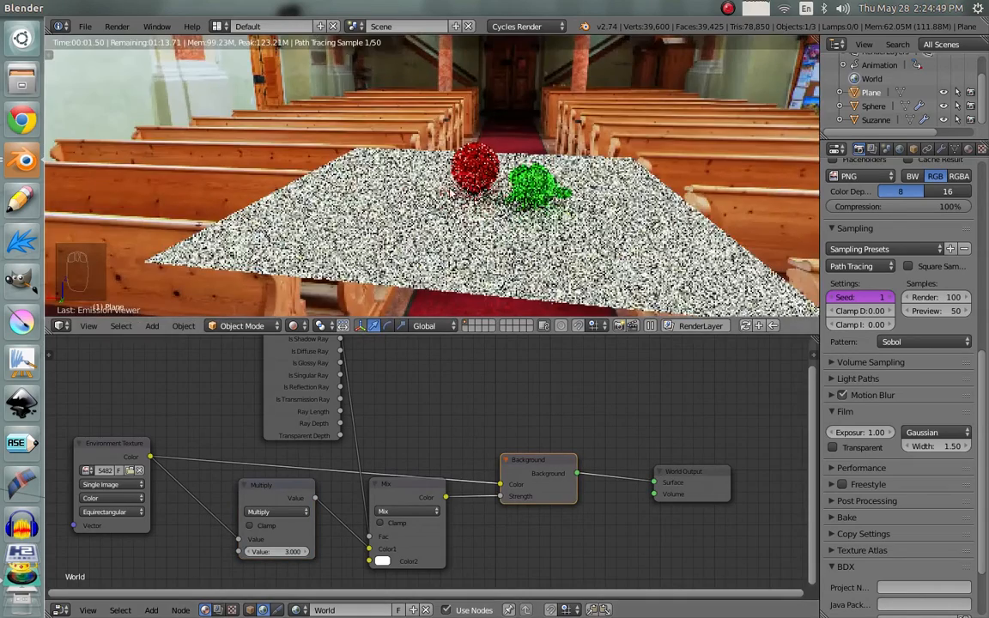
scroll(607, 209, down, 3)
middle_drag(607, 210, 602, 209)
scroll(602, 209, up, 7)
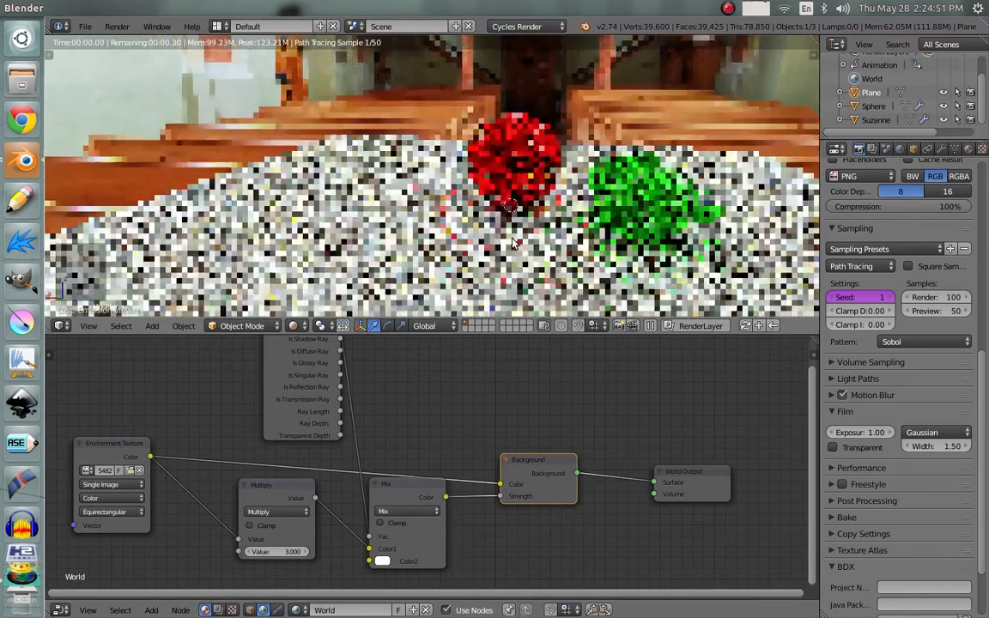
Compare the lighting with the Mix node muted and unmuted, and inspect the objects from the opposite side.
click(407, 506)
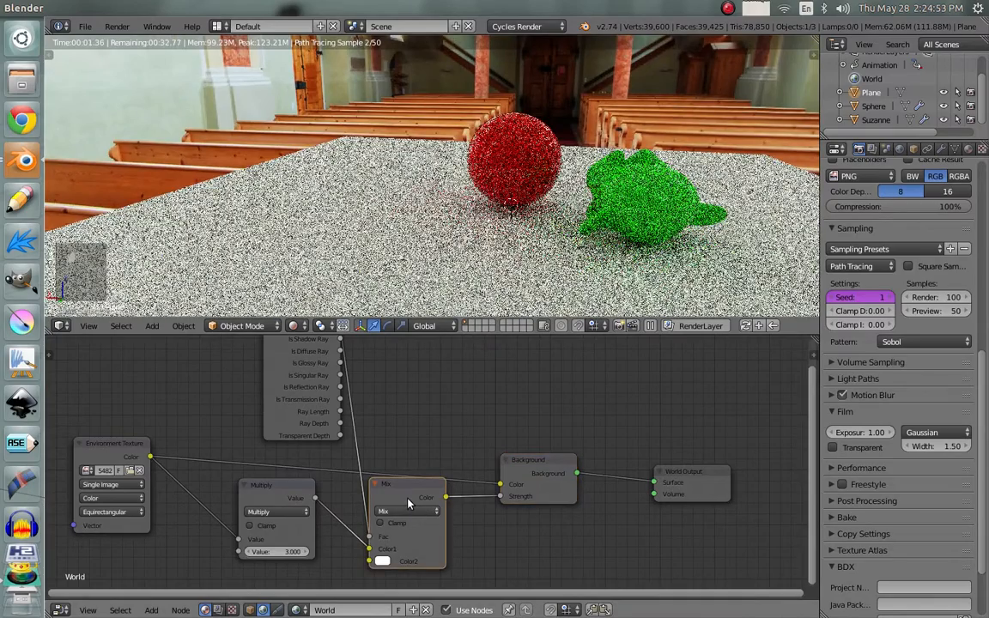
key(m)
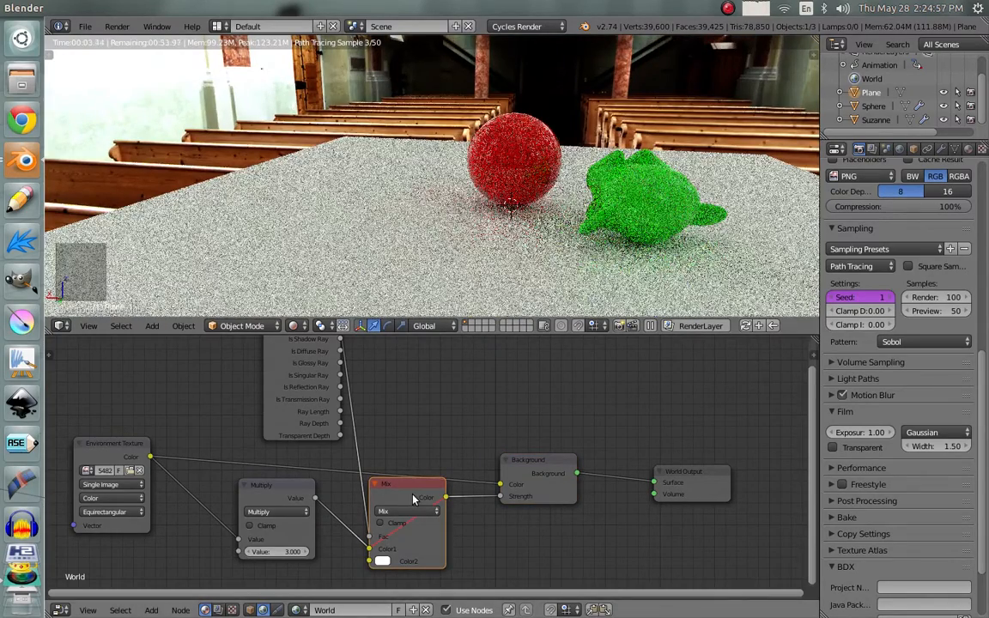
key(m)
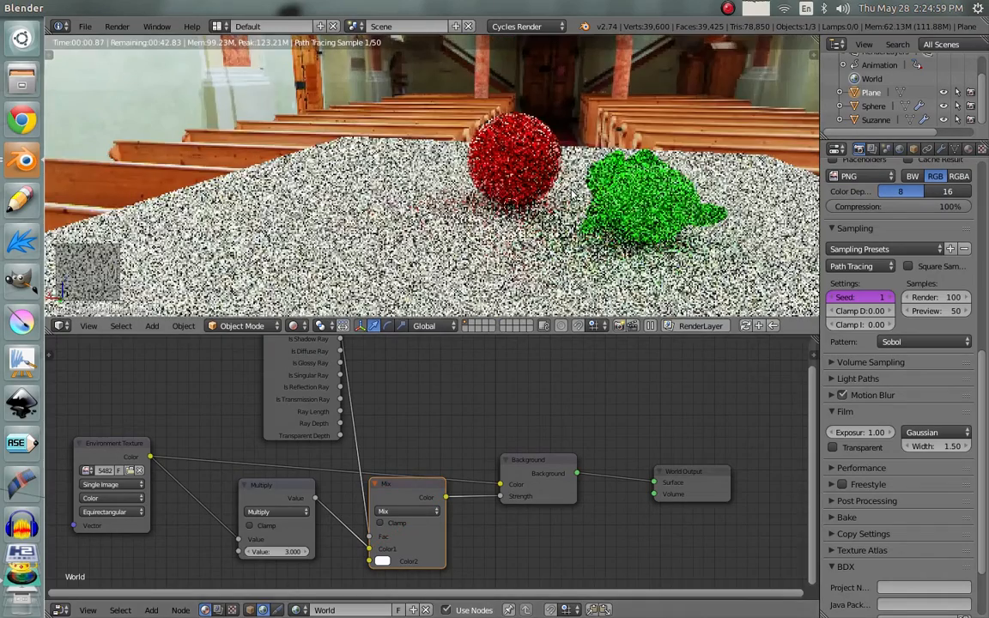
scroll(618, 232, down, 5)
middle_drag(619, 232, 445, 223)
scroll(445, 223, down, 4)
middle_drag(534, 210, 430, 233)
scroll(438, 220, up, 6)
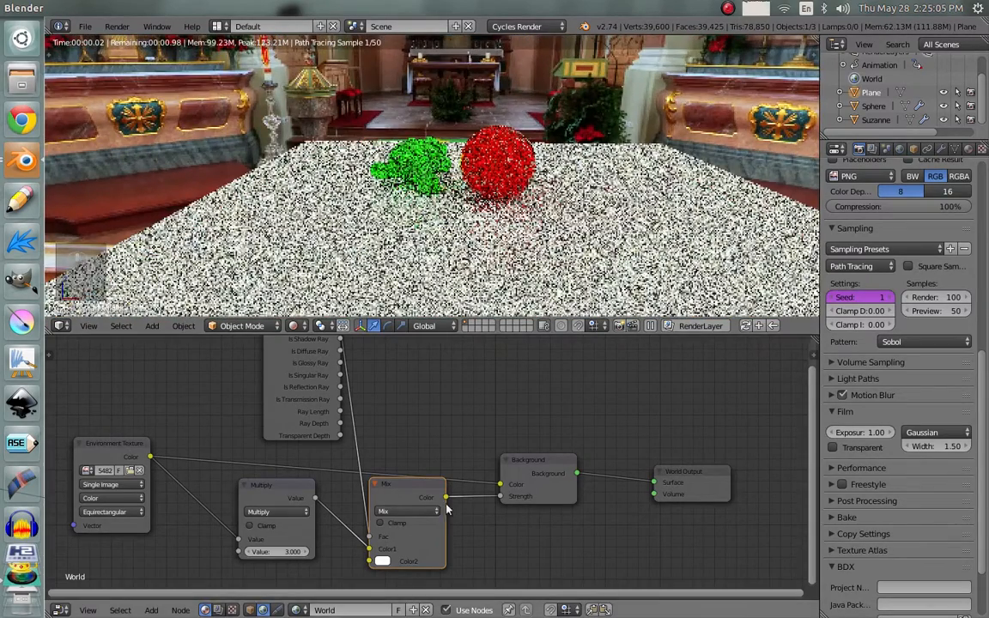
Spread out the Background, World Output and Mix nodes, comparing the scene with the Mix node muted and unmuted.
drag(560, 473, 597, 429)
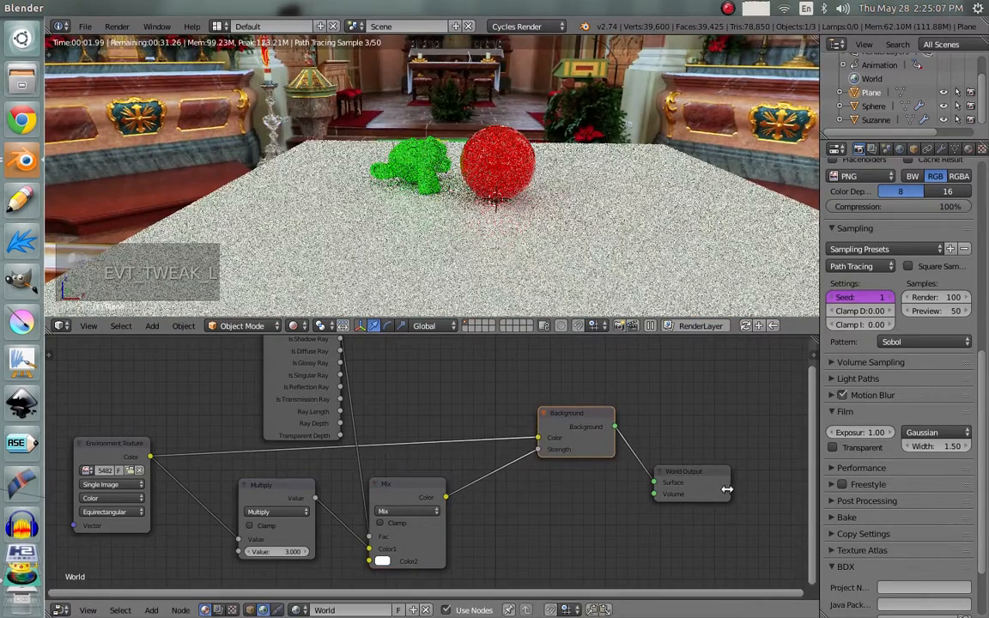
drag(727, 488, 748, 424)
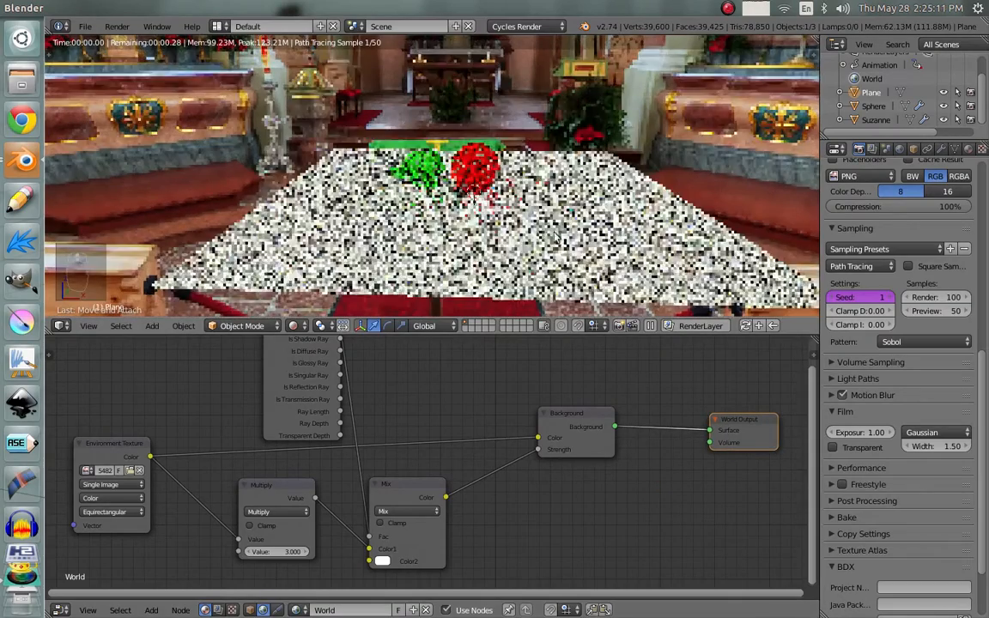
drag(409, 494, 413, 477)
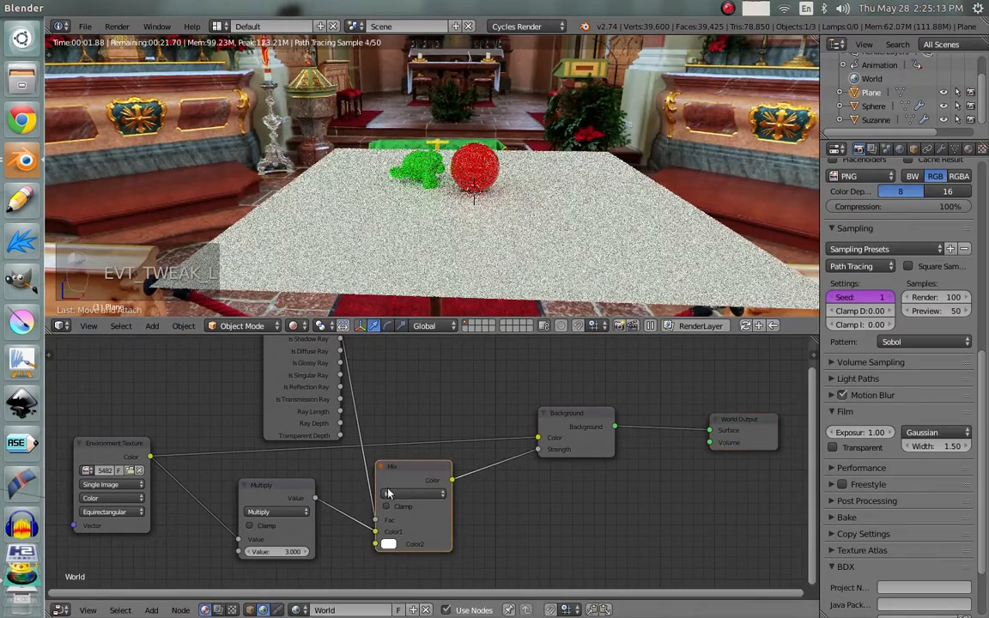
key(m)
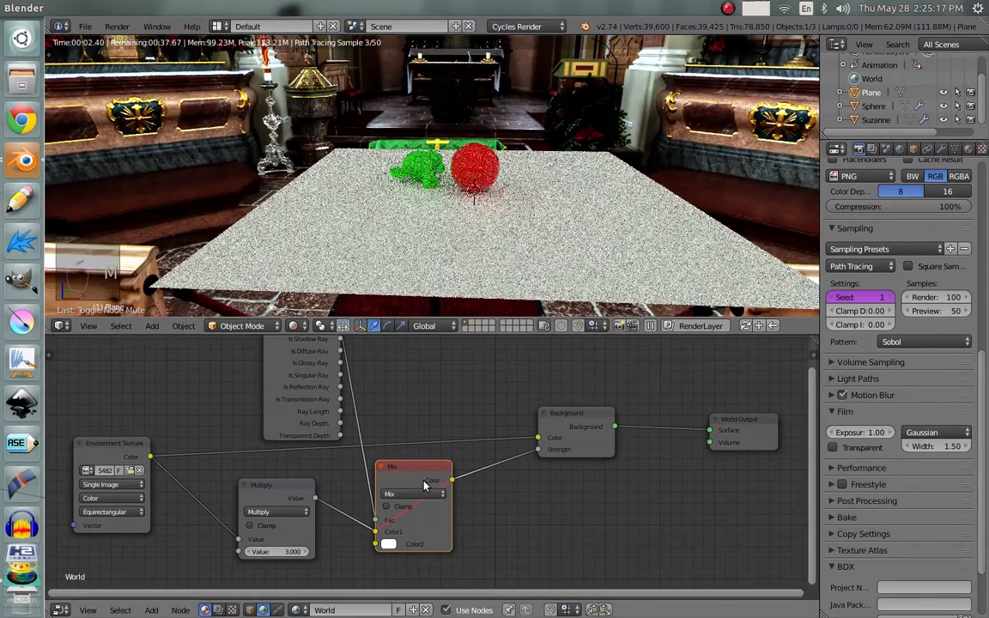
key(m)
drag(580, 413, 645, 387)
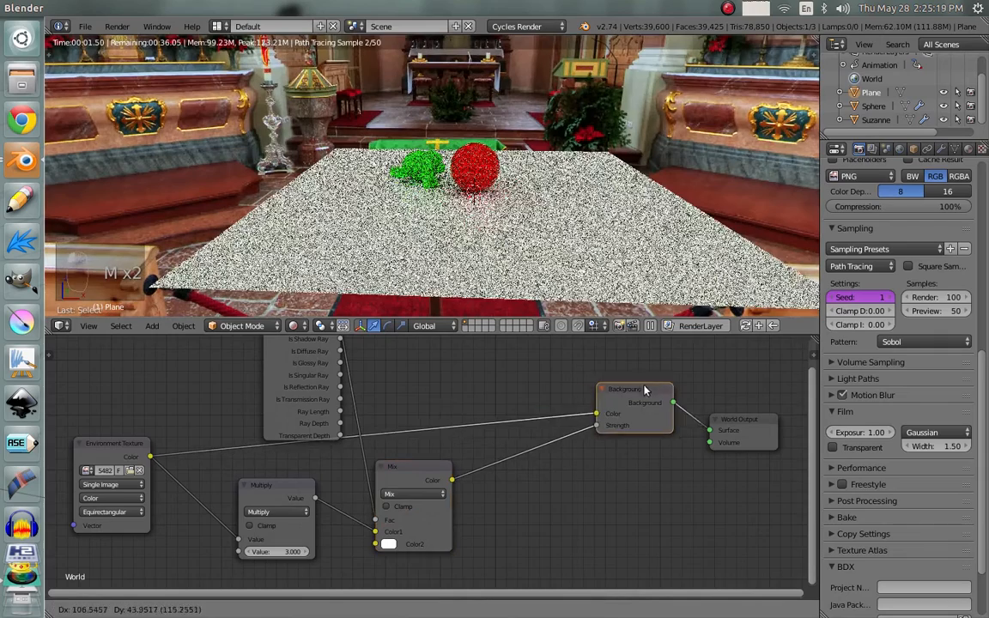
Duplicate the Mix node and insert the copy between the first Mix node and the Background's Strength input.
key(shift+a)
key(Escape)
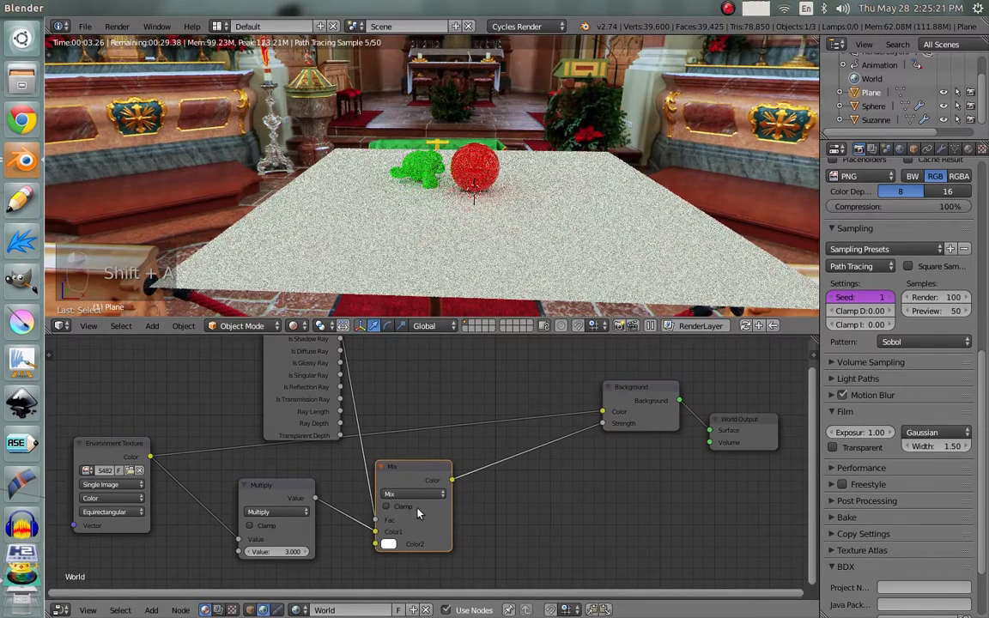
drag(397, 482, 420, 463)
key(shift+d)
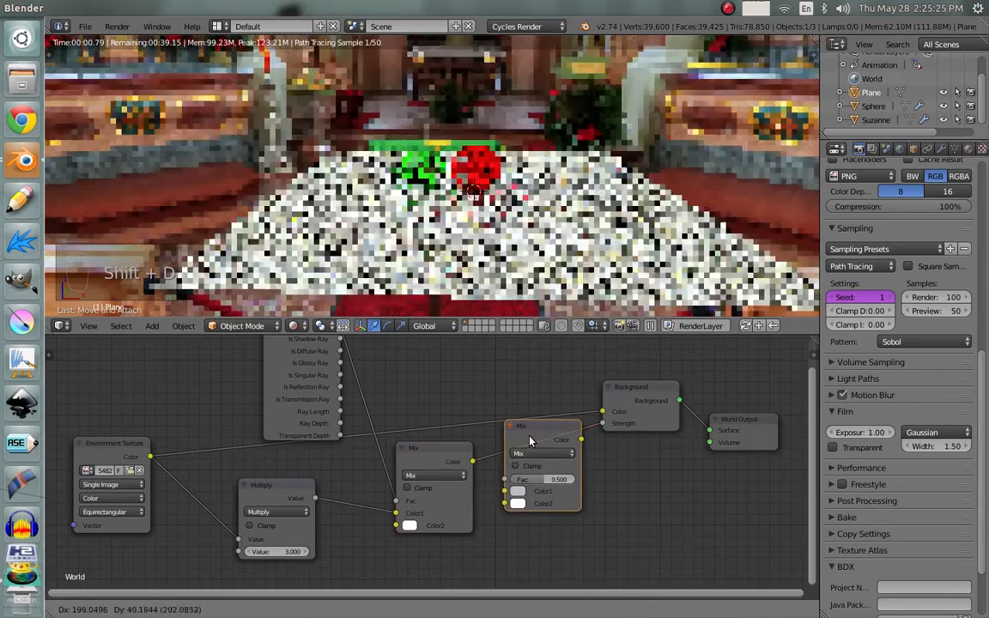
click(530, 438)
drag(525, 439, 532, 435)
click(532, 425)
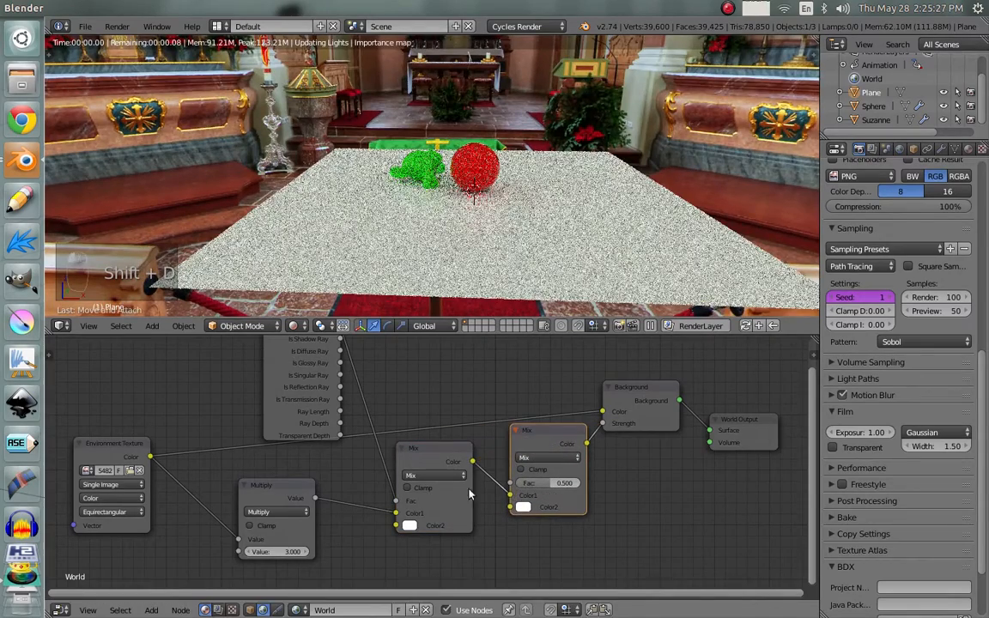
Link the Multiply node's Value output to the second Mix node's Color2 and set that node's Fac to 0.
drag(315, 498, 510, 507)
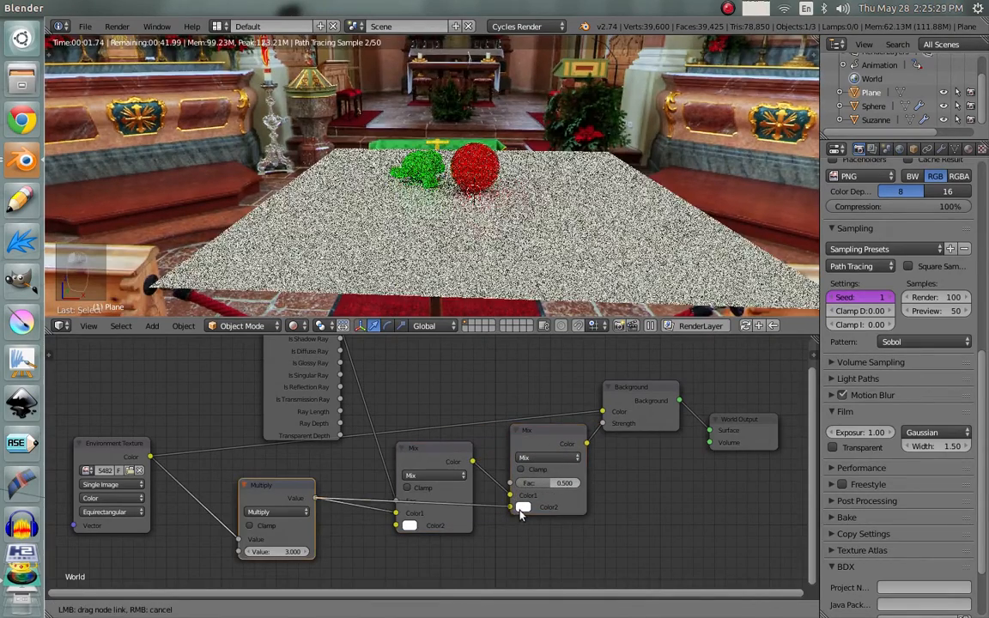
scroll(460, 413, down, 1)
drag(514, 443, 505, 444)
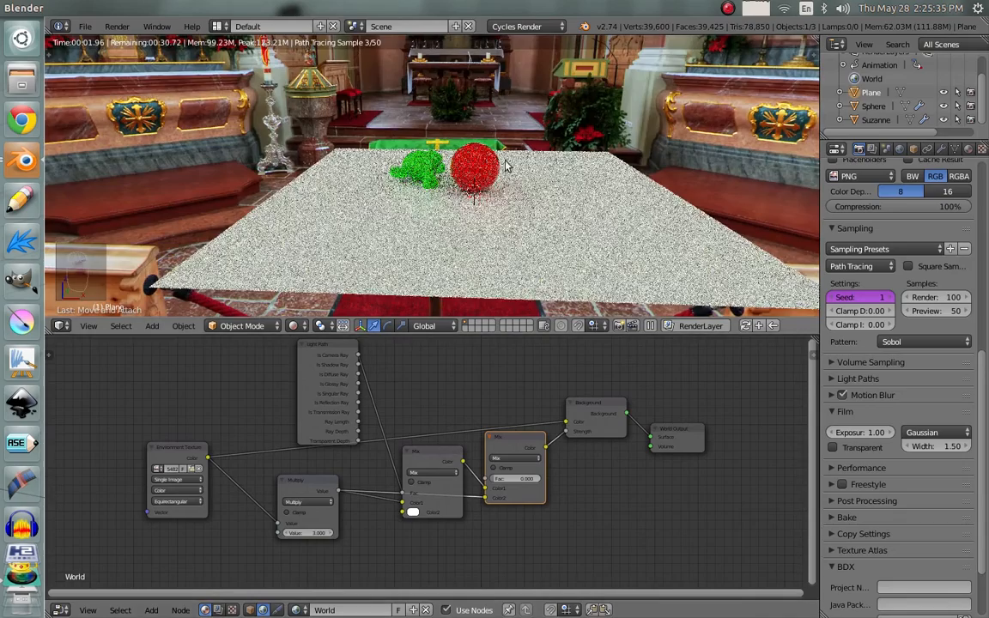
Try Fac values of 1 and 0.3 on the second Mix node while viewing from several angles, and reset it to 0.
middle_drag(476, 193, 507, 191)
scroll(387, 222, down, 5)
middle_drag(388, 225, 465, 315)
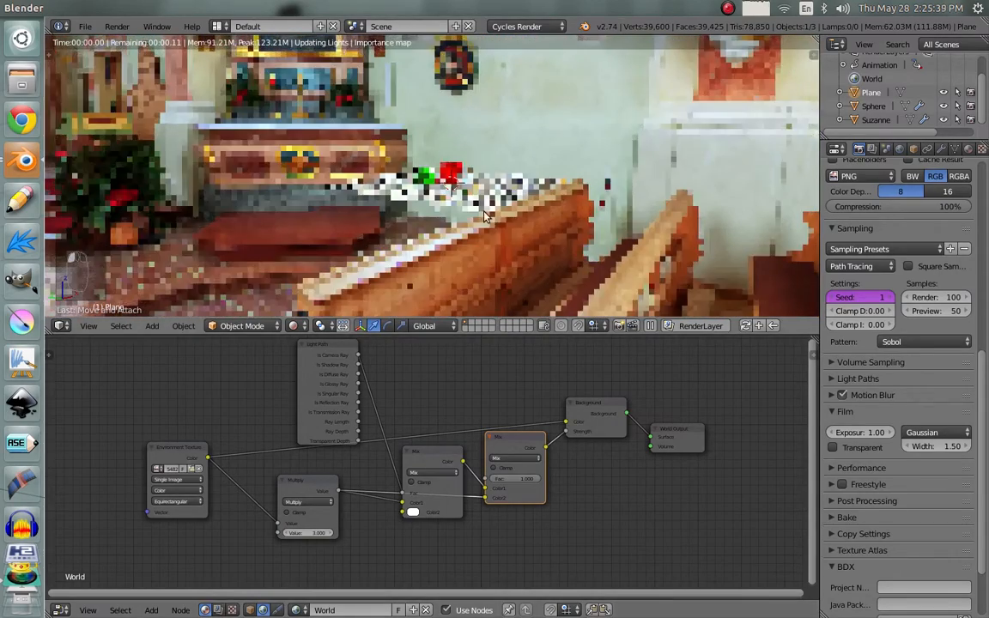
scroll(486, 215, up, 4)
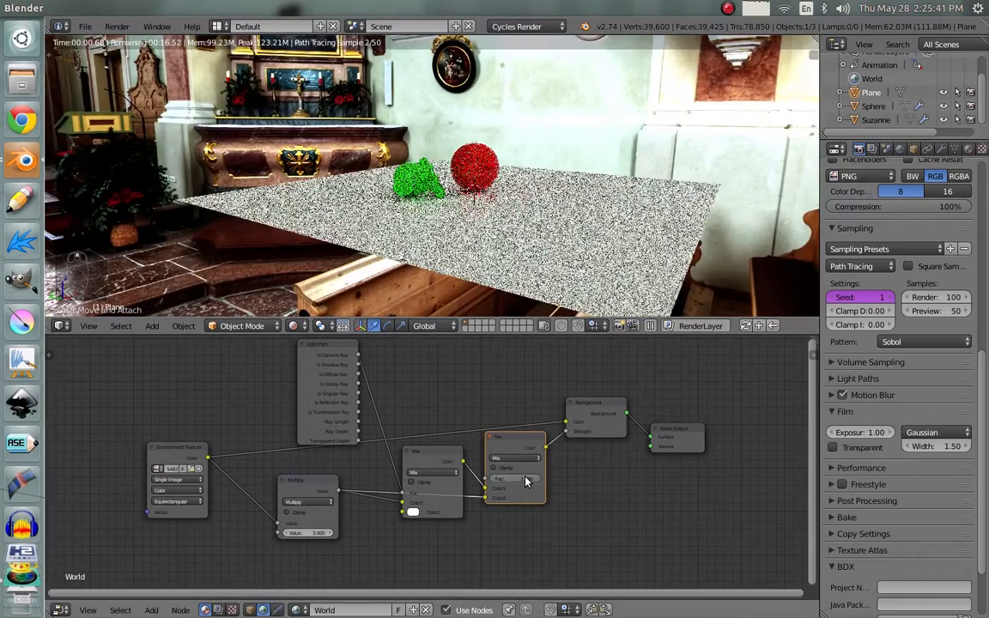
click(520, 478)
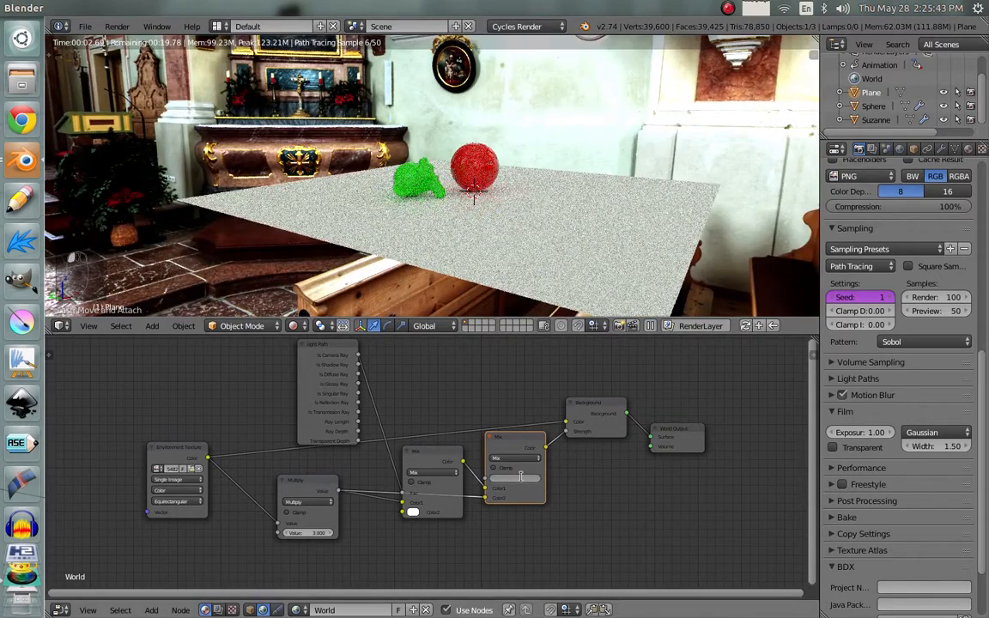
key(Return)
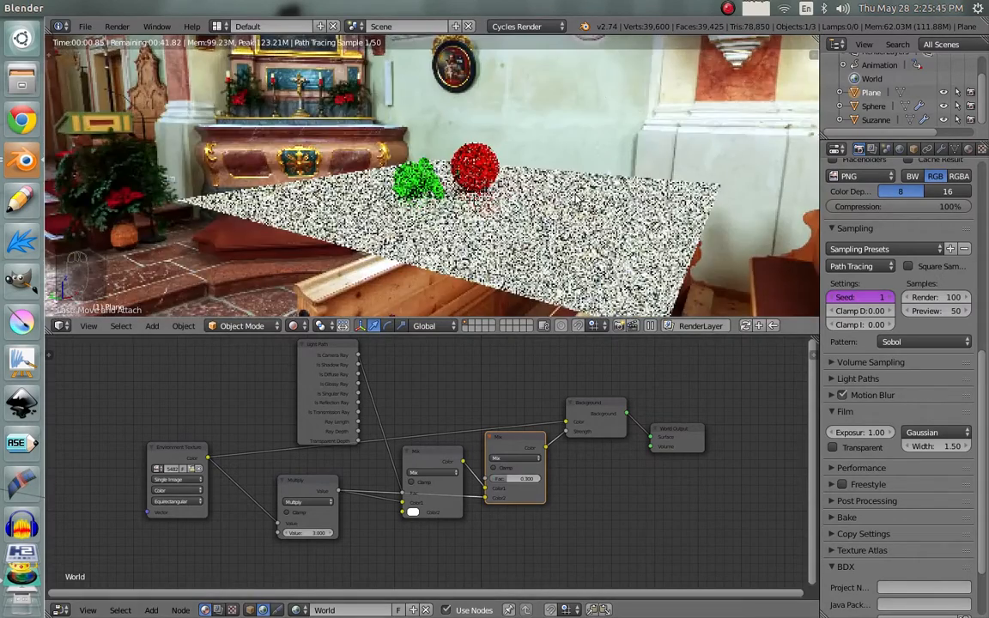
middle_drag(573, 192, 481, 203)
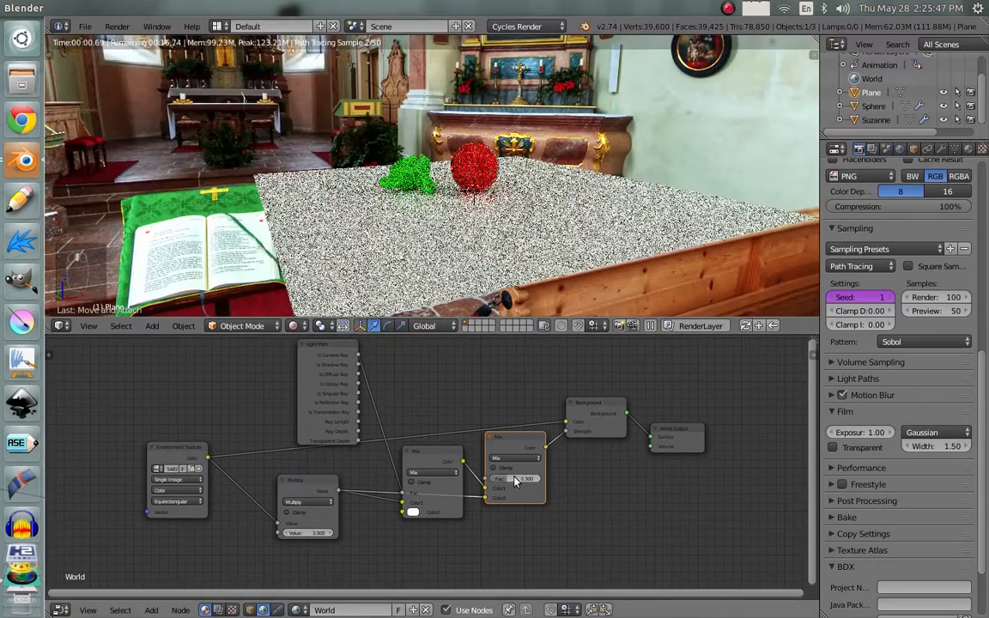
drag(514, 479, 314, 407)
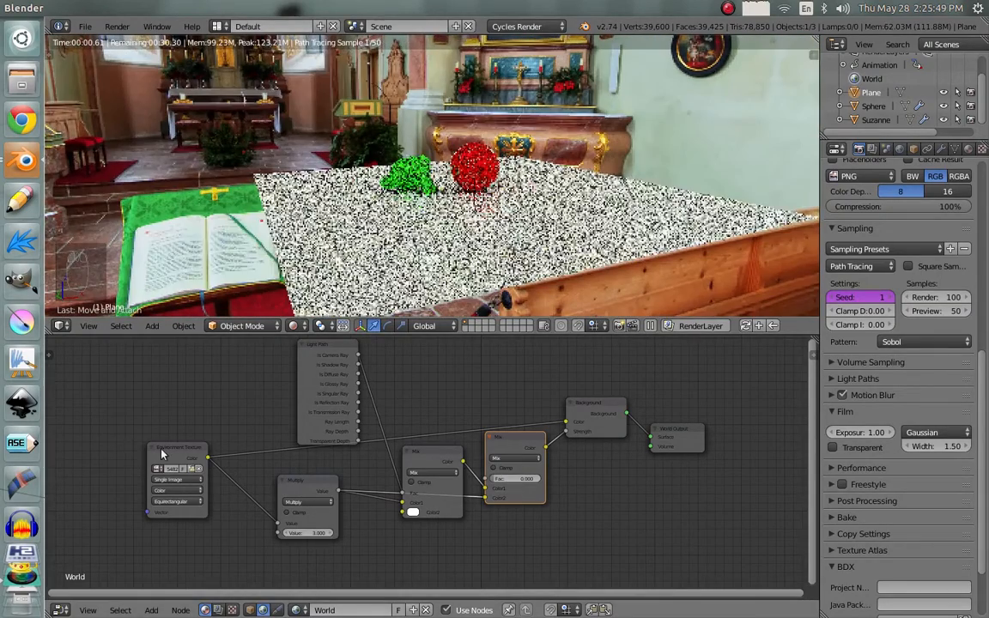
Move the Environment Texture node away from the other nodes and add a reroute point on its Color output links.
drag(161, 450, 35, 397)
shift+drag(250, 387, 206, 591)
key(g)
click(273, 488)
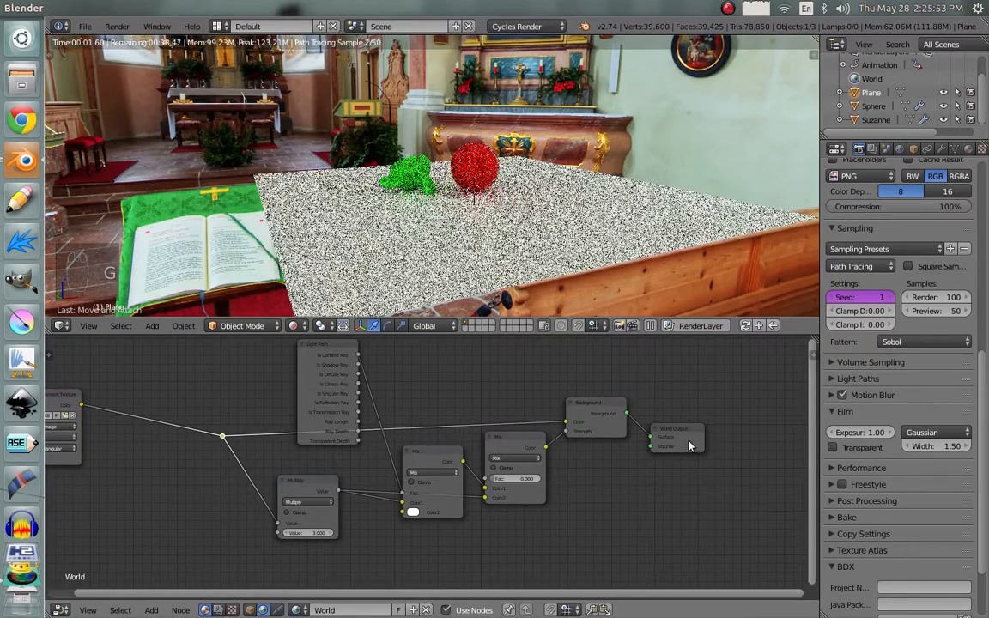
Move the World Output node farther from the Background node and deselect all nodes.
drag(691, 444, 756, 425)
scroll(732, 439, down, 2)
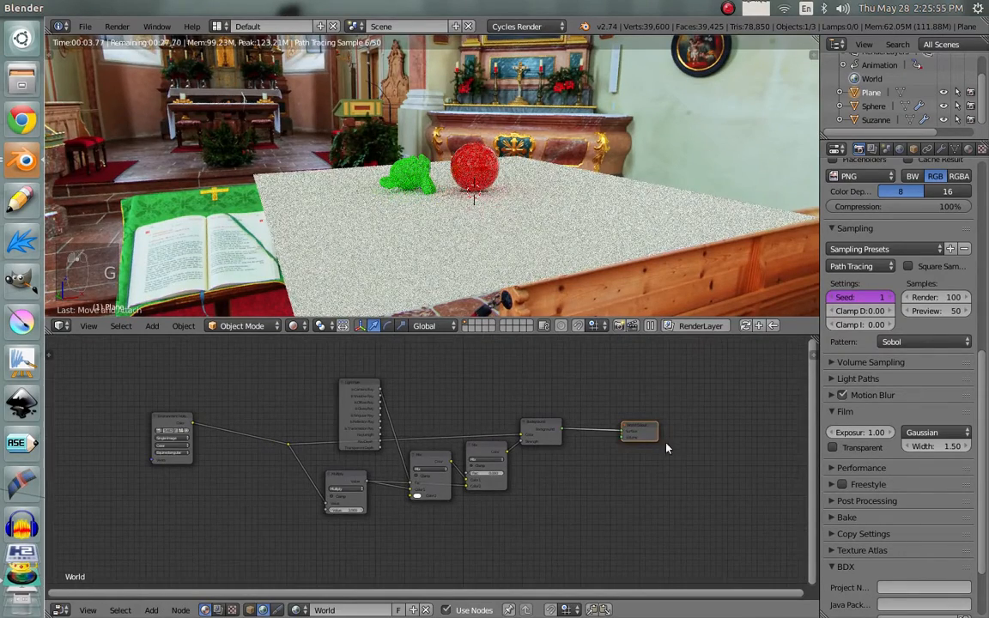
scroll(667, 447, up, 2)
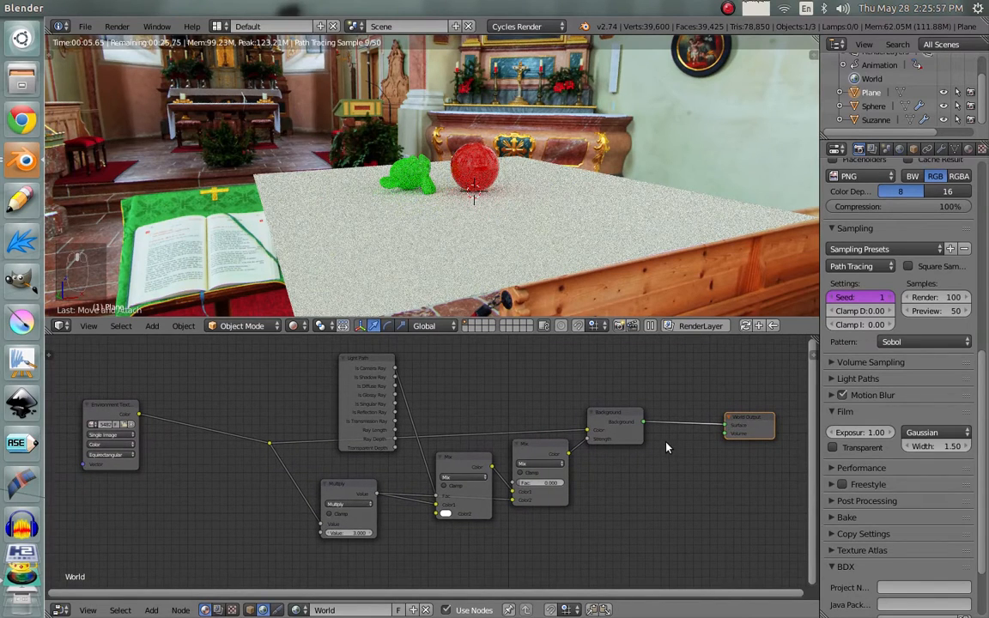
key(a)
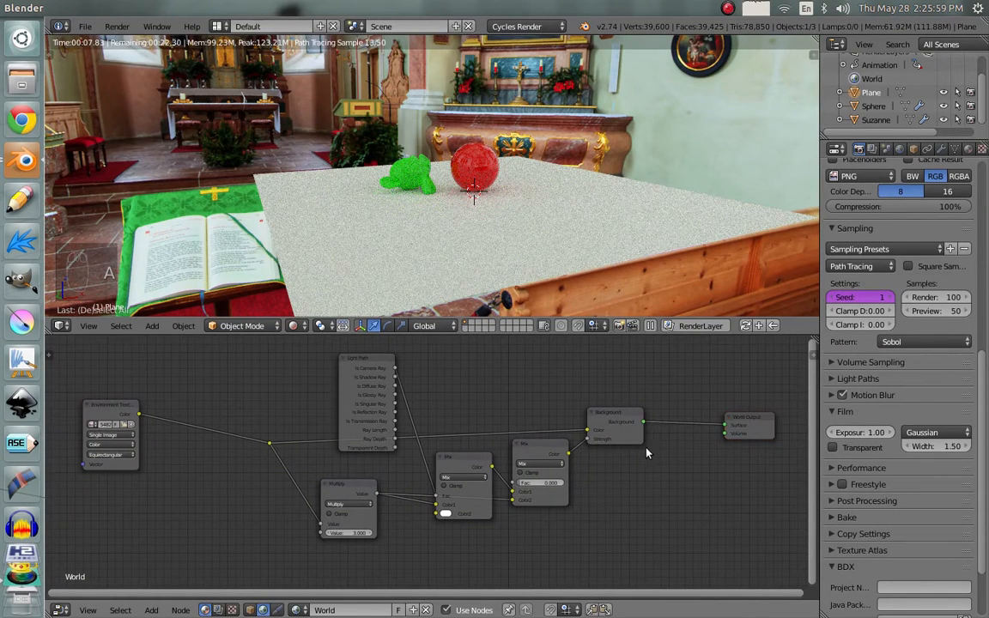
Add a Value input node and place it below the Environment Texture node.
middle_drag(245, 444, 439, 429)
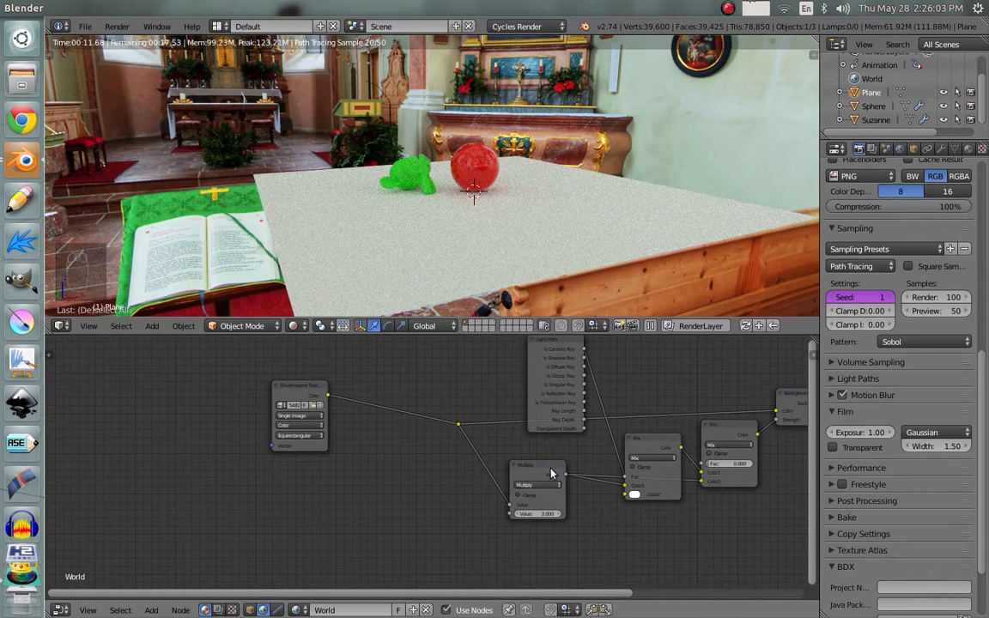
mouse_move(550, 471)
mouse_down()
mouse_move(557, 481)
mouse_move(558, 472)
mouse_up()
key(shift+a)
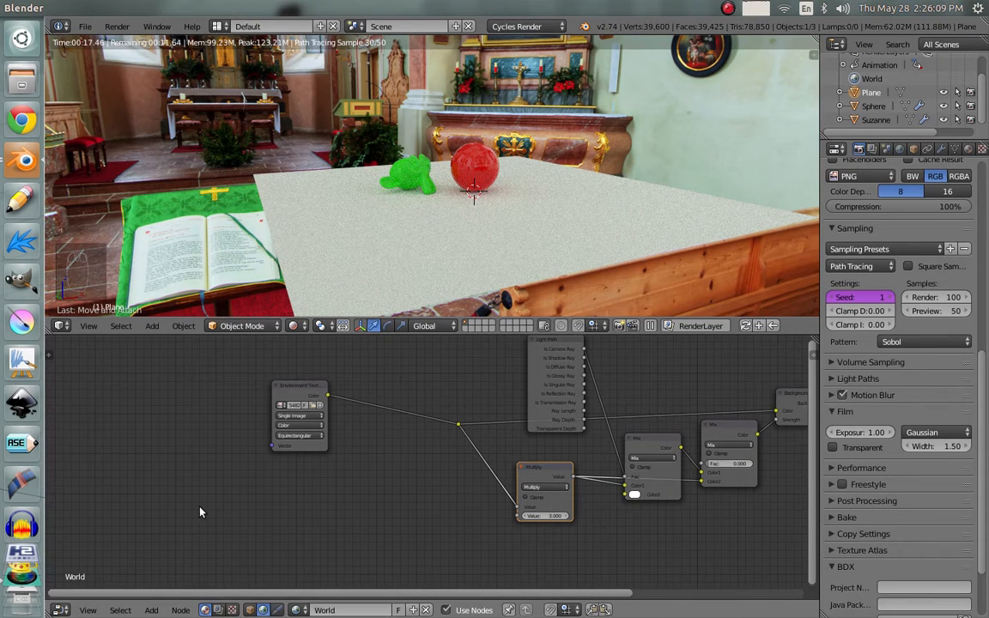
key(shift+a)
mouse_move(177, 477)
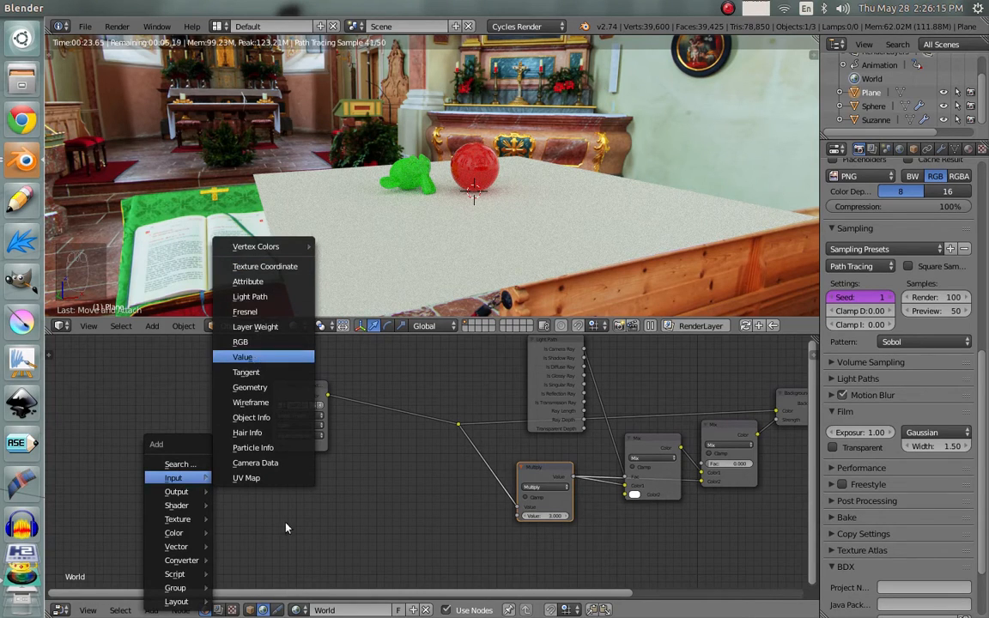
click(244, 357)
click(287, 467)
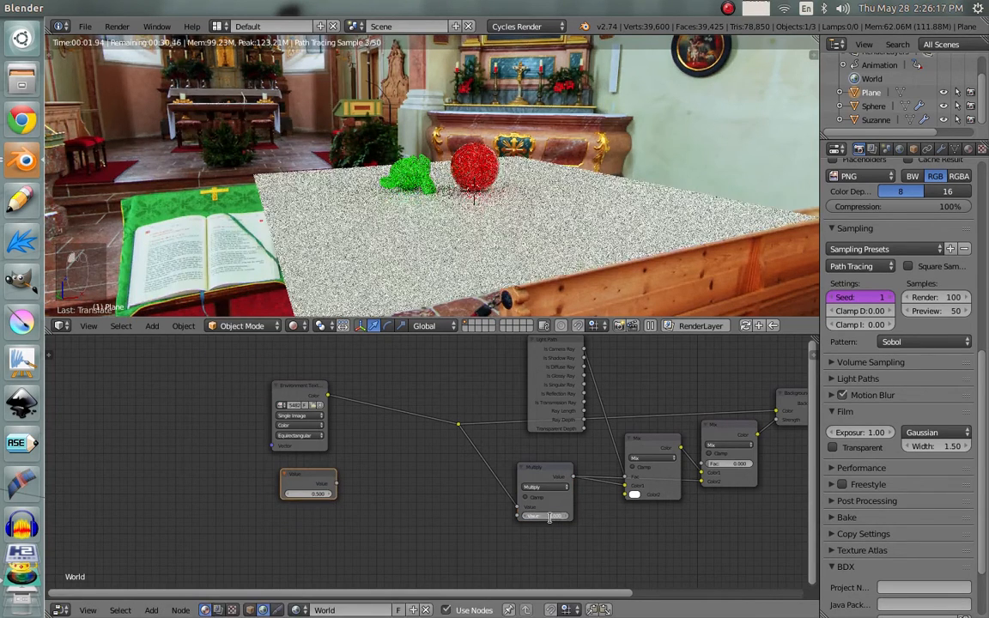
Set the Multiply node's second value to 1, link the new Value node into it, and set that node to 1.
text(1)
key(Return)
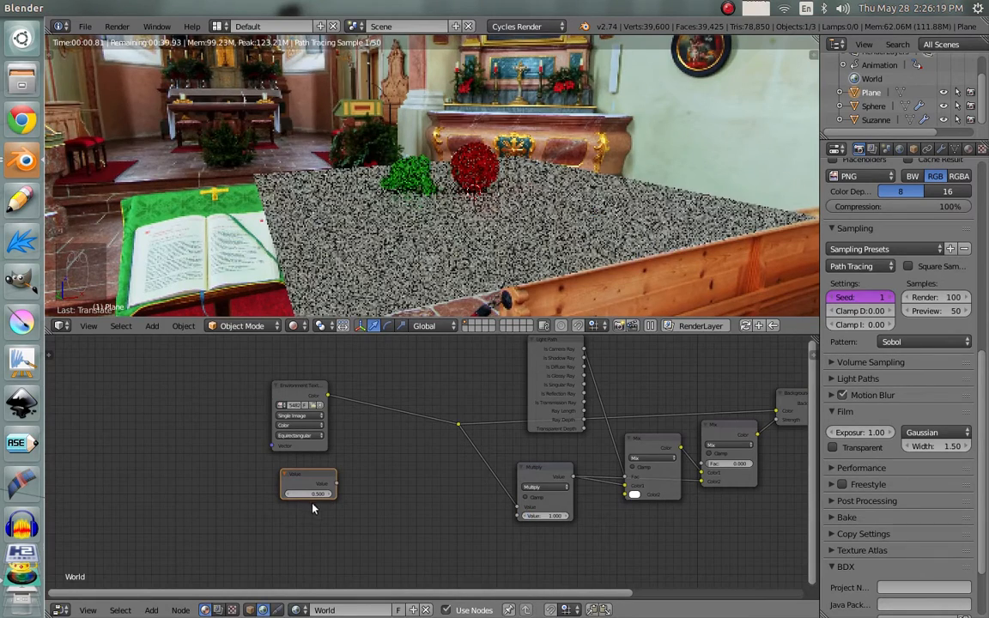
drag(336, 485, 520, 517)
click(304, 495)
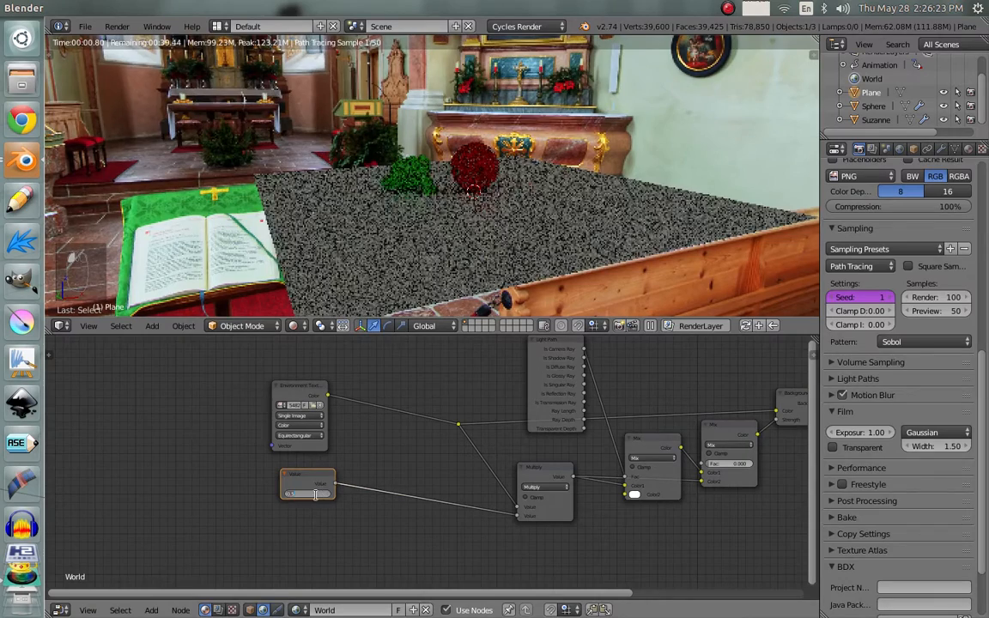
text(1)
key(Return)
Label the Value node "Strength".
key(n)
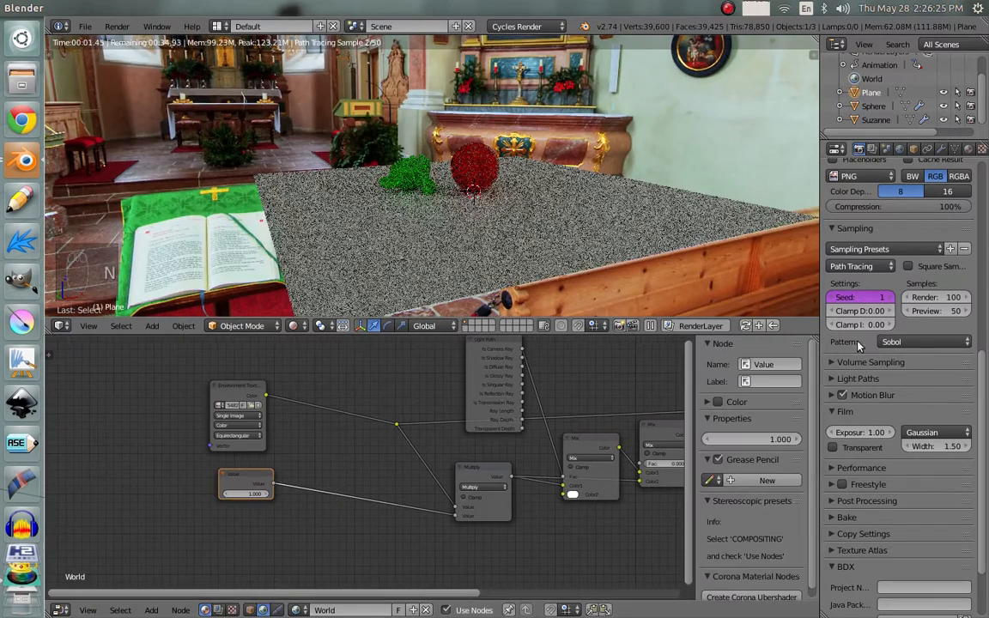
click(778, 382)
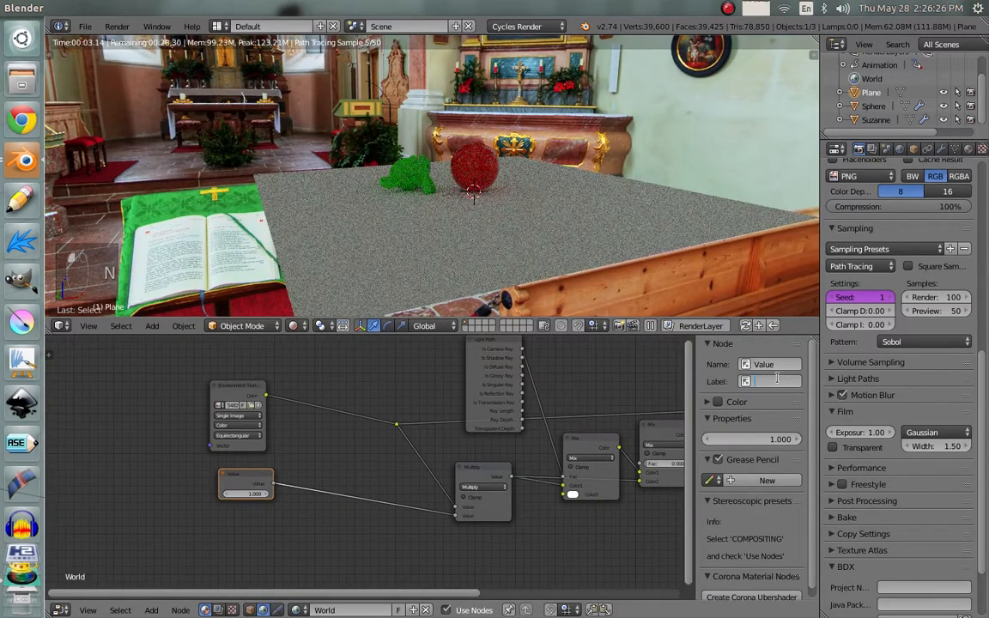
text(Stre)
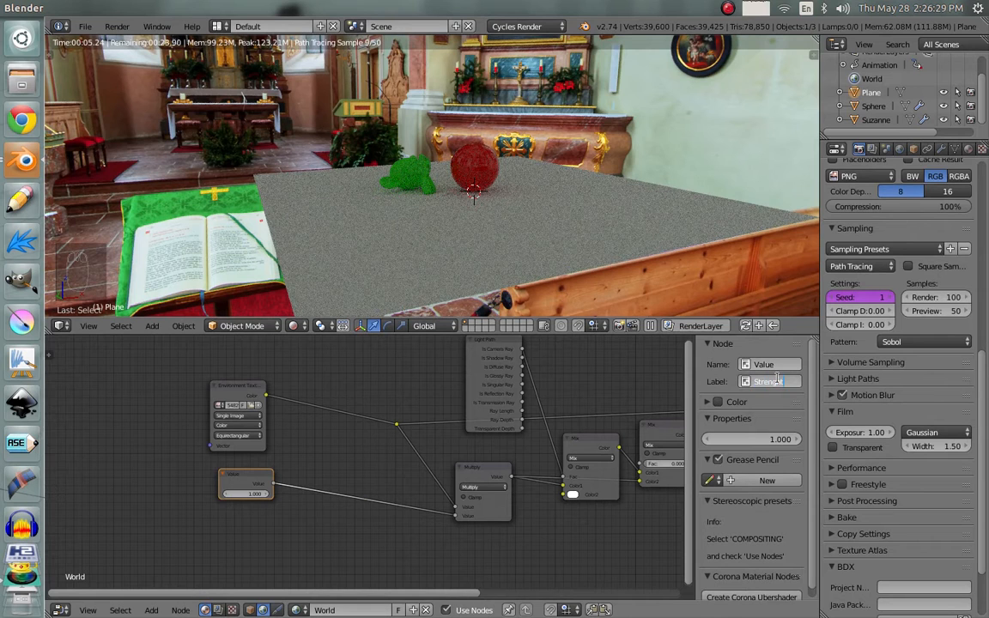
text(ngth)
key(Return)
key(n)
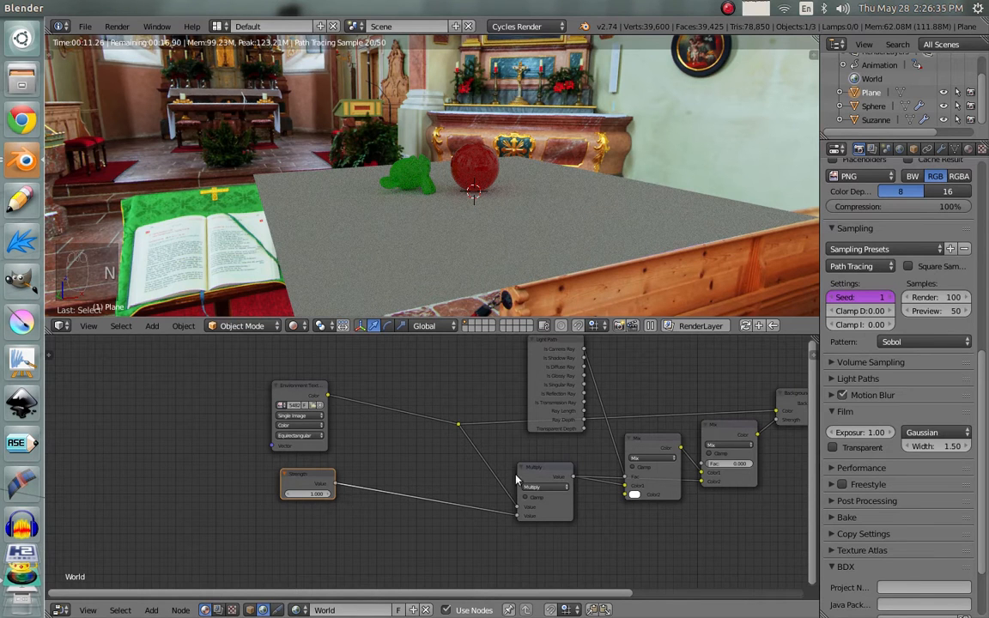
drag(620, 485, 625, 486)
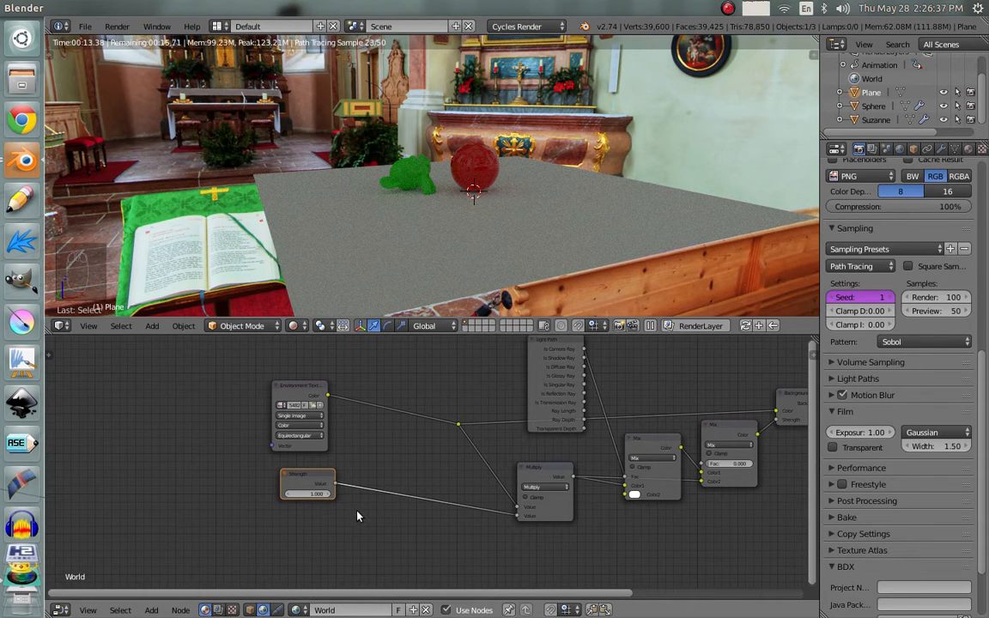
key(shift+d)
key(x)
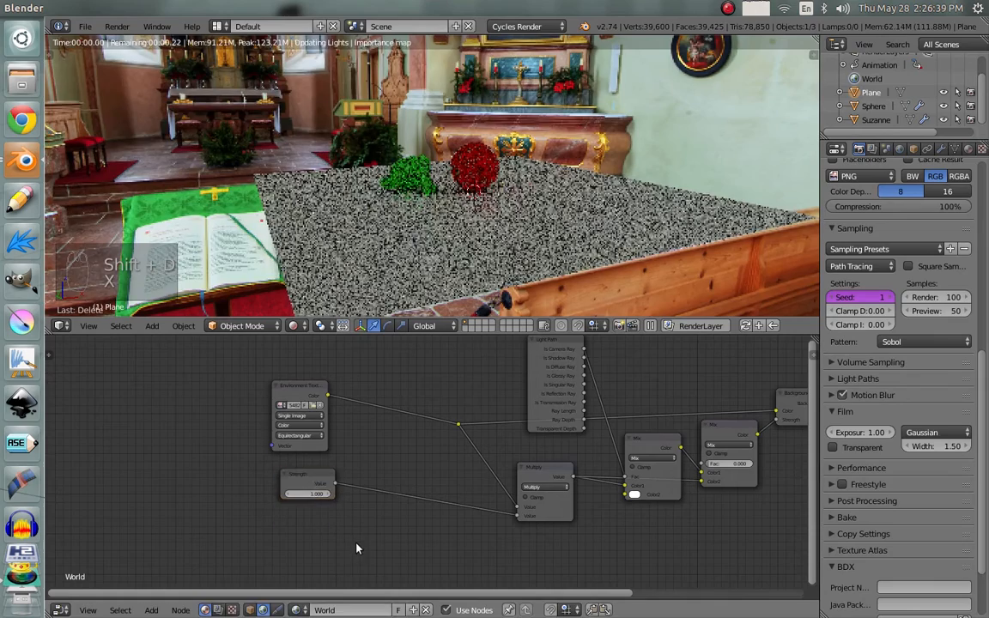
mouse_move(319, 496)
mouse_down()
mouse_move(313, 536)
mouse_move(334, 467)
mouse_move(316, 501)
mouse_up()
Combine the Light Path, Multiply, both Mix, Background and reroute nodes into one node group.
scroll(544, 456, down, 1)
scroll(541, 455, down, 3)
key(a)
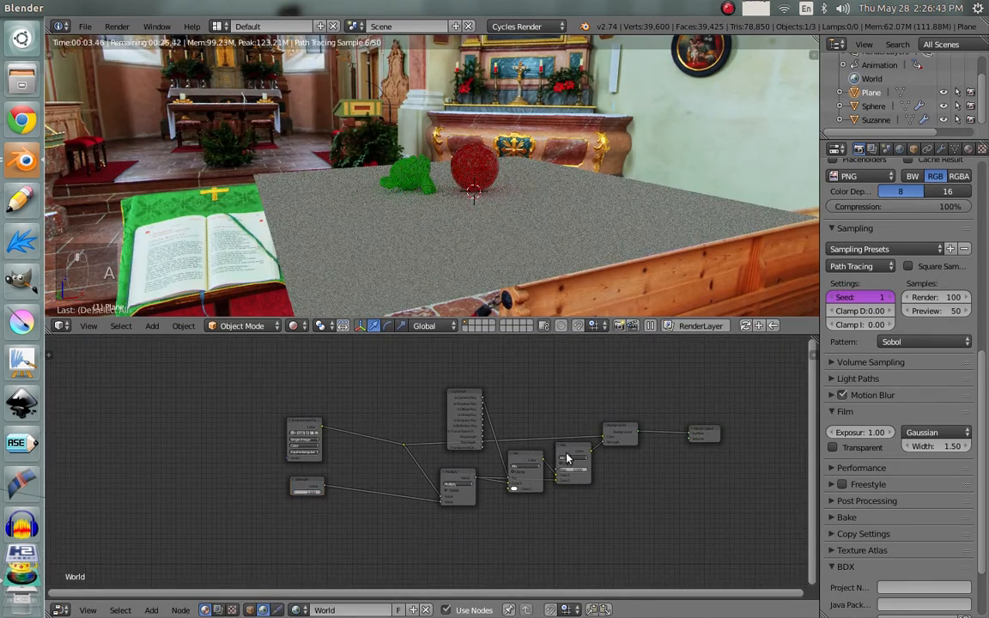
key(b)
drag(662, 364, 388, 574)
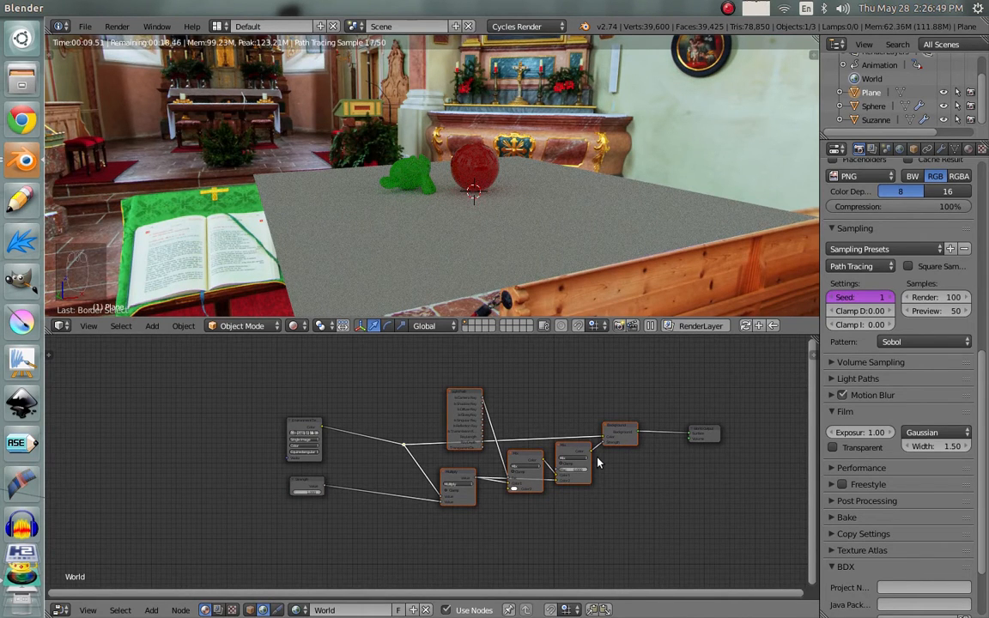
key(ctrl+g)
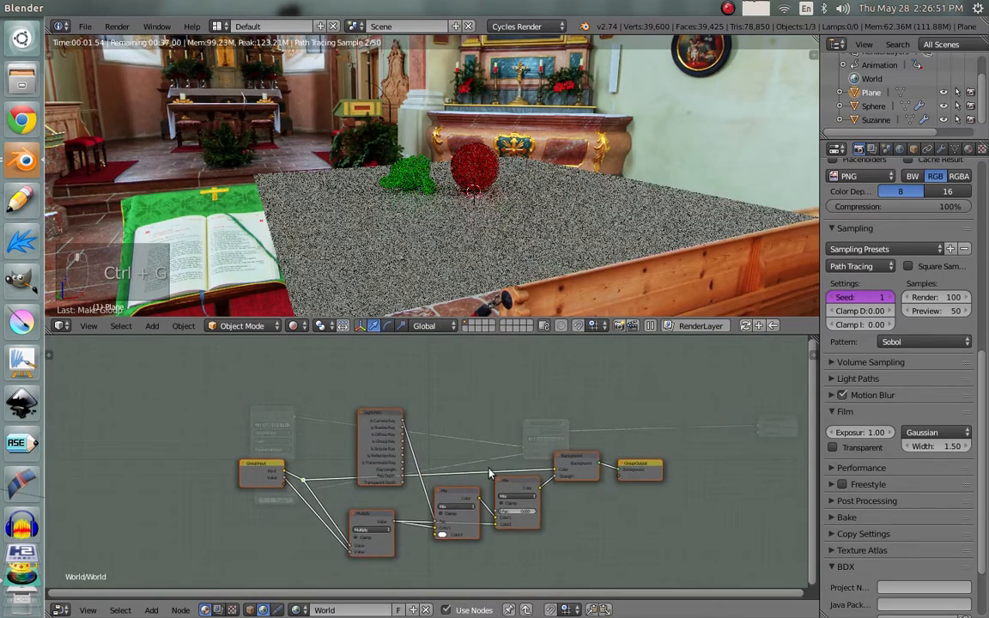
Exit the node group and shift the group node slightly in the World node tree.
scroll(472, 475, up, 3)
middle_drag(430, 486, 522, 429)
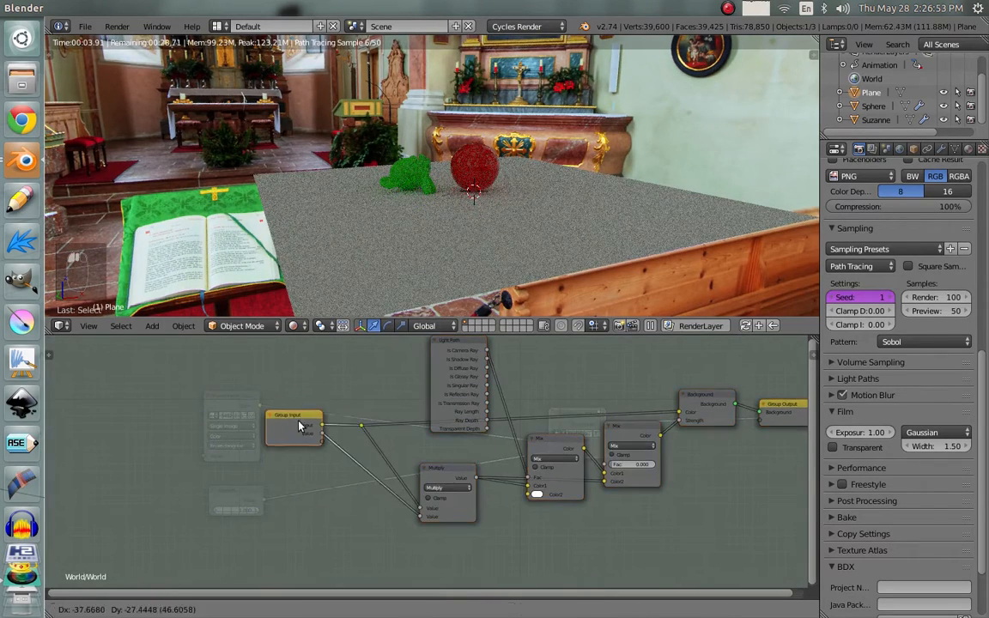
key(Tab)
drag(572, 418, 558, 425)
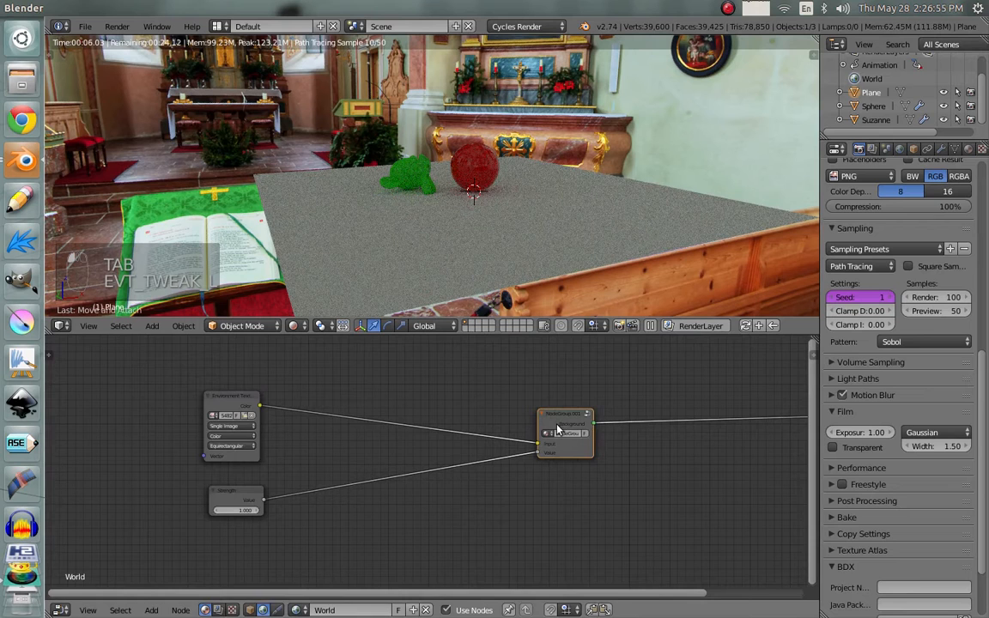
scroll(505, 391, up, 2)
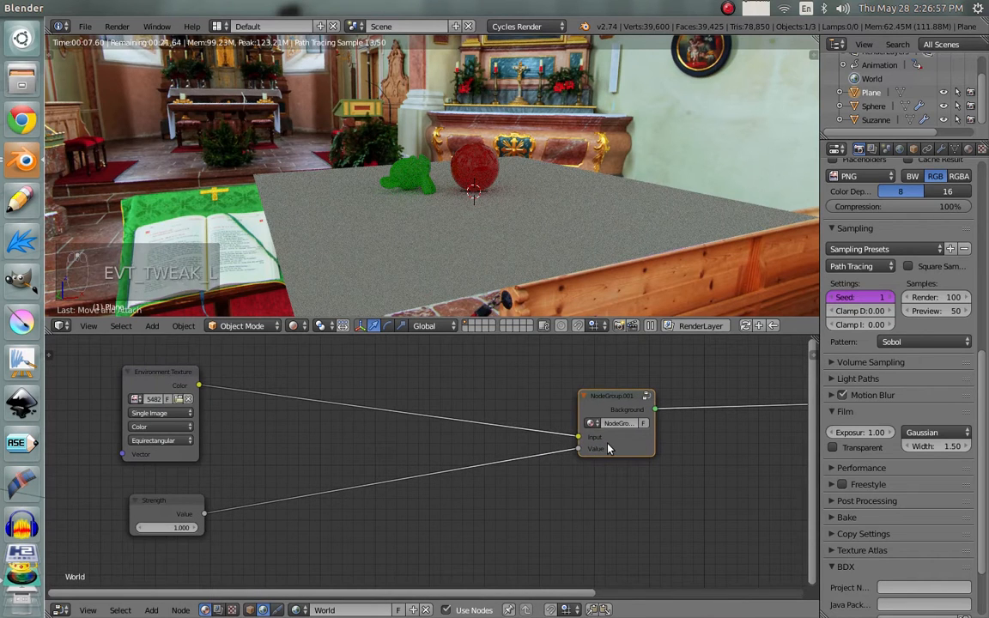
Open the node group for editing and rename its Value input to "Strength".
key(Tab)
key(n)
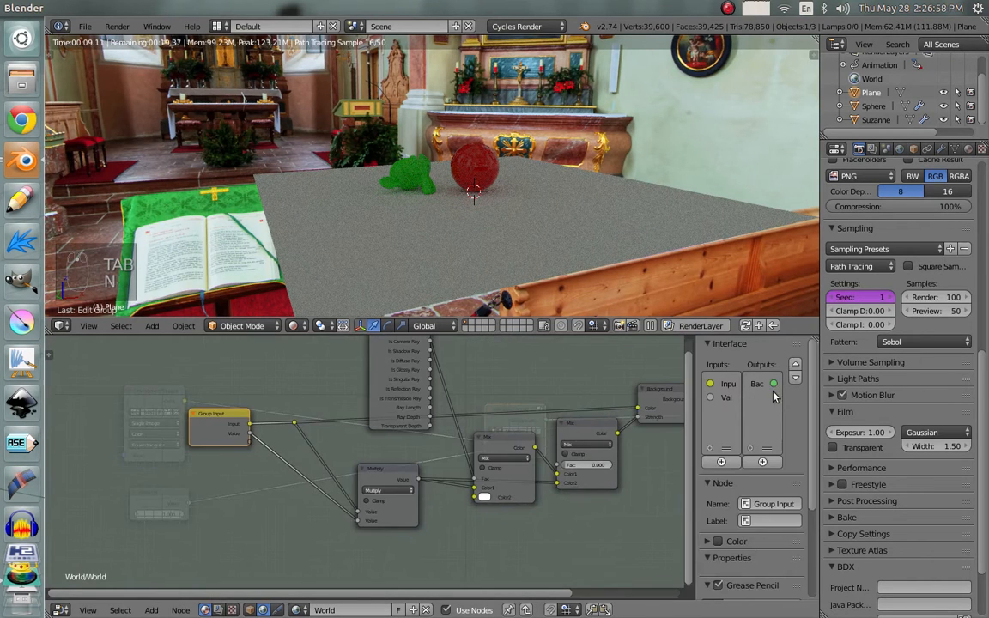
click(728, 397)
click(761, 478)
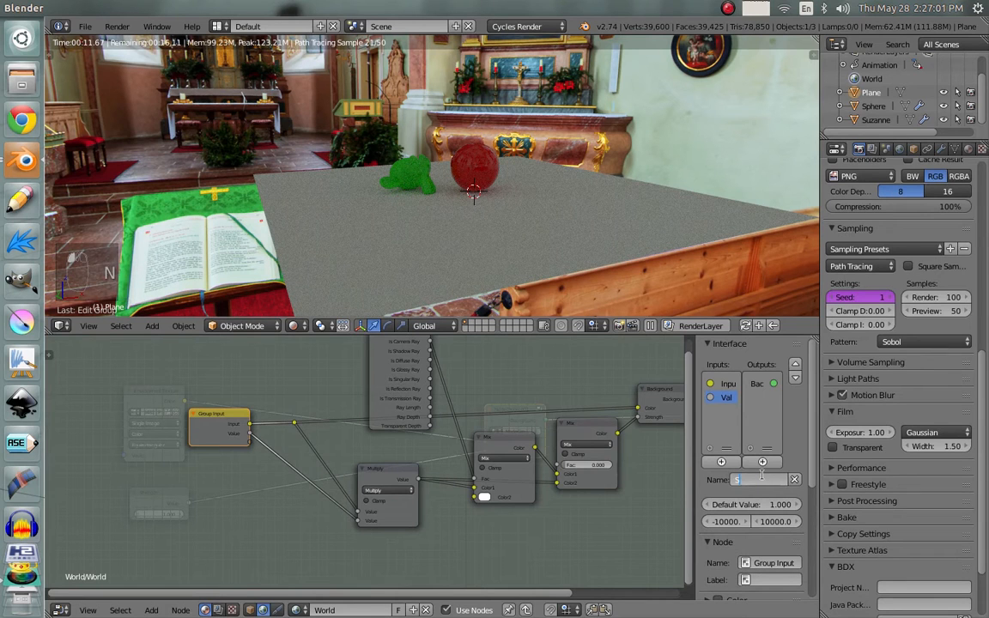
text(Strength)
key(Return)
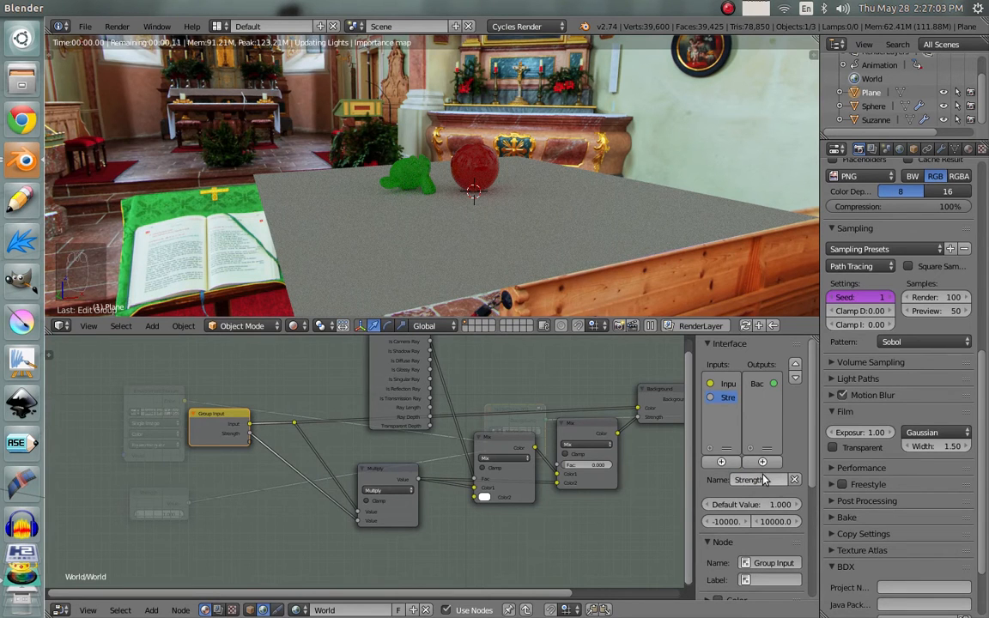
Rename the group's remaining color input to "Color" and exit the group.
click(726, 383)
click(750, 478)
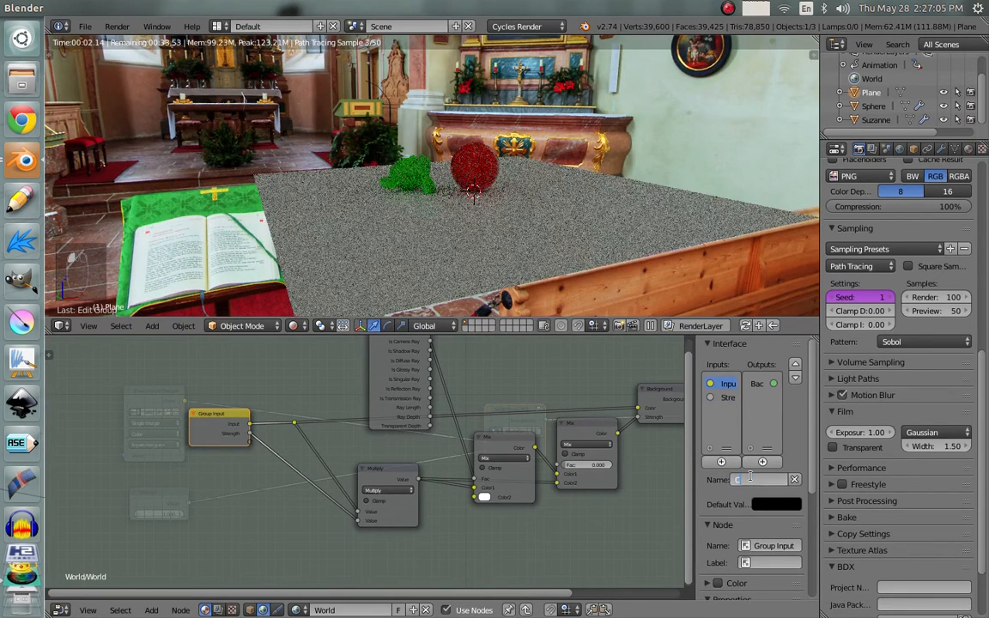
text(Color)
key(Return)
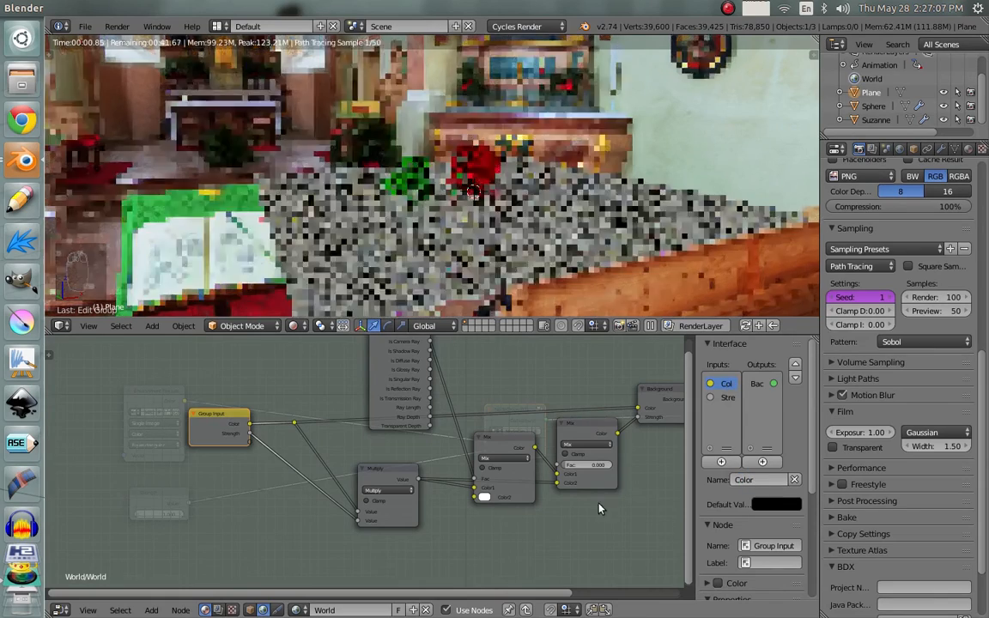
middle_drag(582, 512, 541, 521)
key(Tab)
Reopen the node group to check its Background output's name, and exit the group again.
key(Tab)
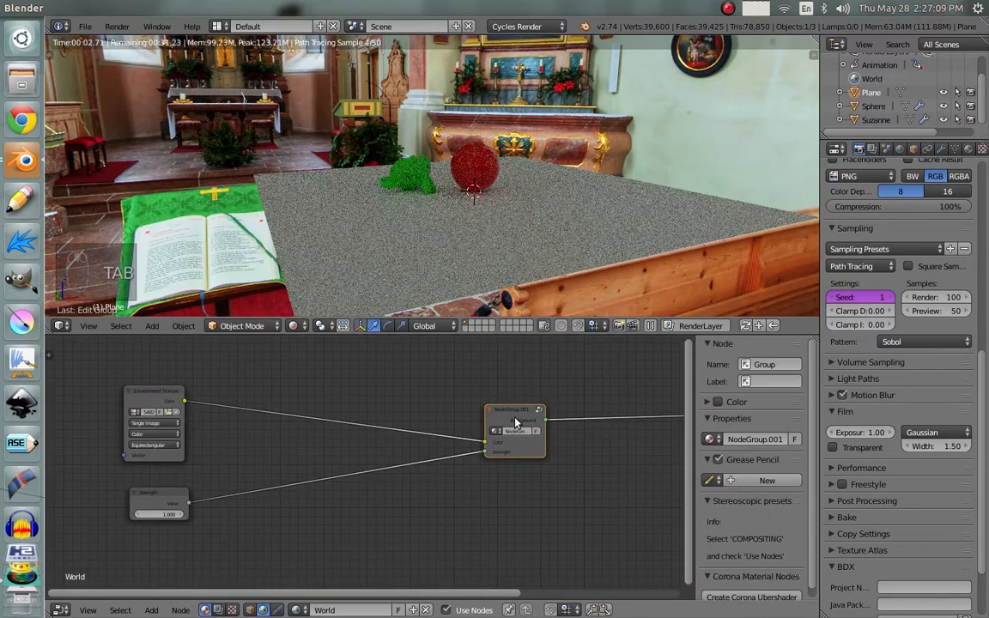
drag(622, 411, 625, 404)
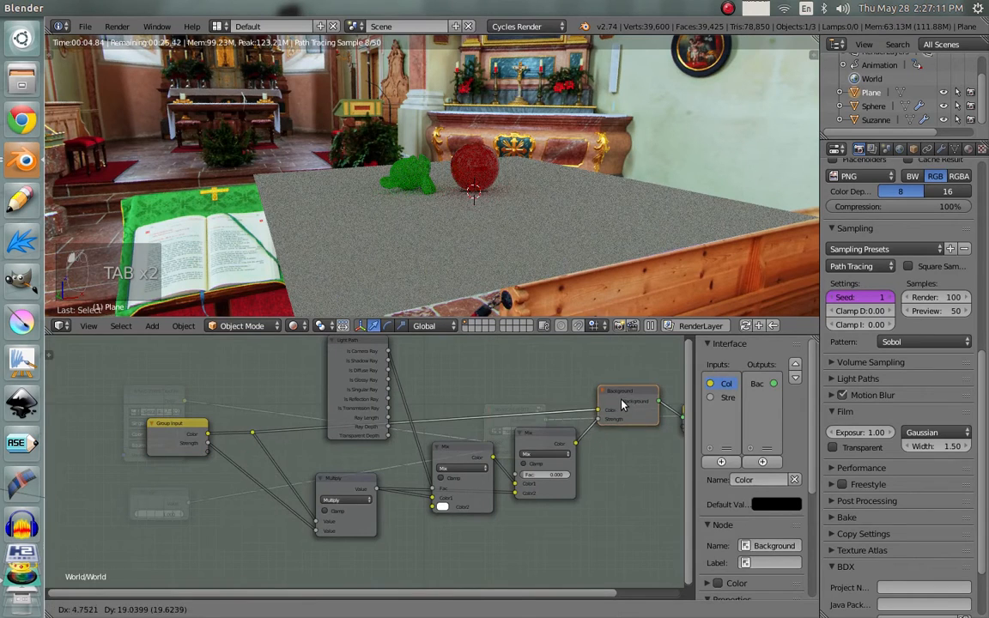
click(759, 383)
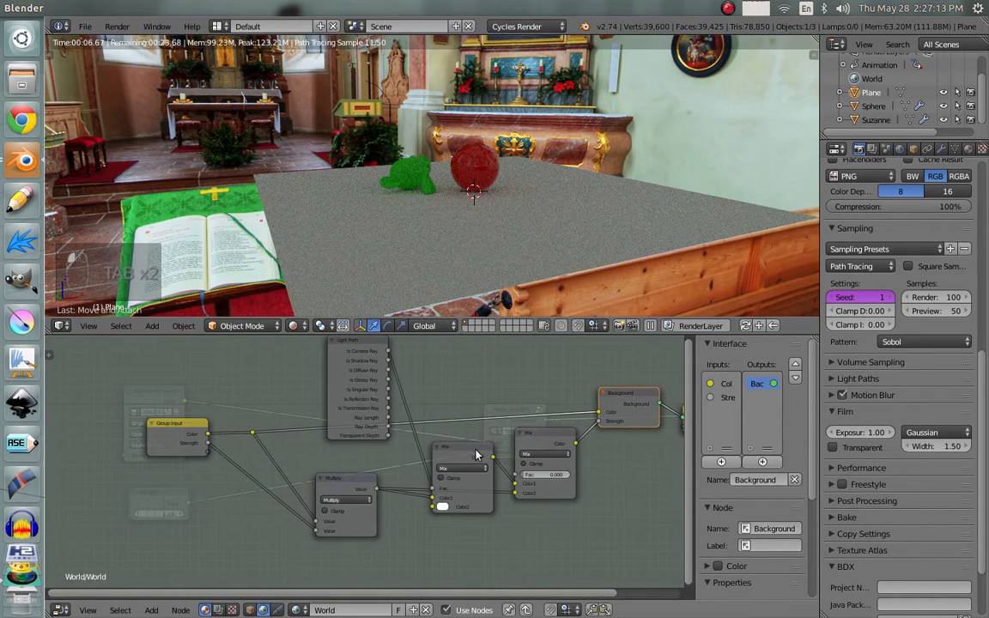
key(Tab)
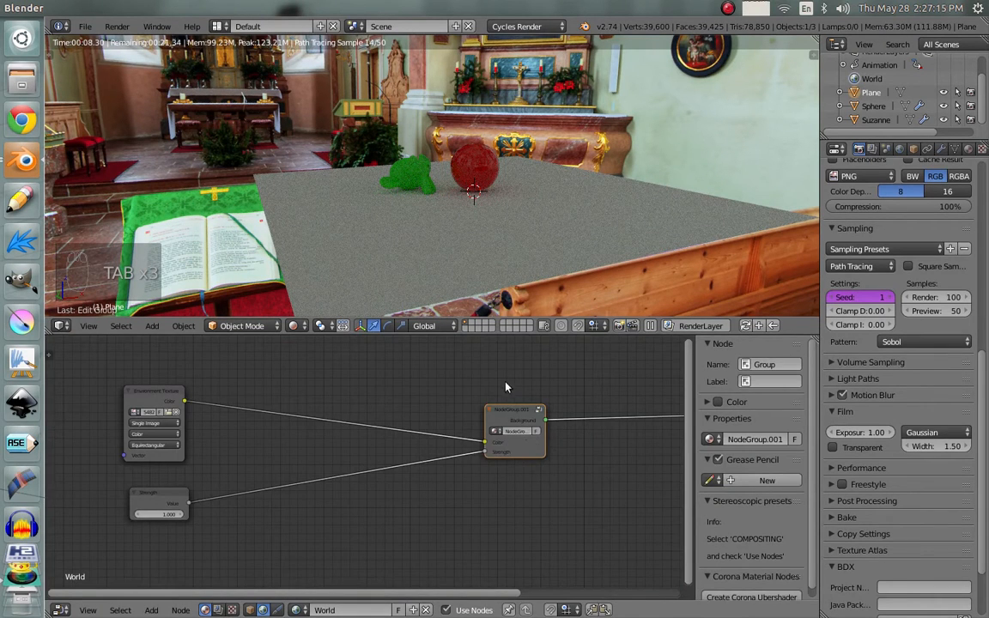
Expose the second Mix node's Fac as a new group input and rename that input "Background Mix".
key(Tab)
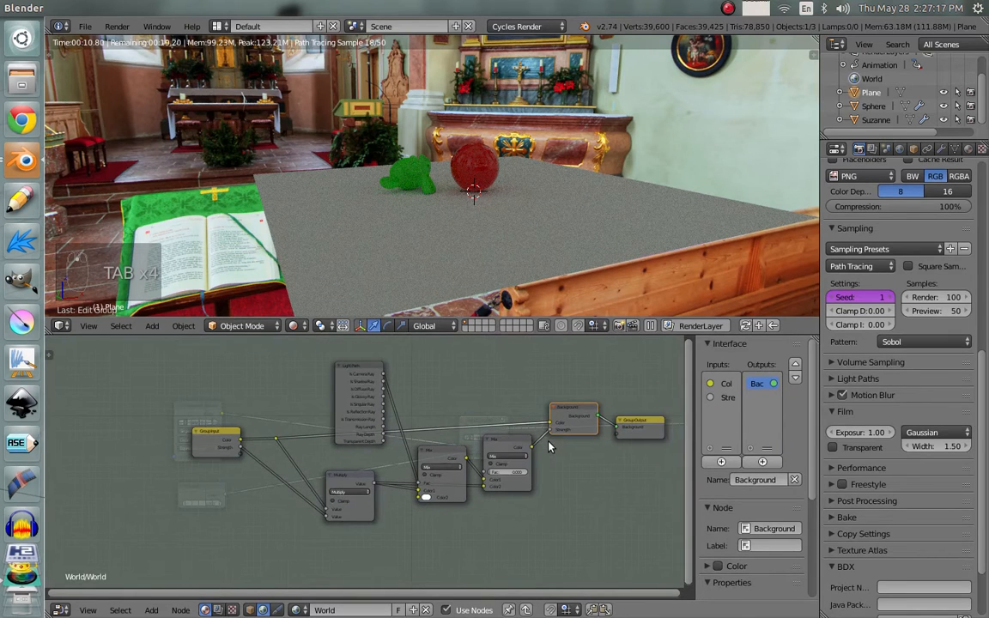
drag(490, 471, 240, 452)
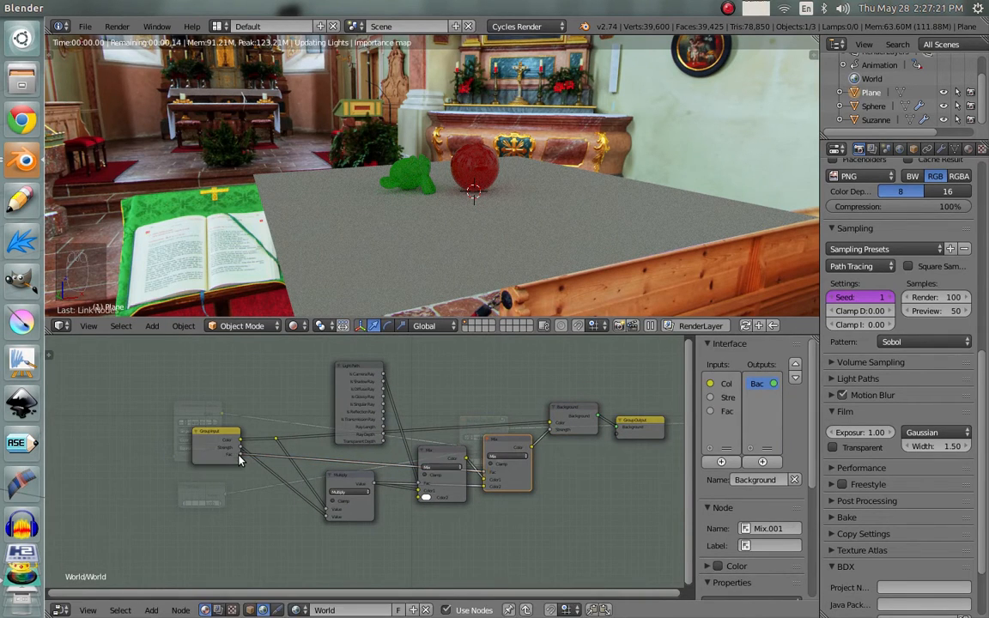
click(720, 411)
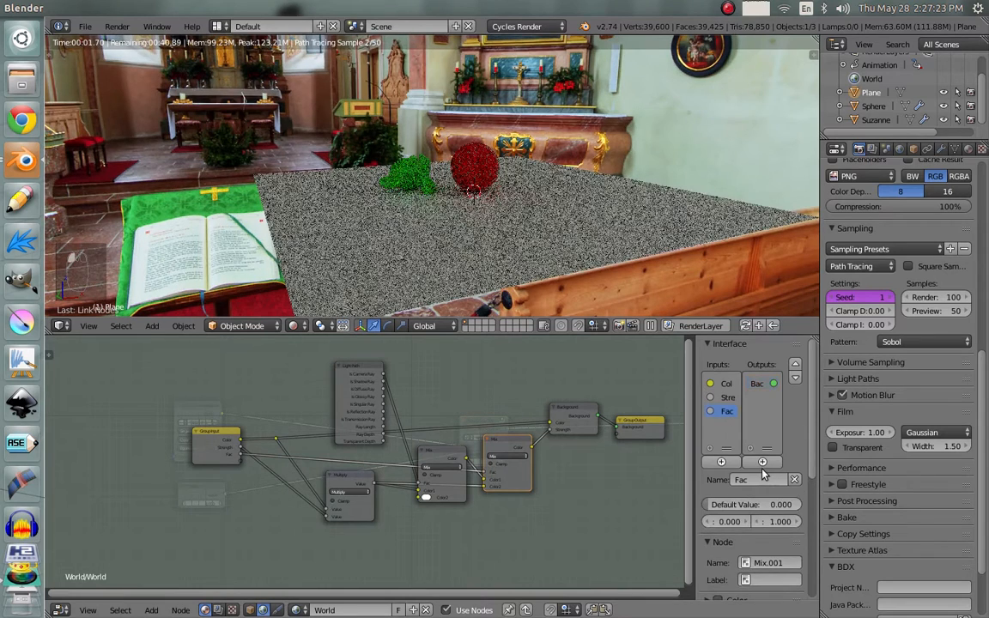
click(762, 481)
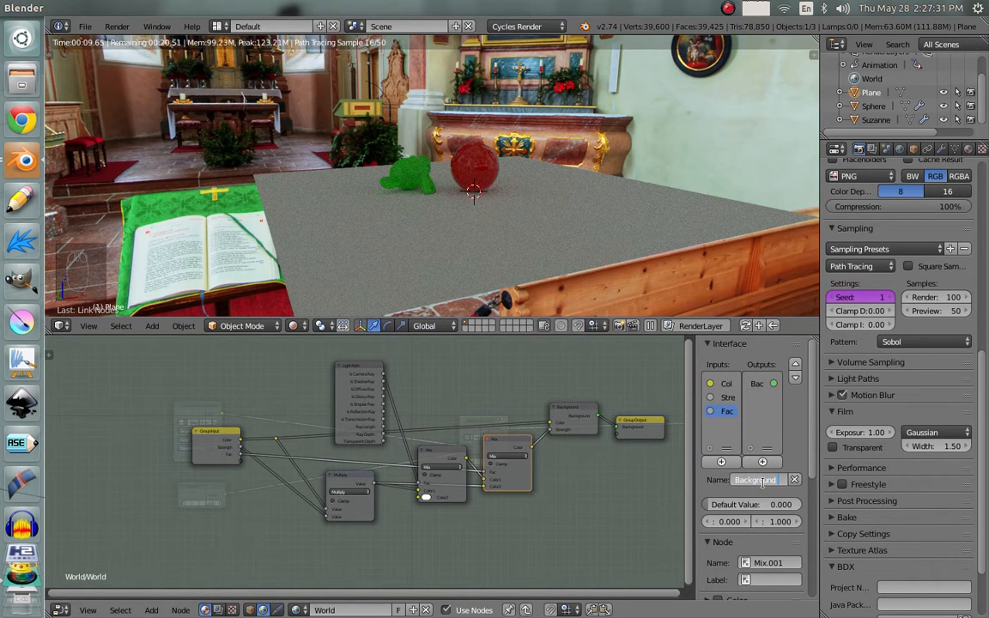
key(Return)
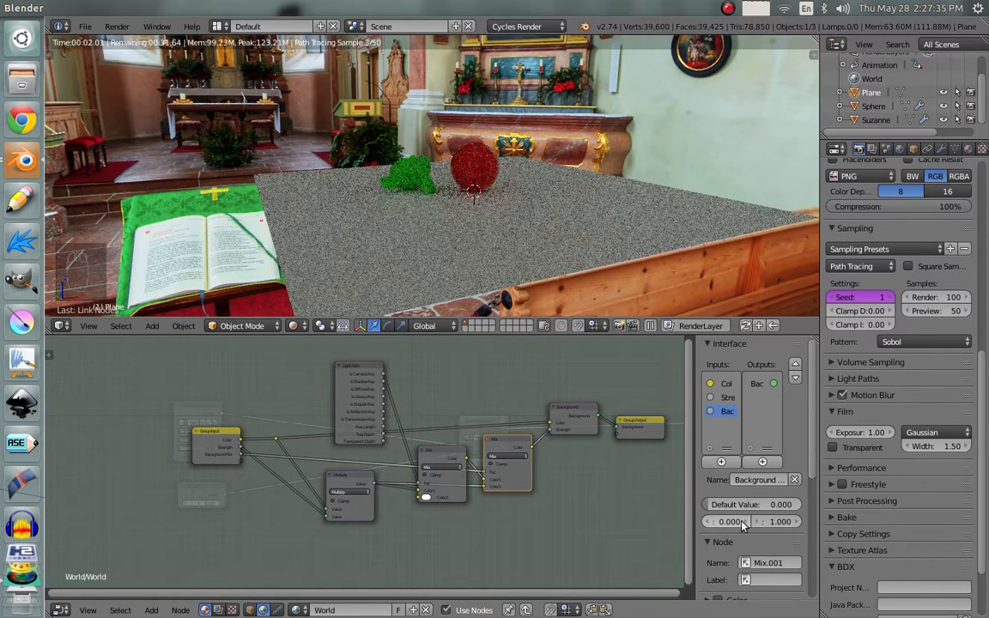
Check the Background Mix input on the group node from outside the group, and return to editing inside it.
scroll(207, 442, up, 2)
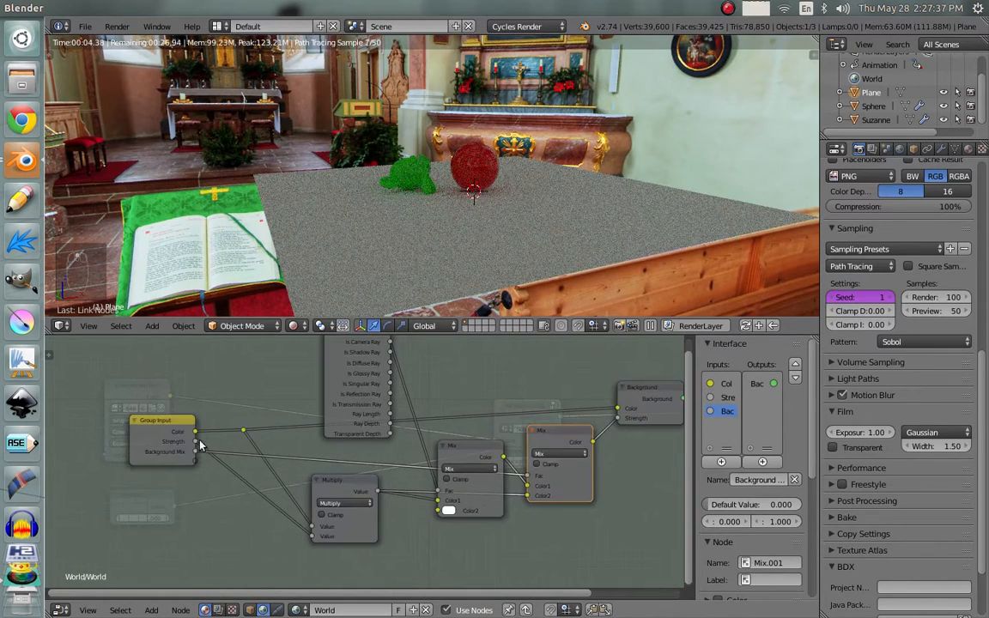
key(Tab)
key(Tab)
key(Tab)
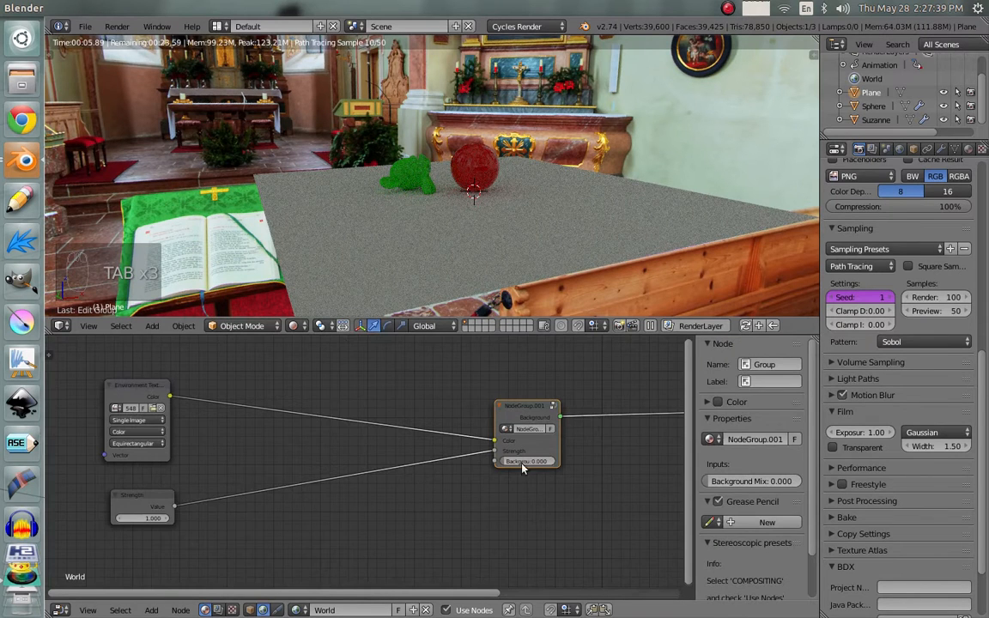
key(Tab)
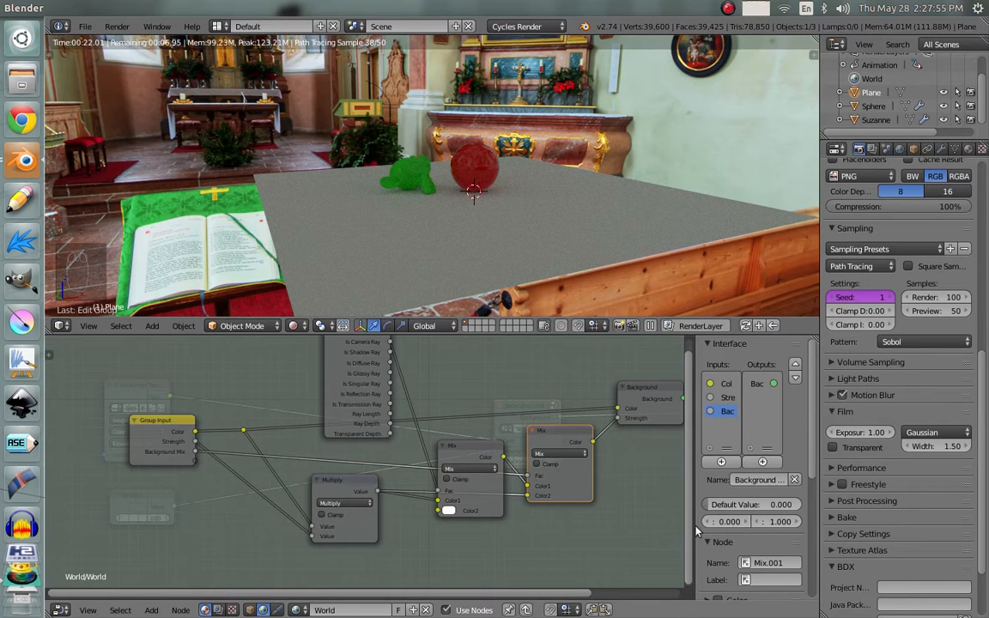
Check the default value of the group's Strength input, and exit the group.
key(Tab)
key(Tab)
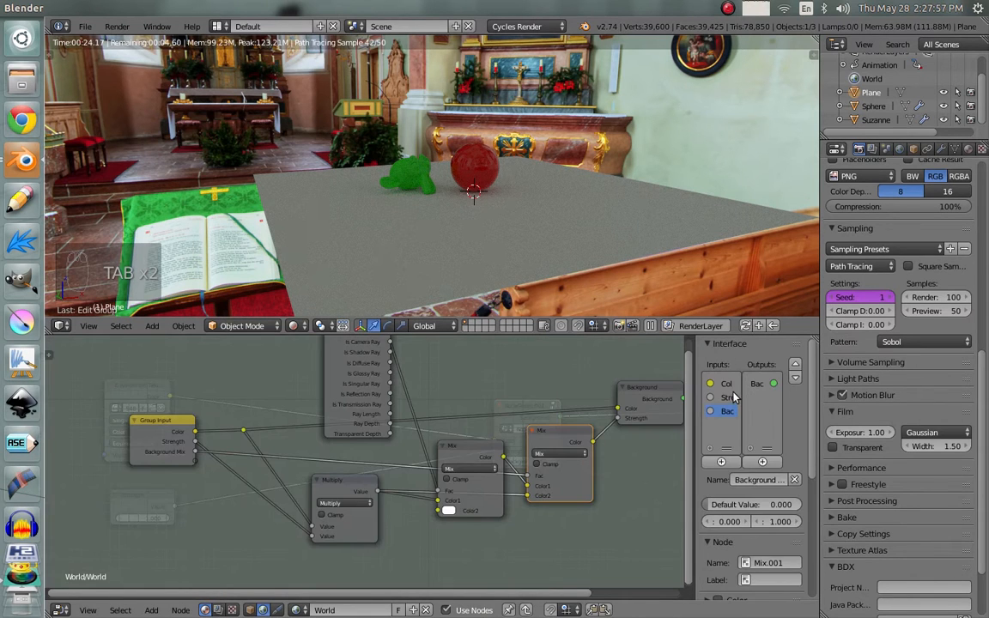
click(730, 398)
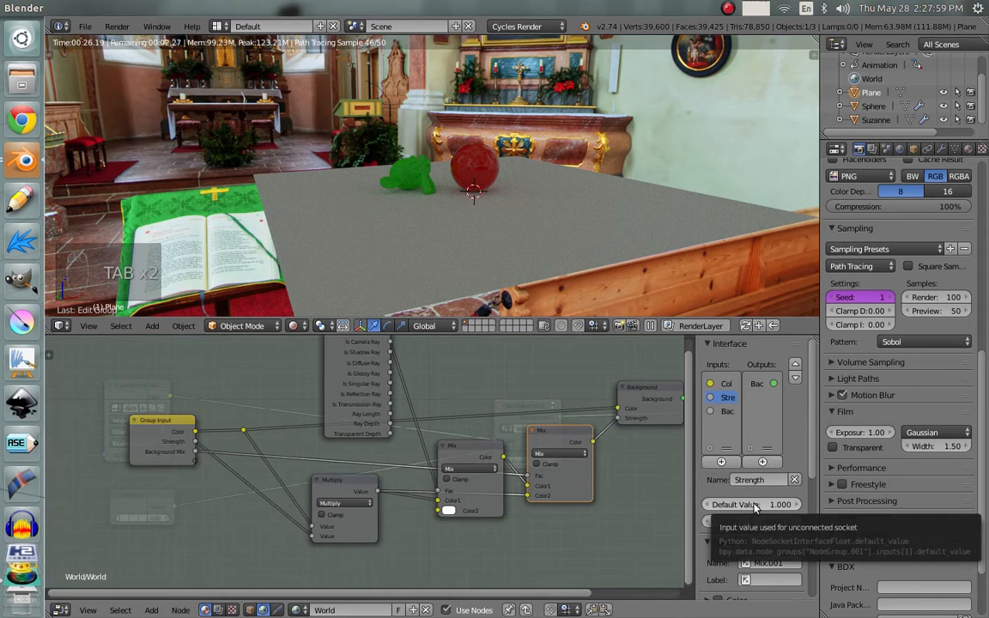
key(Tab)
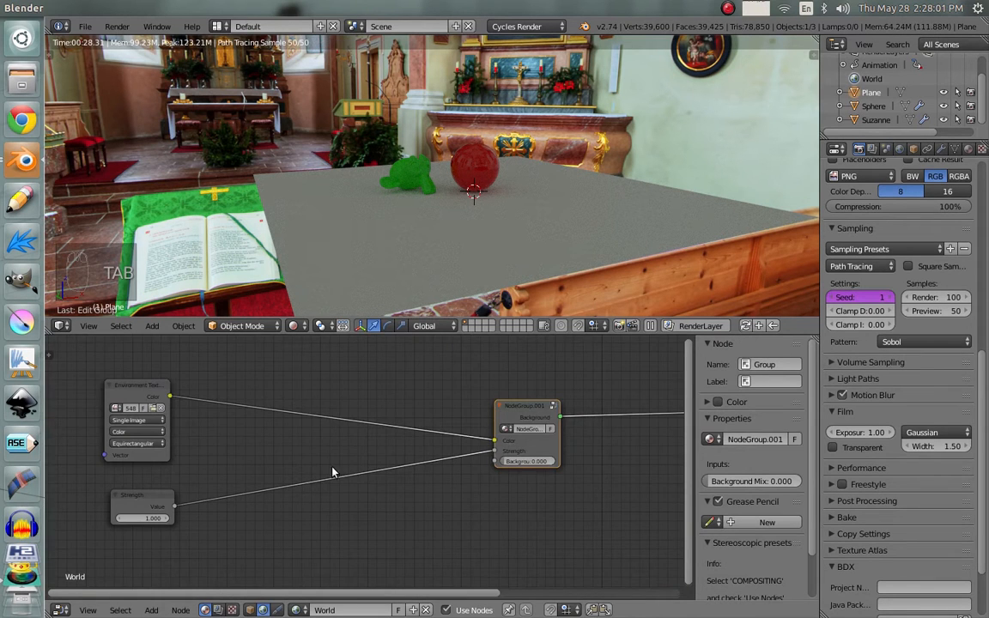
Move the World Output node closer to the node group.
scroll(496, 457, down, 4)
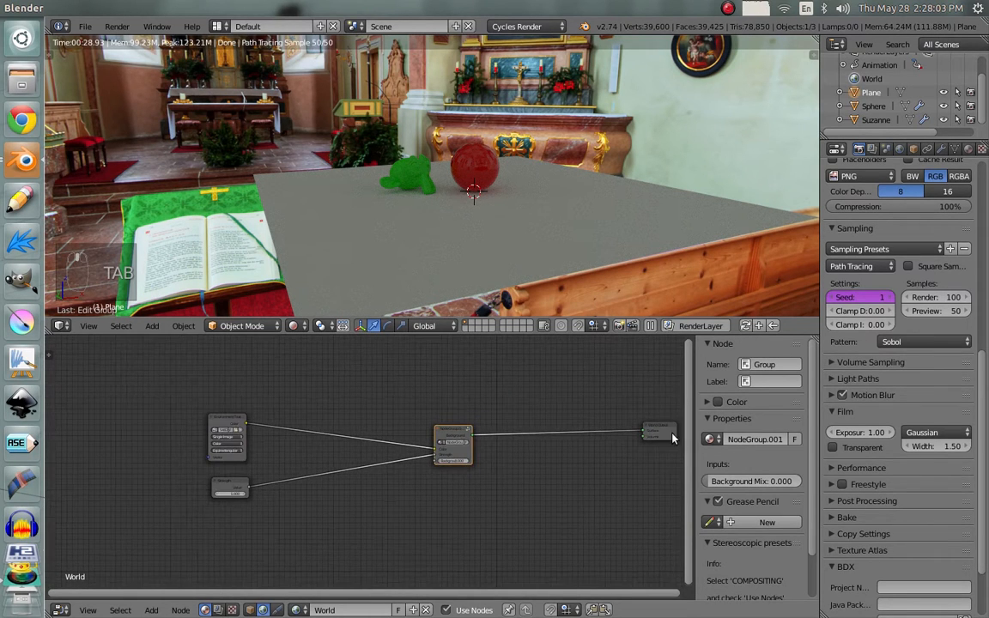
click(658, 431)
drag(658, 431, 522, 431)
Disconnect the Strength value node from the node group and delete it.
drag(237, 481, 374, 458)
ctrl+right_drag(373, 458, 349, 478)
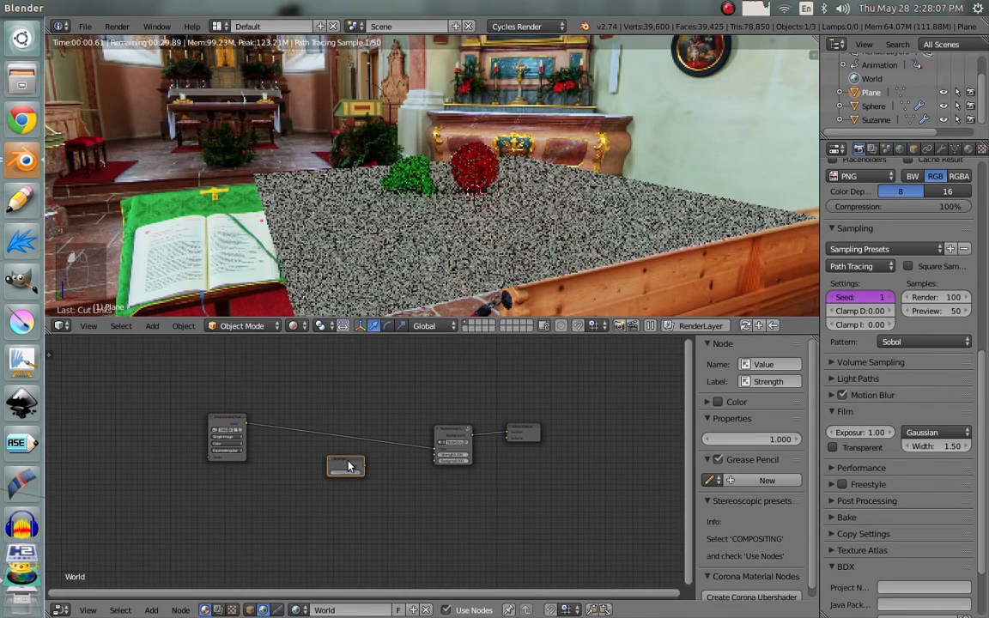
key(x)
Move the Environment Texture node next to the node group and set the group's Strength to 3.
drag(221, 419, 387, 425)
scroll(446, 422, up, 8)
middle_drag(401, 429, 294, 432)
scroll(381, 437, up, 1)
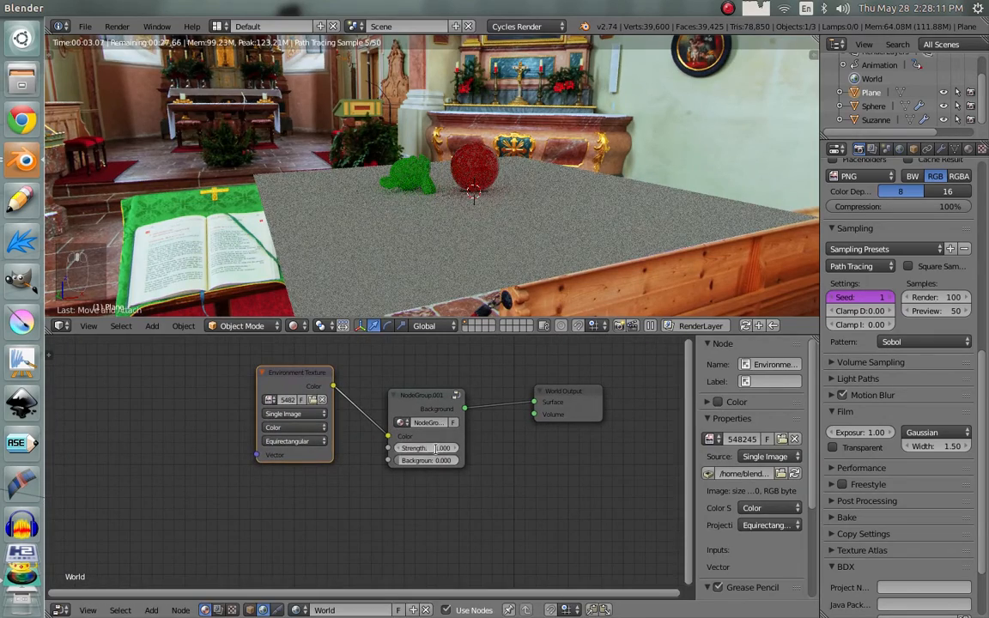
click(436, 447)
text(3)
key(Return)
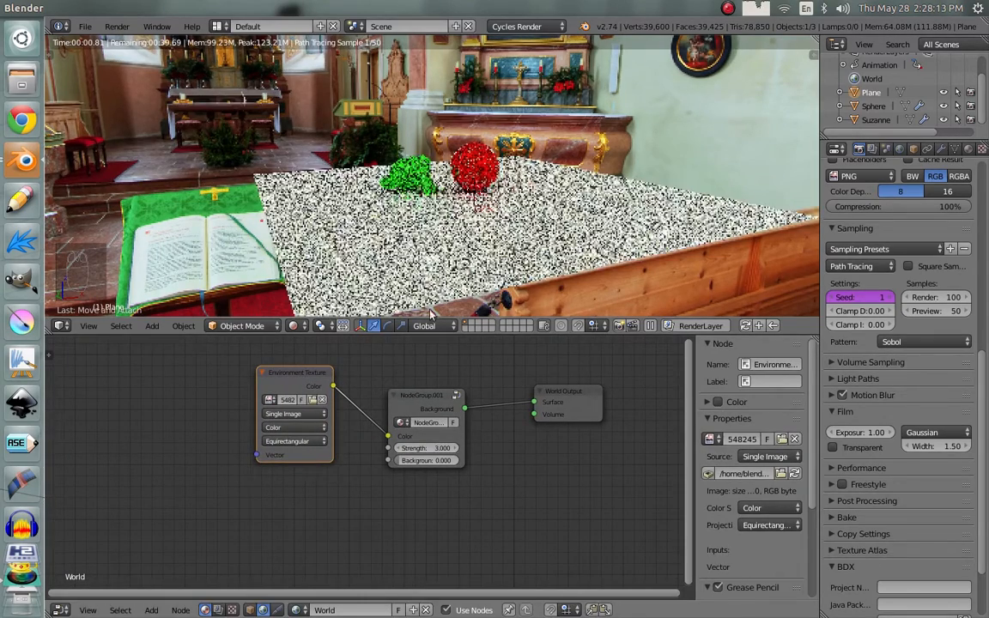
Load Mans_Outside_2k.hdr from the Equirectangular folder into the Environment Texture node.
scroll(644, 224, up, 3)
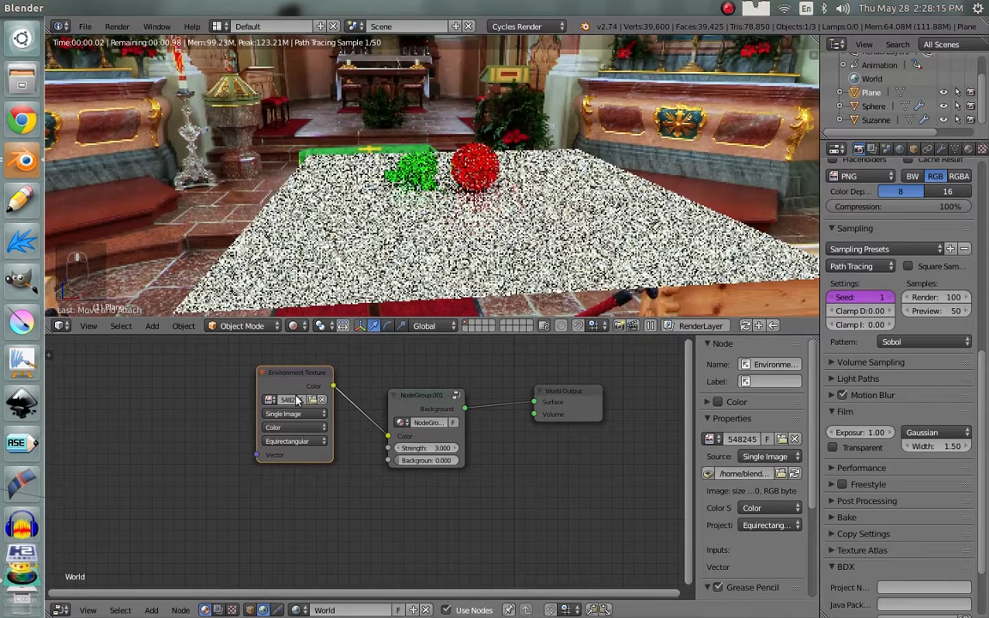
click(318, 400)
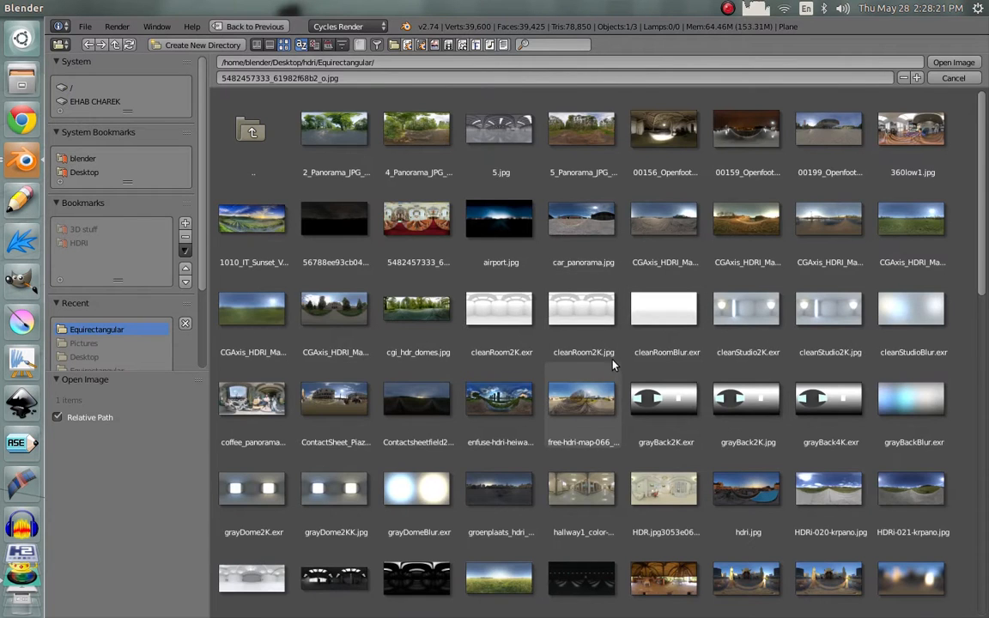
scroll(558, 326, down, 5)
scroll(592, 382, down, 5)
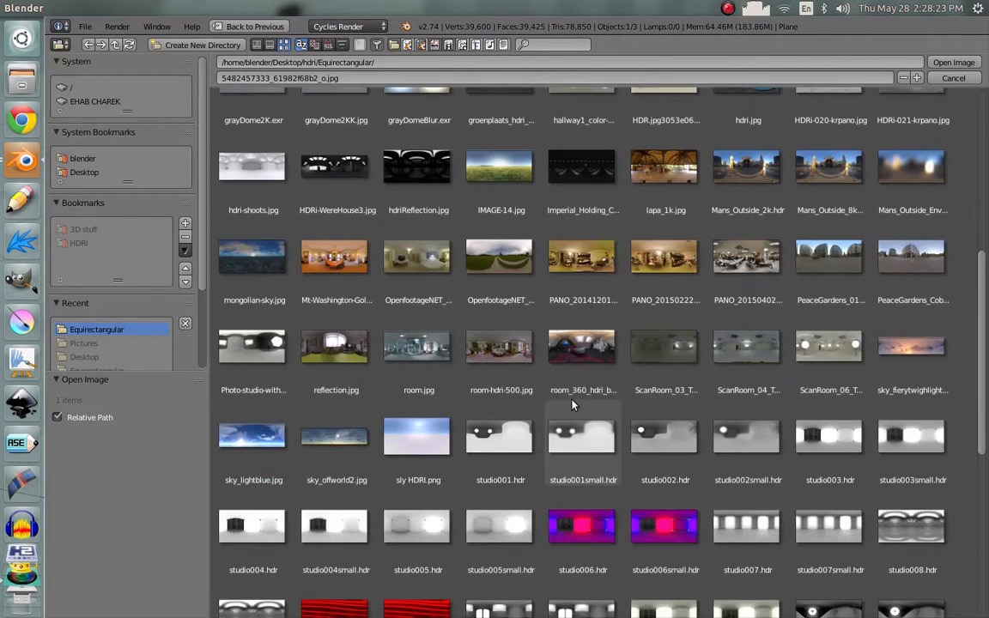
scroll(573, 406, up, 4)
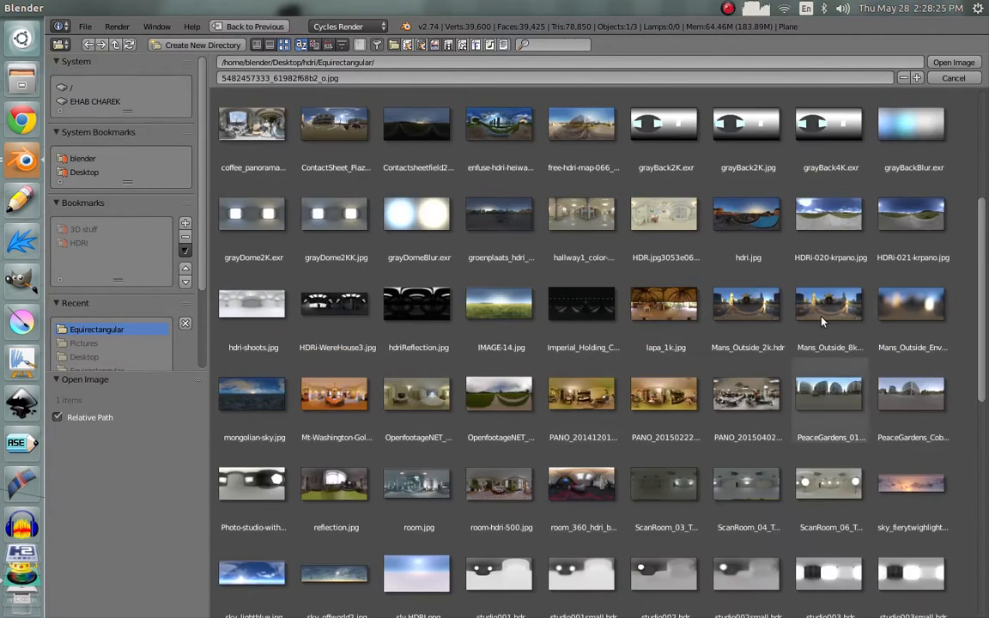
click(773, 309)
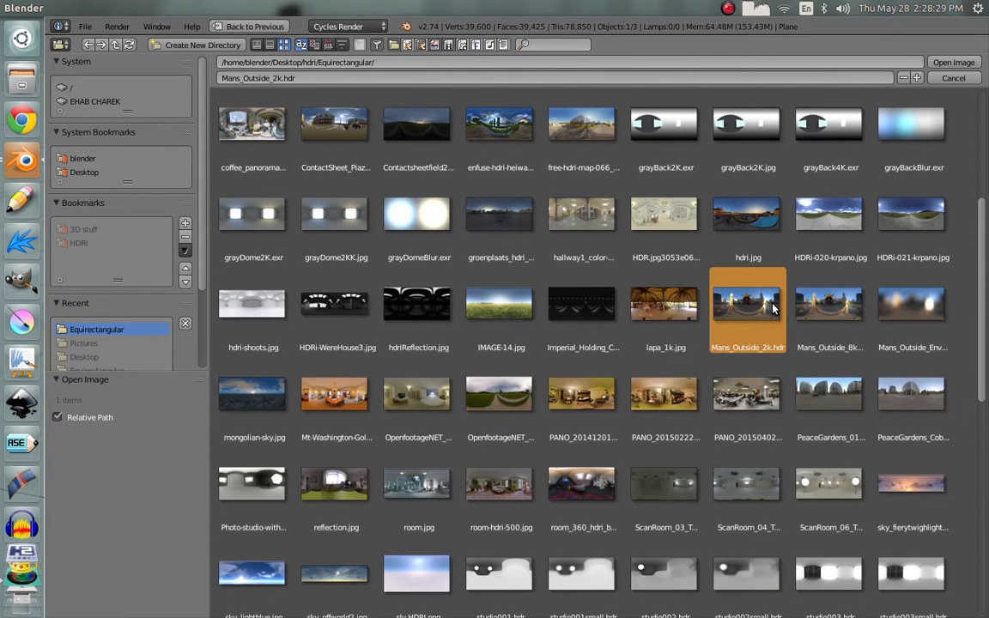
double_click(715, 280)
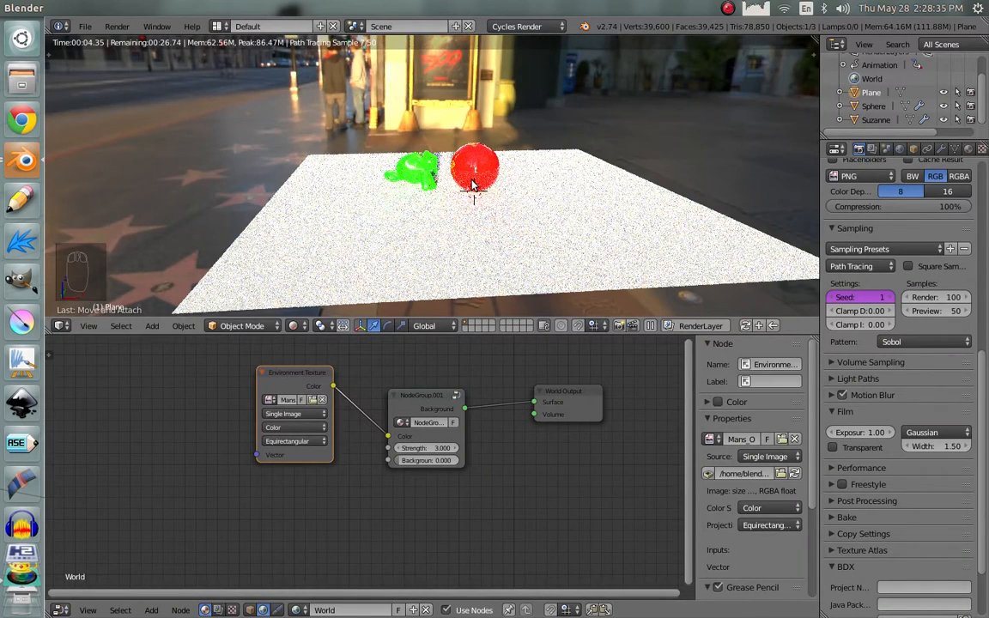
Set the node group's Strength to 0.3 and examine the lighting and shadows on the objects from several sides.
scroll(434, 371, up, 4)
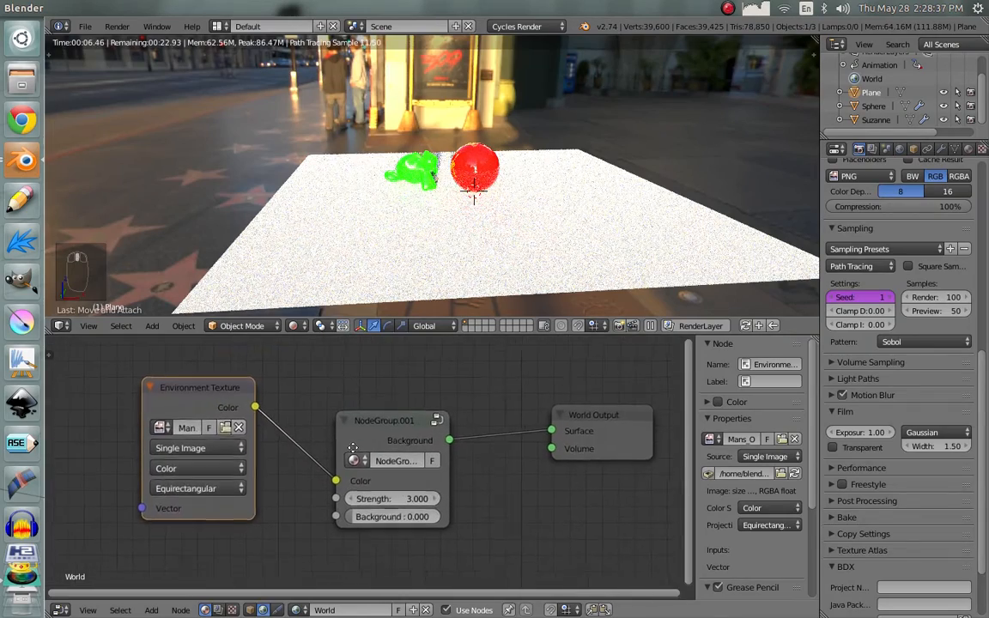
scroll(570, 168, up, 3)
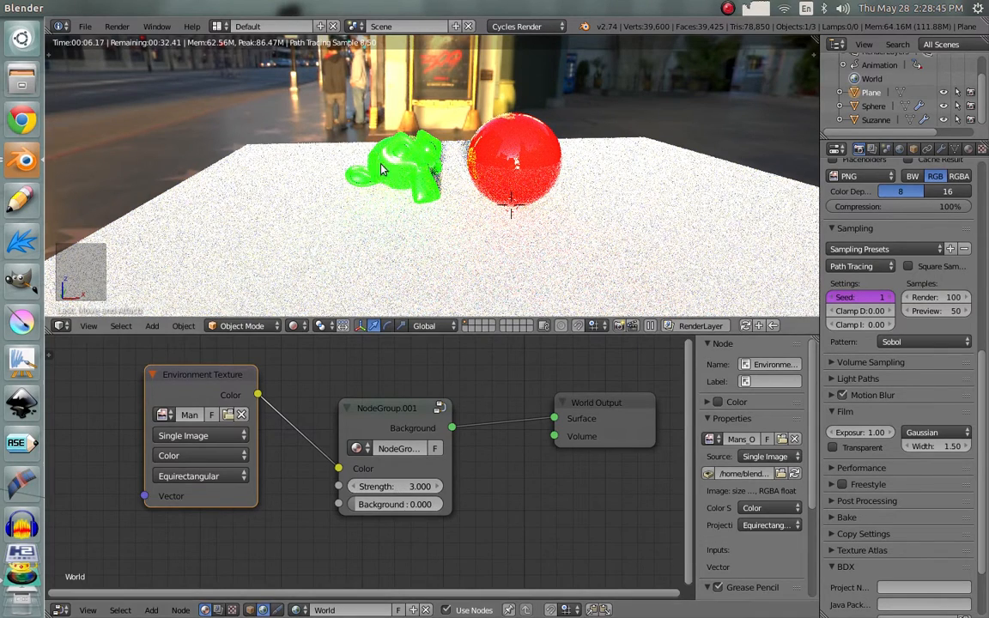
click(410, 487)
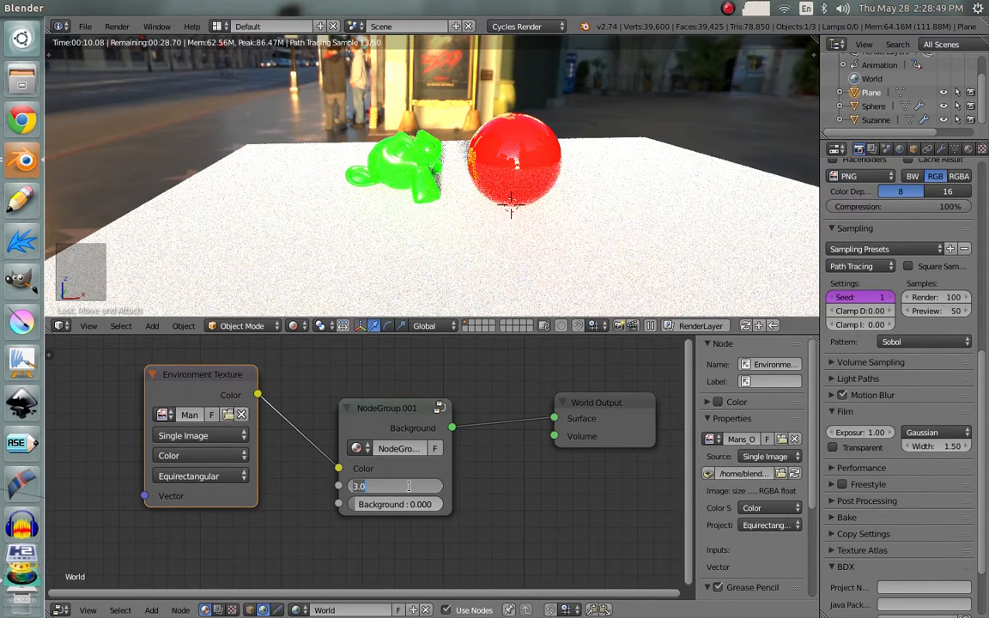
text(.3)
key(Return)
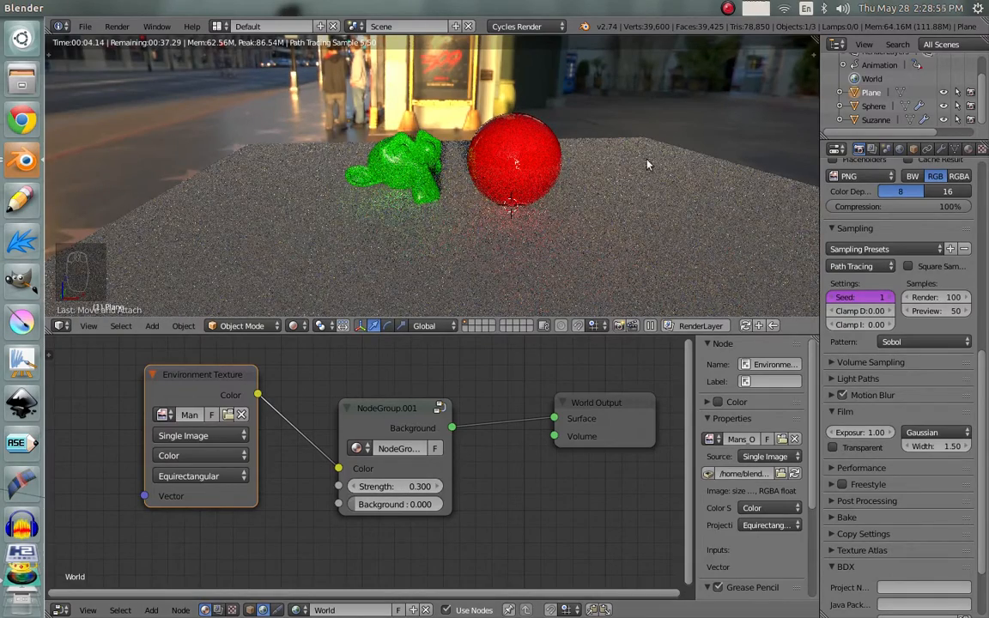
middle_drag(717, 202, 526, 196)
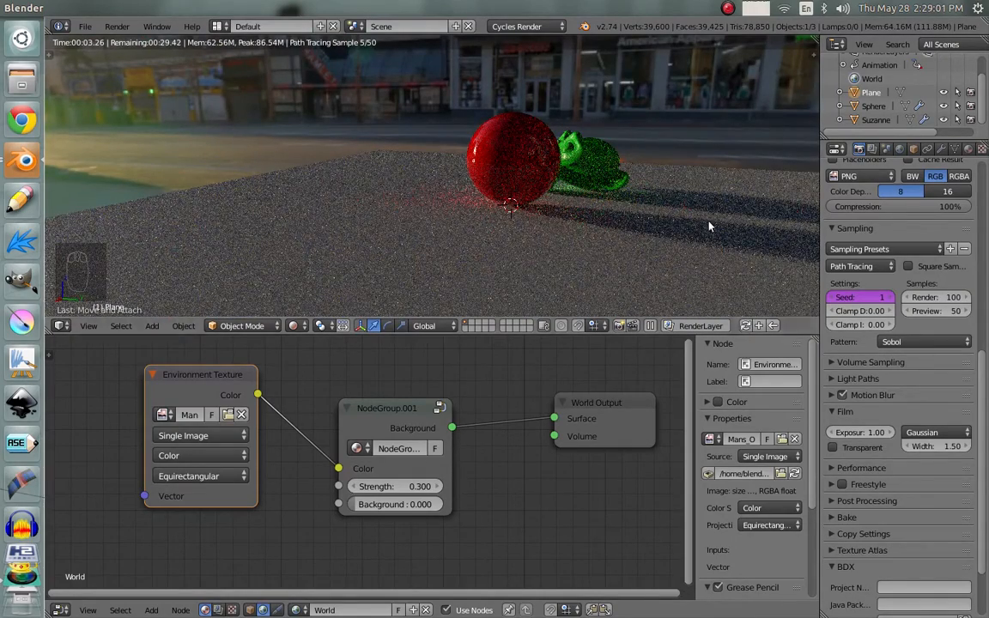
middle_drag(438, 199, 374, 192)
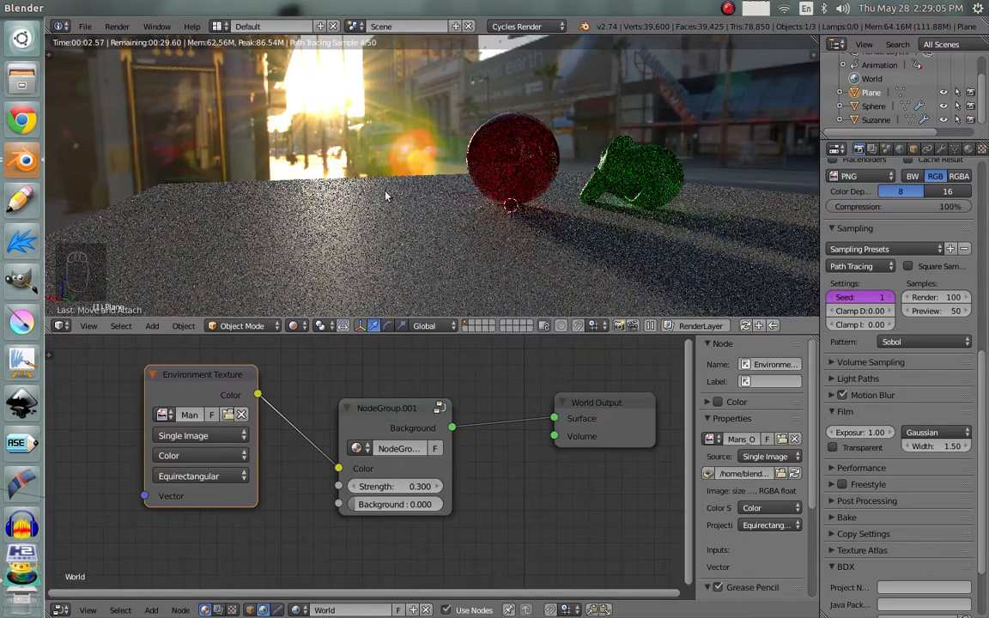
middle_drag(472, 208, 313, 225)
middle_drag(550, 156, 444, 171)
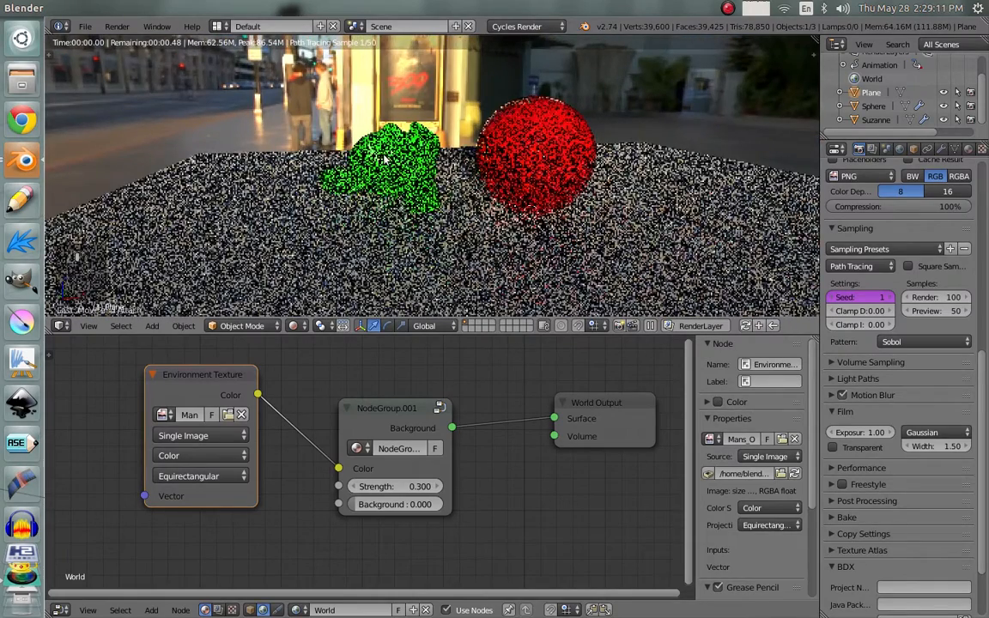
Show the material nodes of the green Suzanne head and add a Refraction BSDF below the Value node.
right_click(442, 171)
click(251, 611)
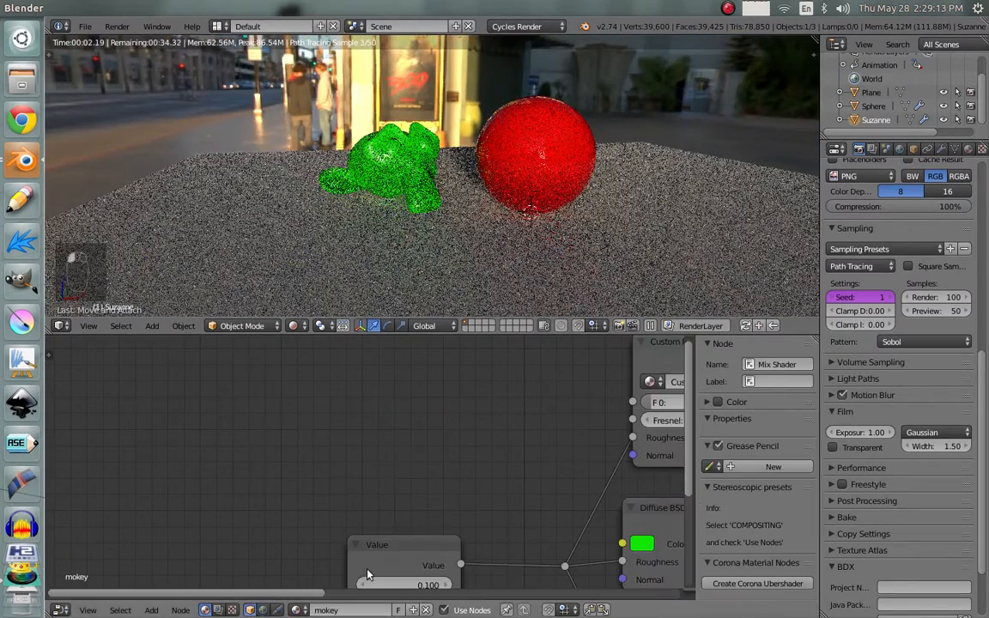
scroll(567, 492, down, 8)
middle_drag(475, 434, 361, 364)
scroll(440, 406, up, 2)
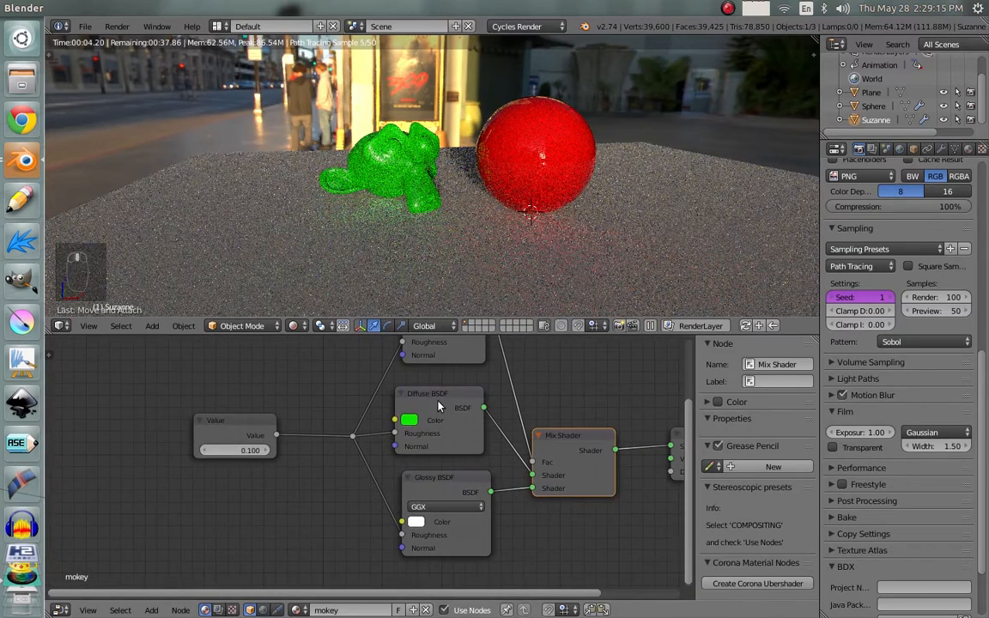
key(shift+a)
mouse_move(195, 564)
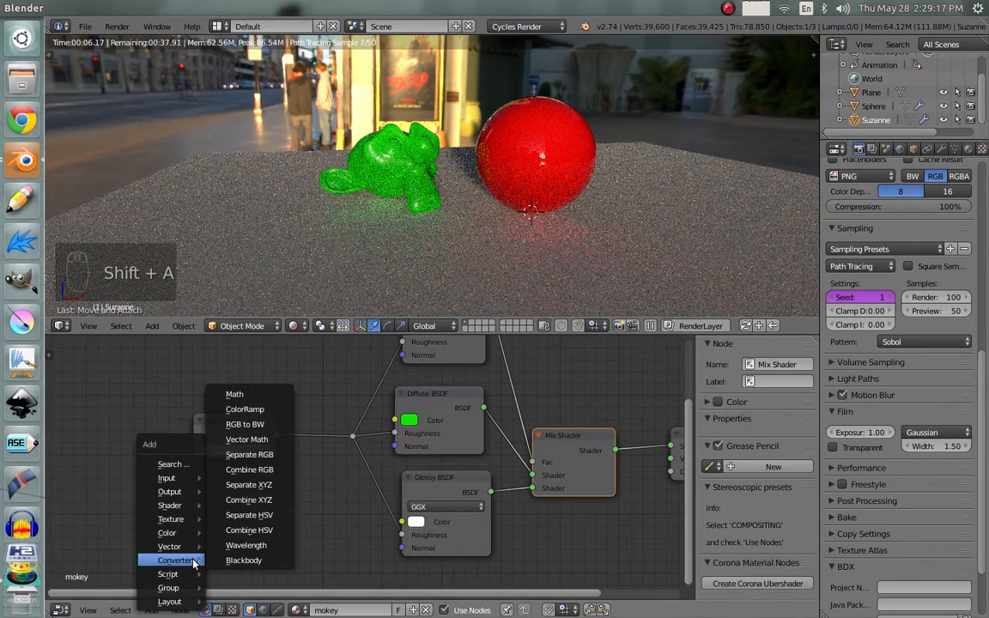
mouse_move(172, 506)
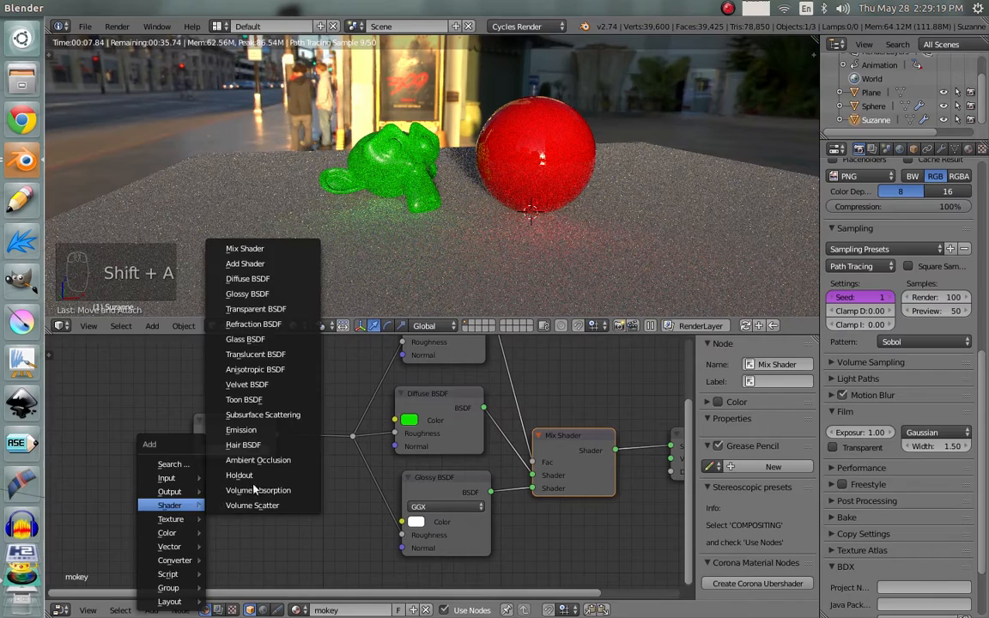
click(289, 323)
click(261, 468)
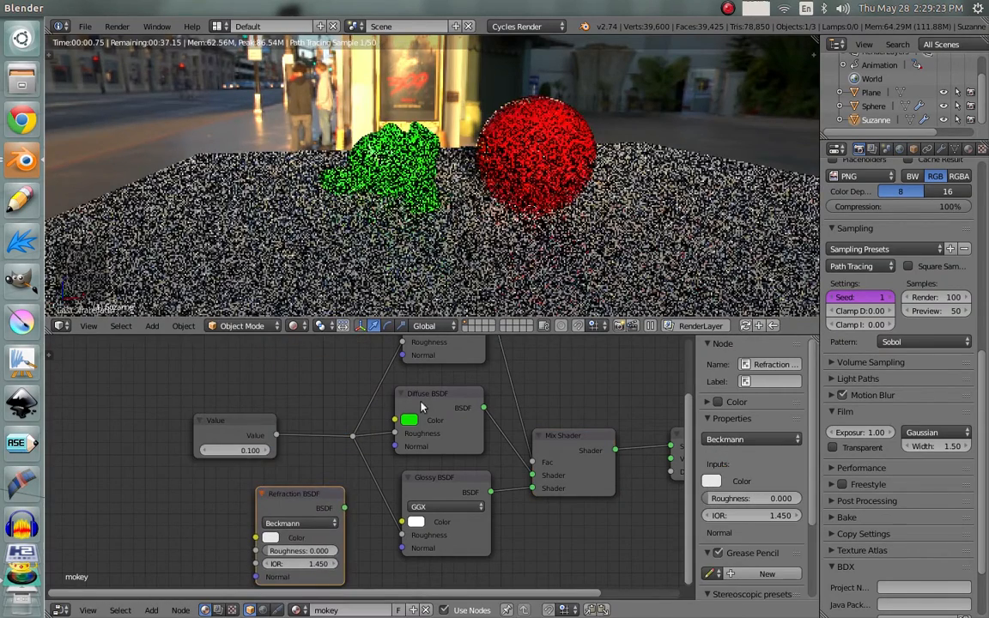
Copy the Diffuse BSDF's green color to the Refraction BSDF and link the Value node to its Roughness.
key(ctrl+c)
key(ctrl+v)
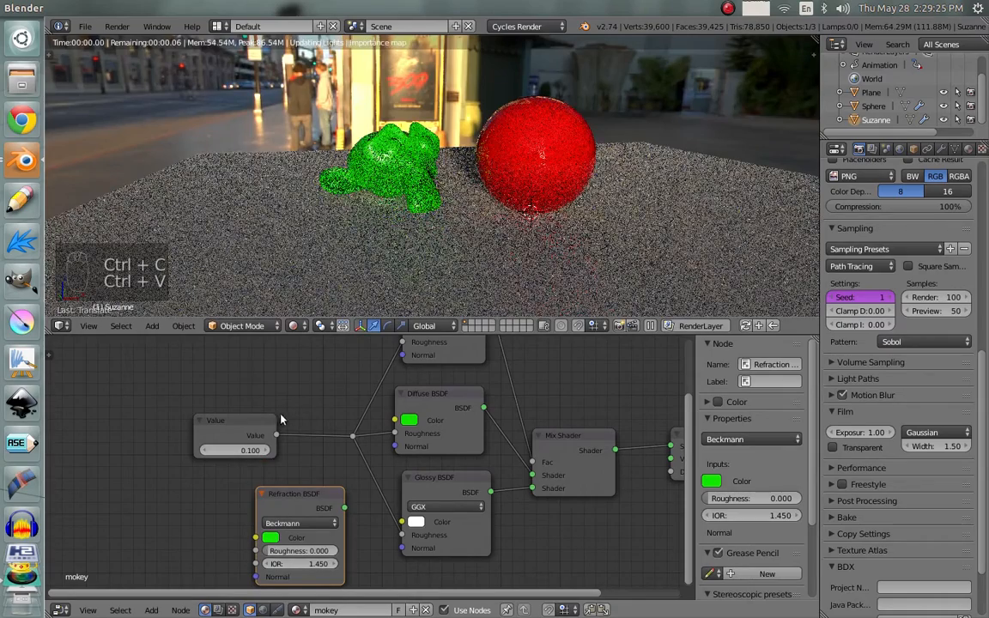
drag(276, 435, 255, 551)
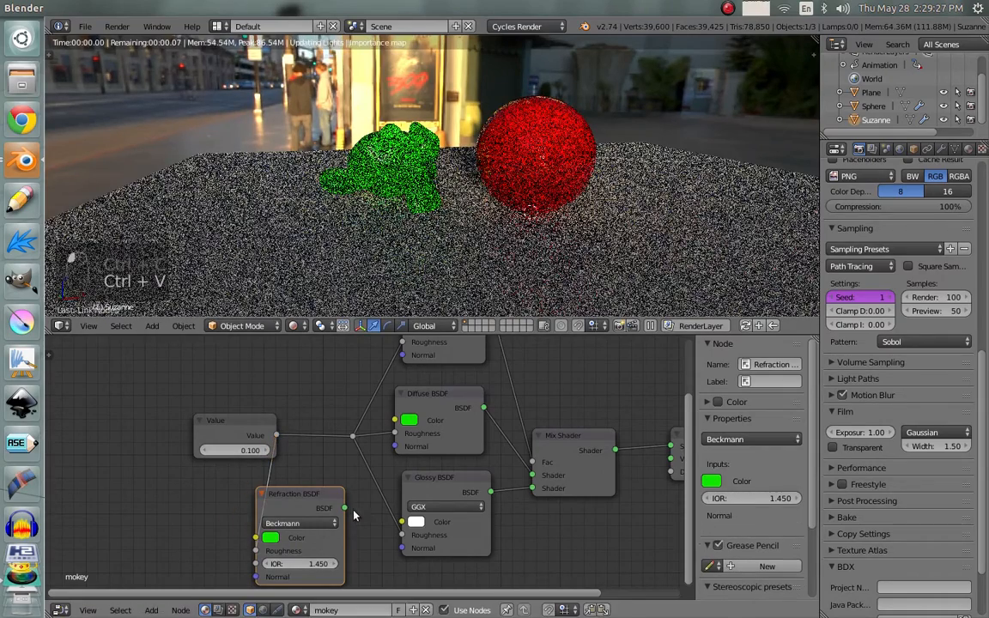
Link the Refraction BSDF to the Mix Shader's first Shader input in place of the Diffuse BSDF, and inspect the head.
drag(346, 507, 533, 477)
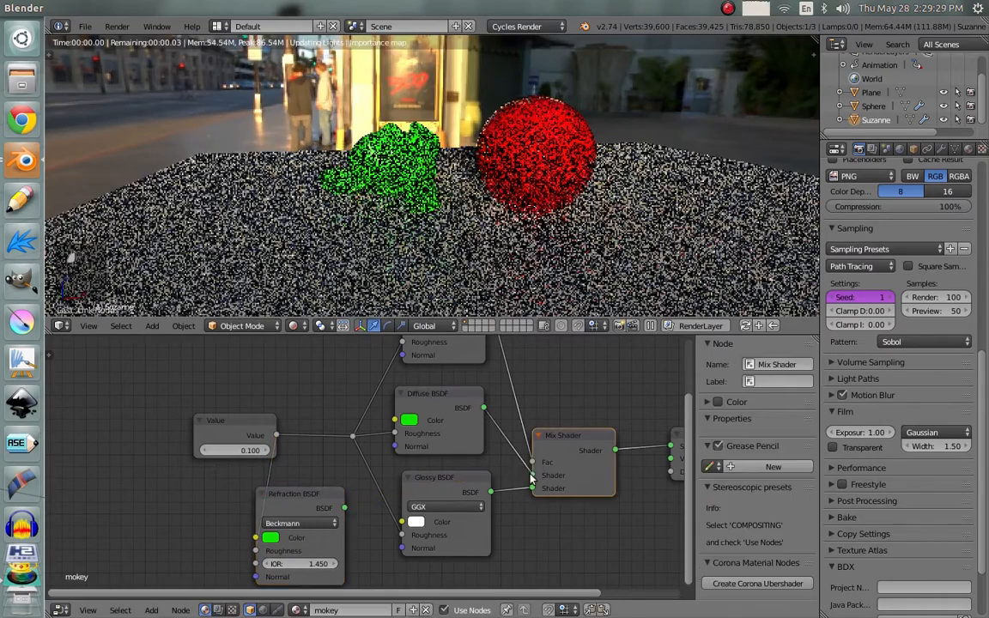
drag(342, 514, 532, 475)
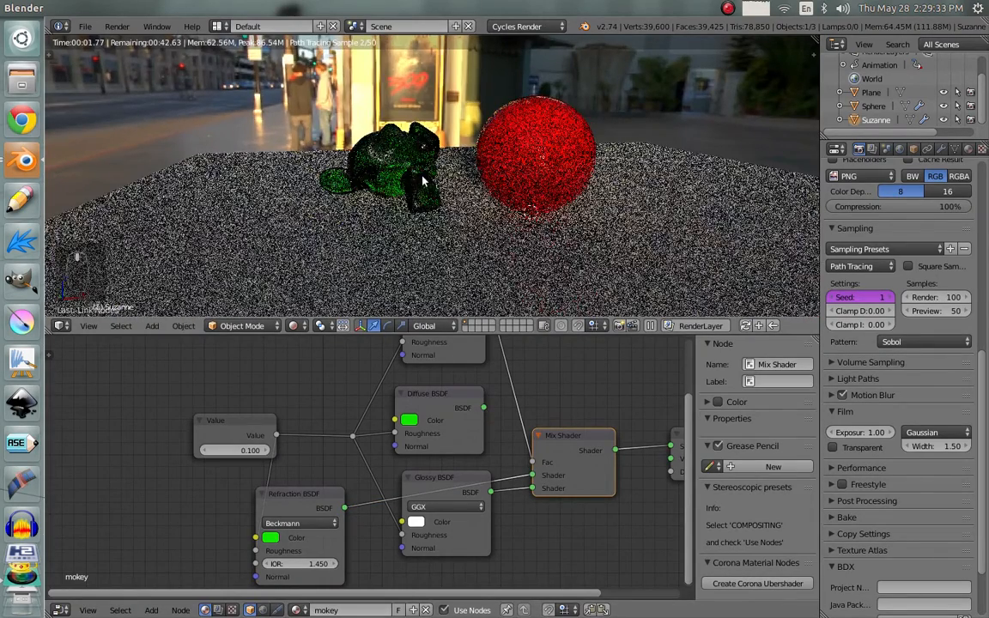
scroll(424, 172, up, 5)
scroll(378, 163, down, 4)
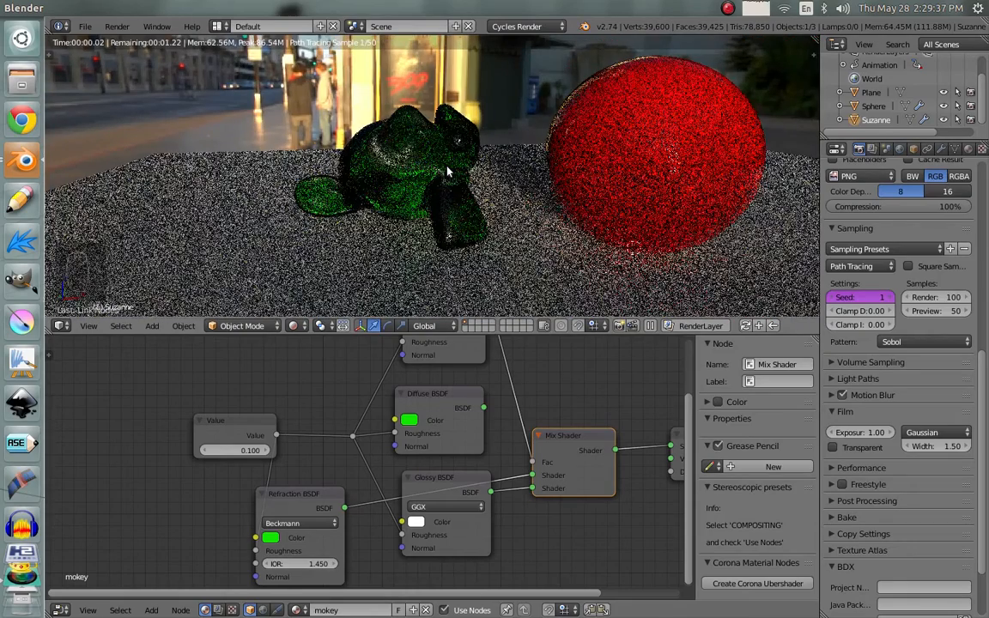
Return to the world nodes and load url.png into the Environment Texture node.
click(262, 609)
key(Home)
middle_drag(489, 543, 522, 549)
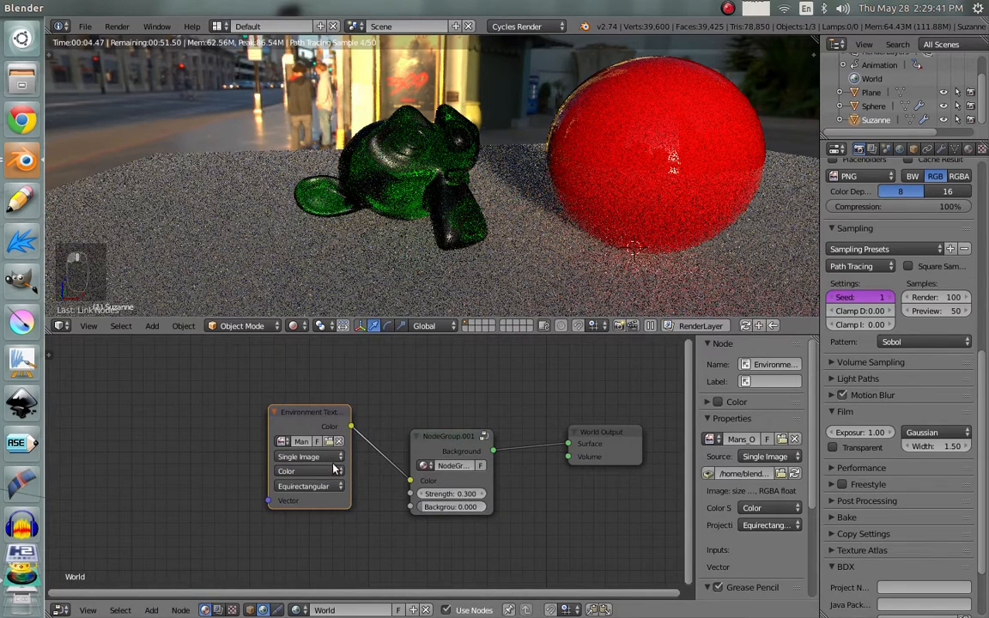
click(330, 444)
scroll(563, 382, down, 5)
scroll(564, 386, down, 5)
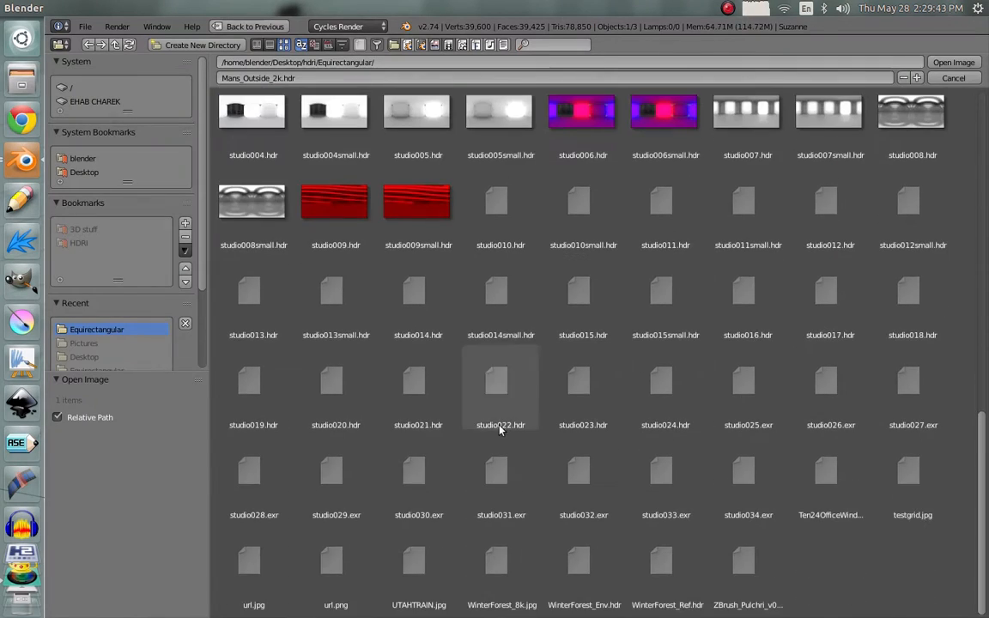
click(330, 563)
double_click(330, 563)
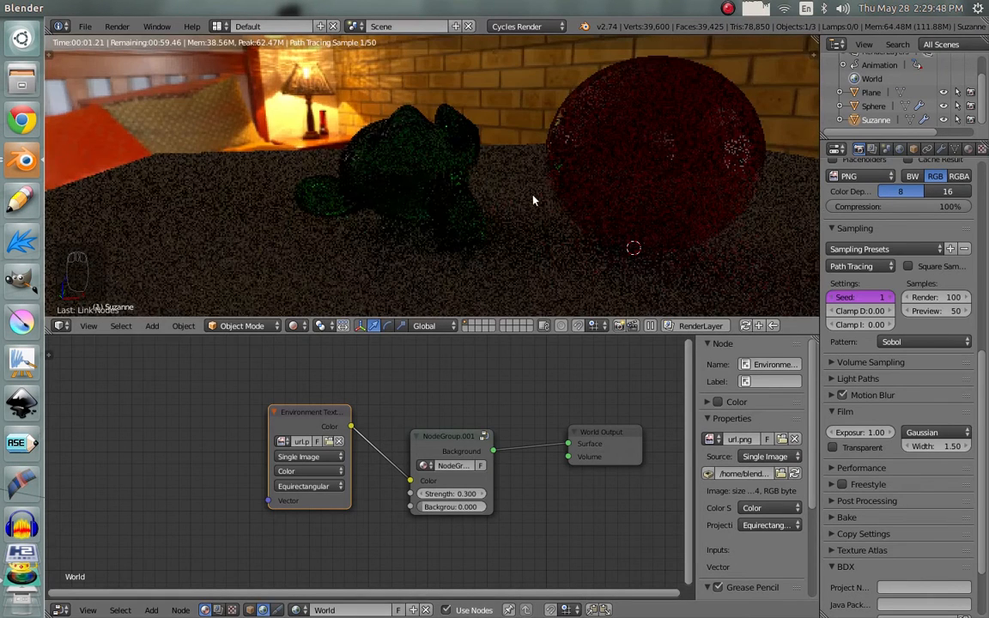
Set the node group's Strength to 3 for the new environment image.
click(453, 493)
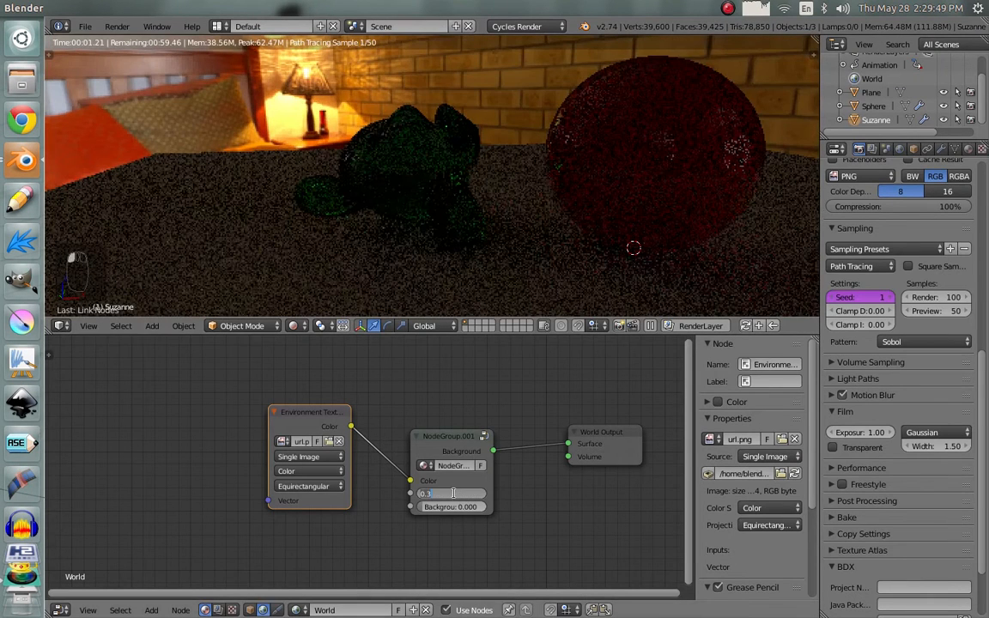
text(3)
key(Return)
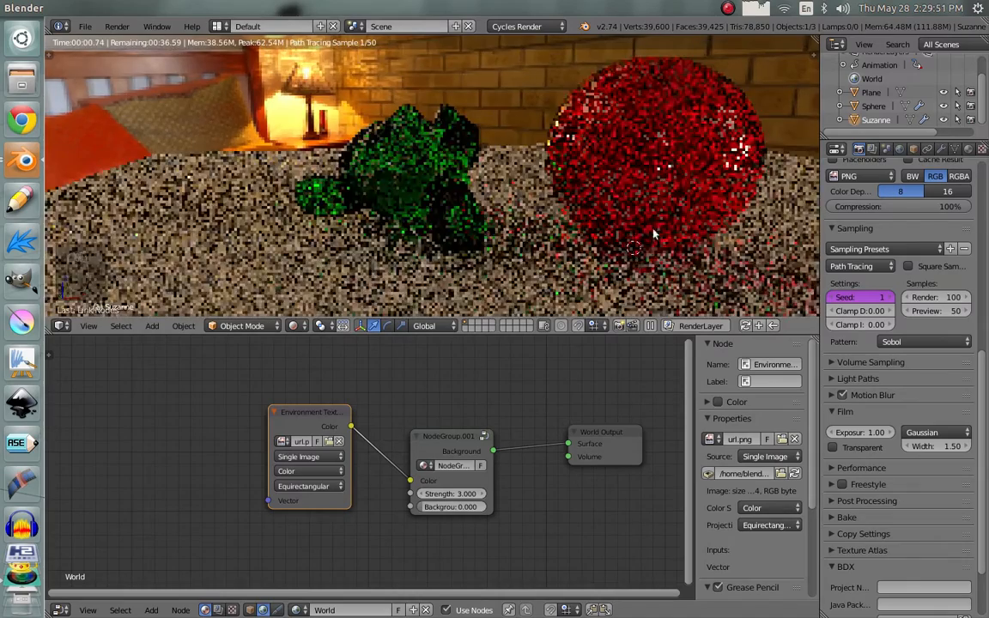
Set the world node group's Strength to 5 and inspect the lit scene from the other side.
click(453, 494)
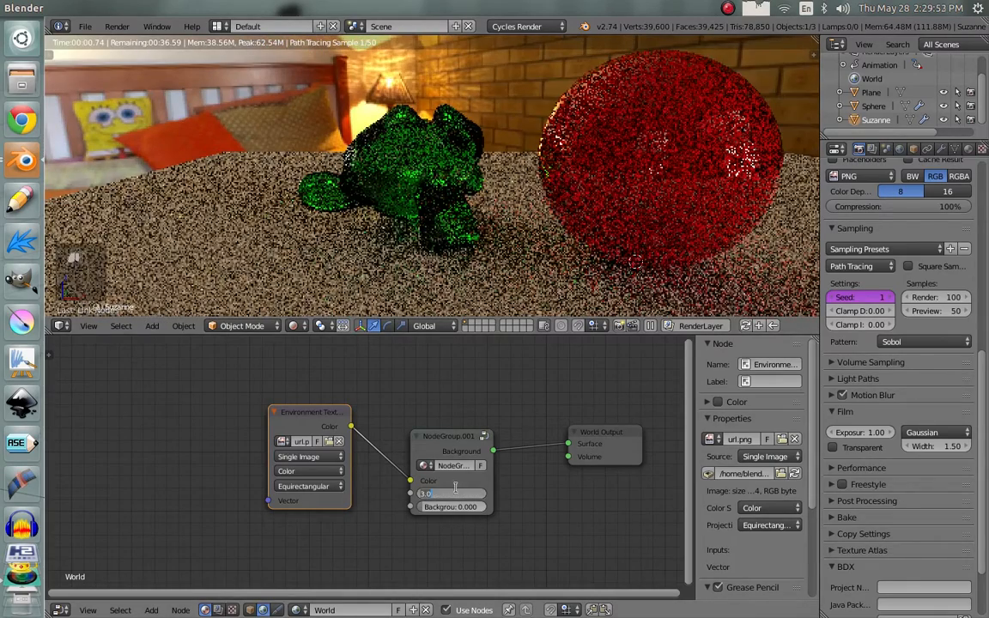
text(5)
key(Return)
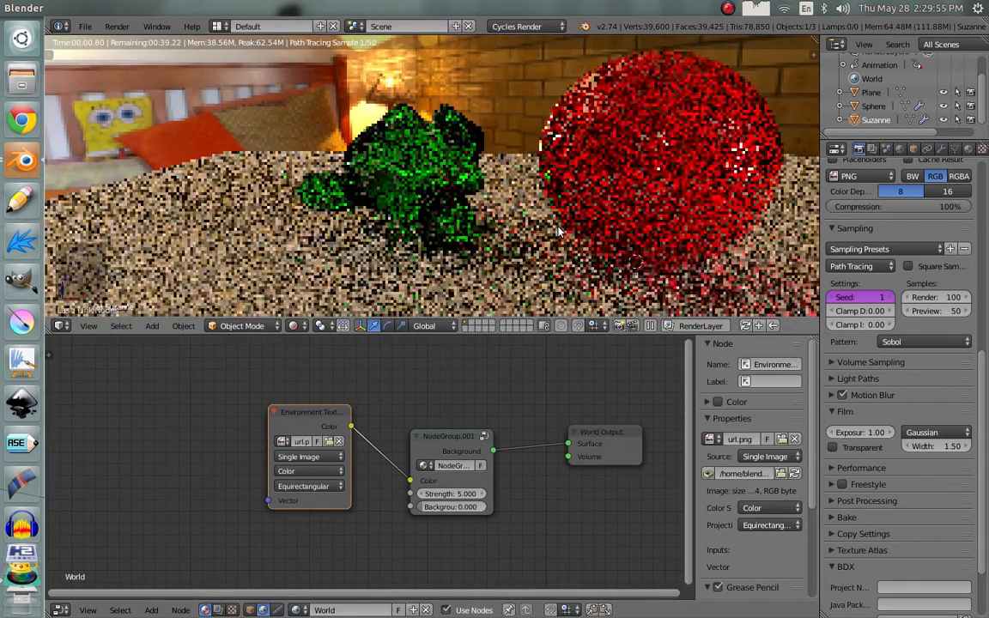
scroll(515, 195, down, 4)
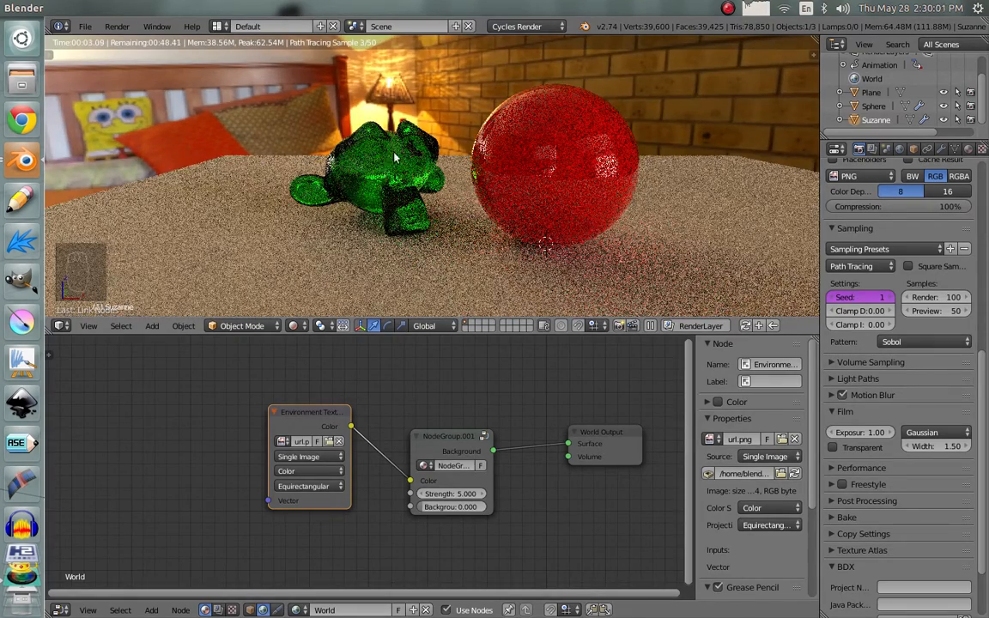
middle_click(405, 178)
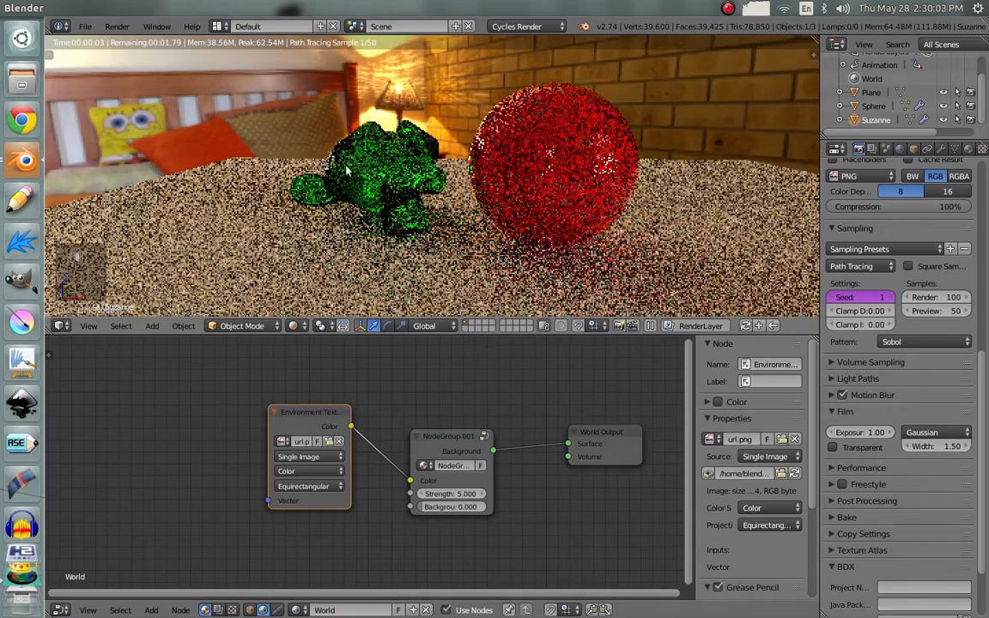
middle_drag(373, 176, 424, 183)
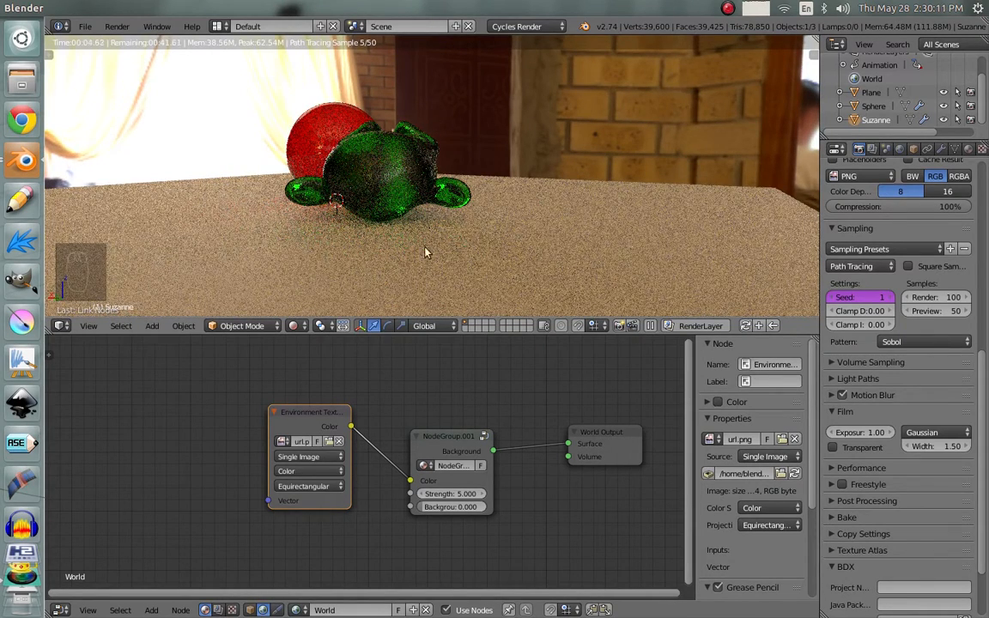
Return to the monkey head's material nodes and set the Value node controlling roughness to 0.
click(249, 610)
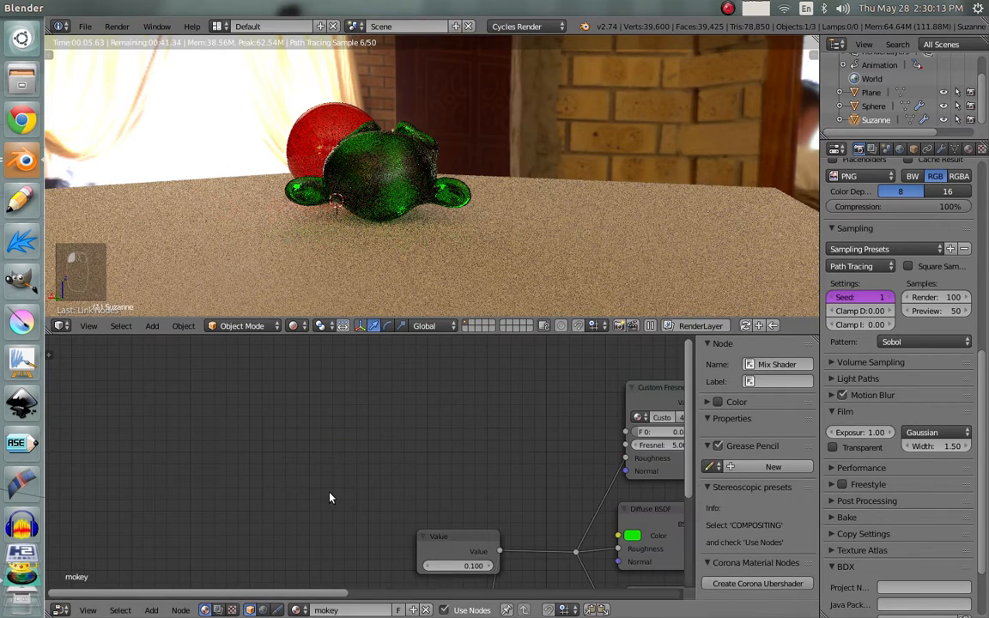
middle_drag(414, 492, 230, 343)
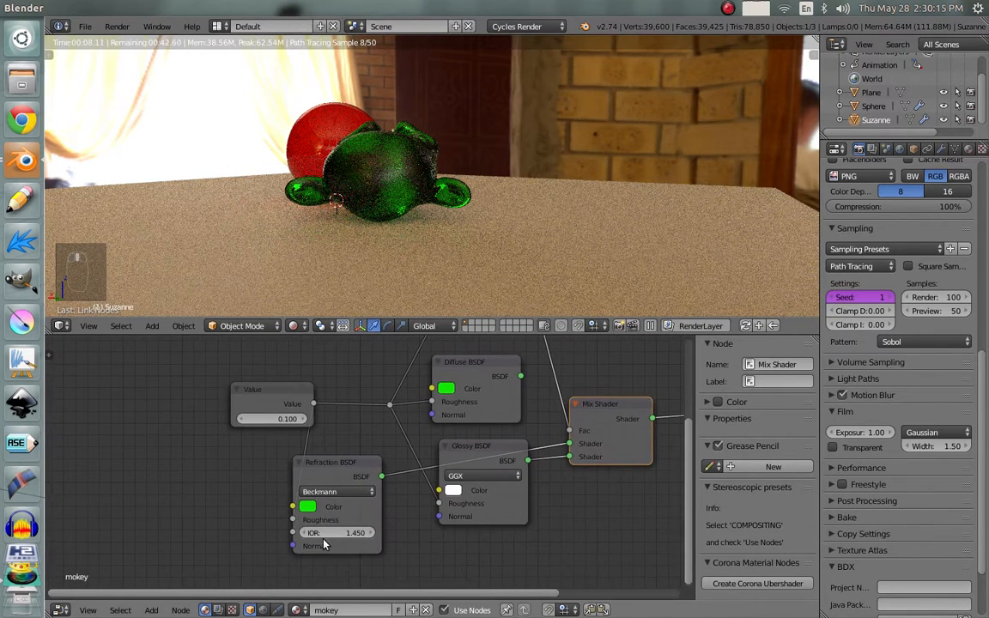
click(262, 418)
text(0)
key(Return)
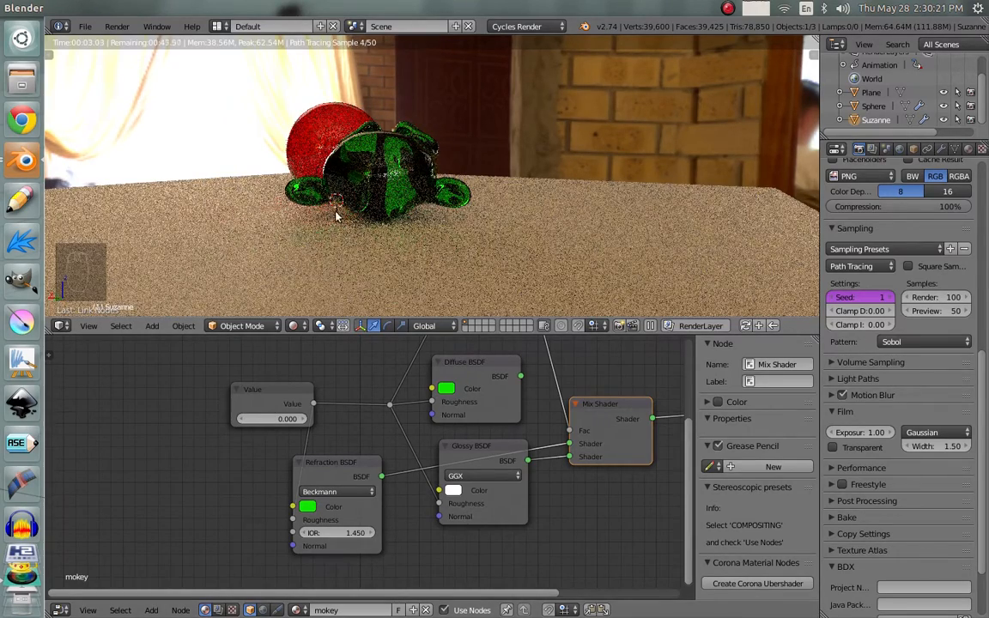
scroll(323, 212, up, 1)
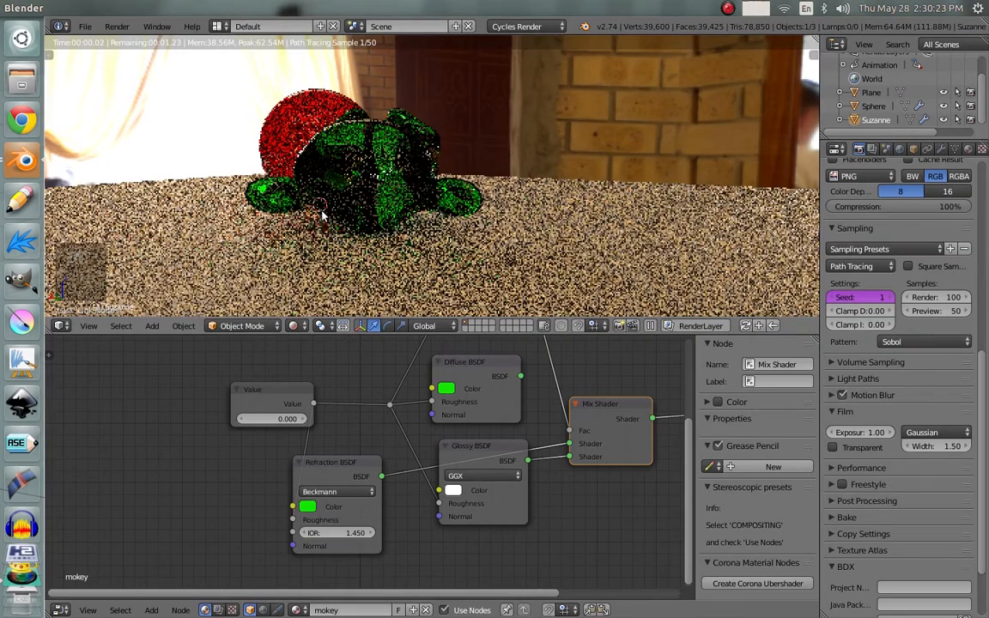
Link the reroute point to the Refraction BSDF's Roughness and move that node to the Diffuse BSDF's place above the Glossy BSDF.
click(469, 375)
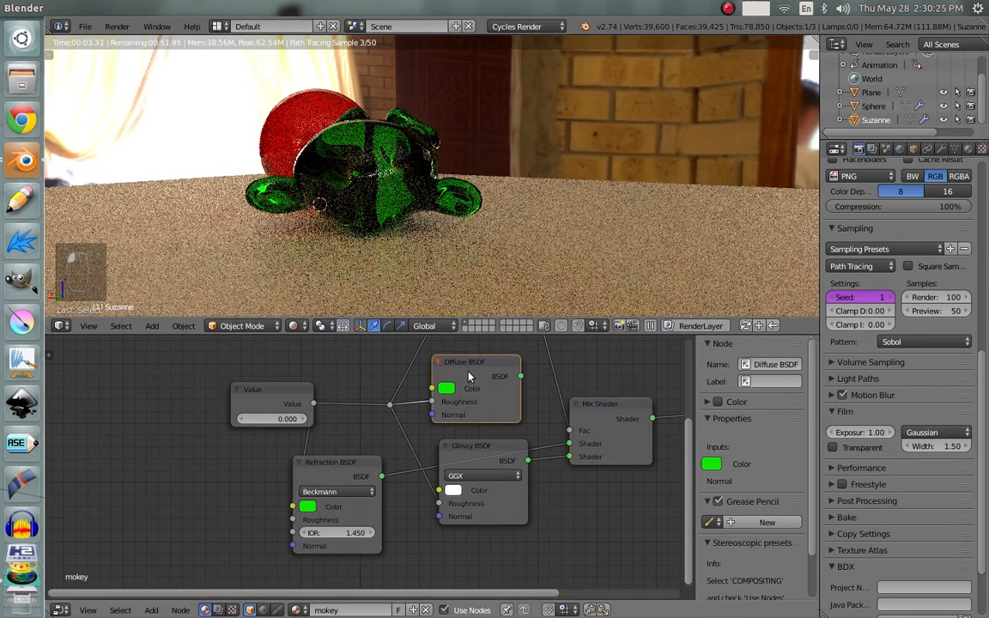
drag(345, 465, 379, 461)
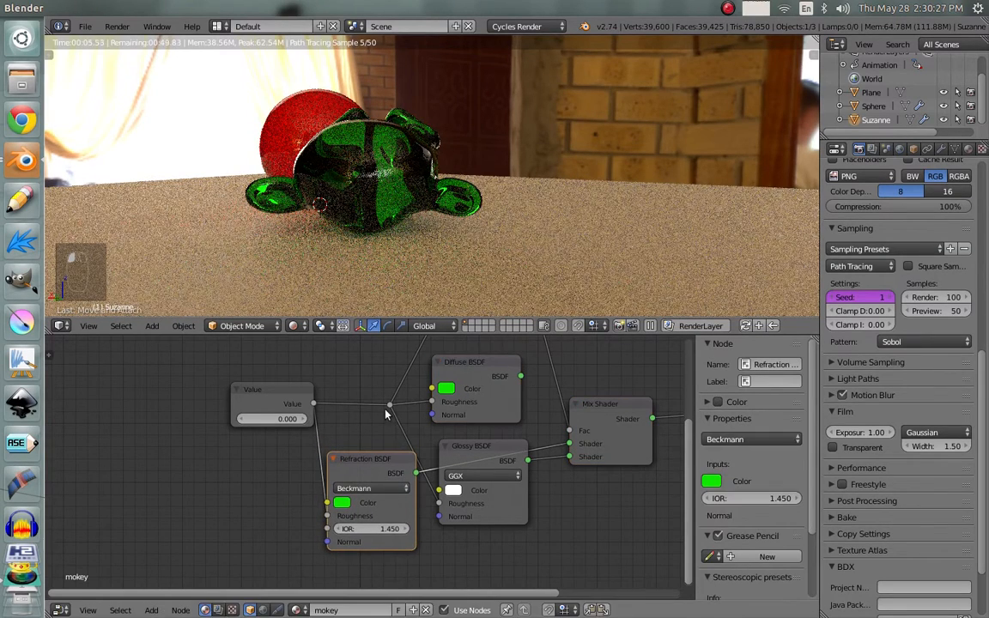
drag(390, 403, 328, 511)
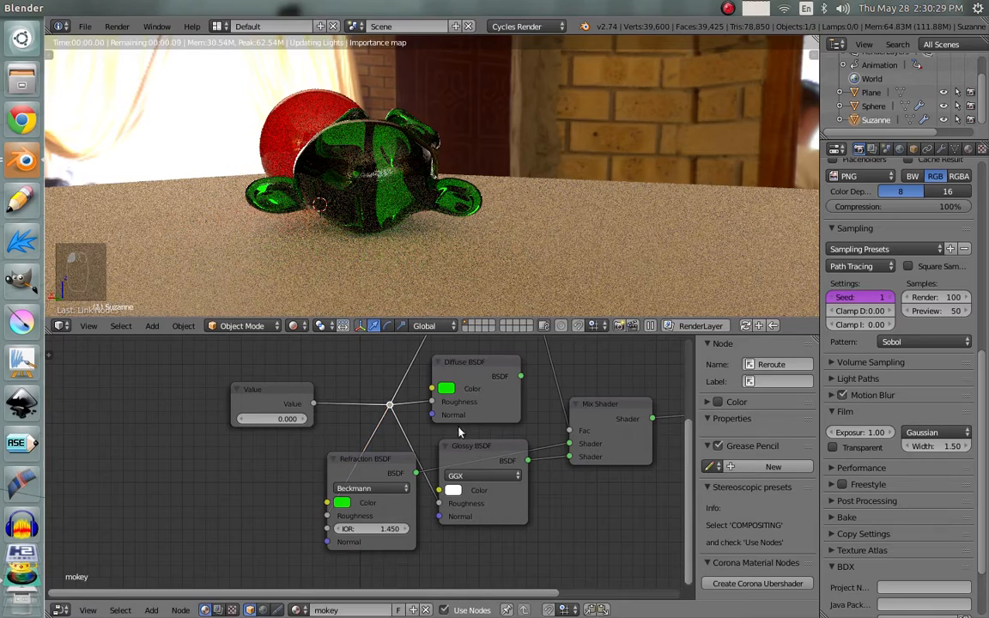
drag(374, 463, 484, 338)
middle_drag(503, 426, 488, 501)
scroll(488, 501, down, 1)
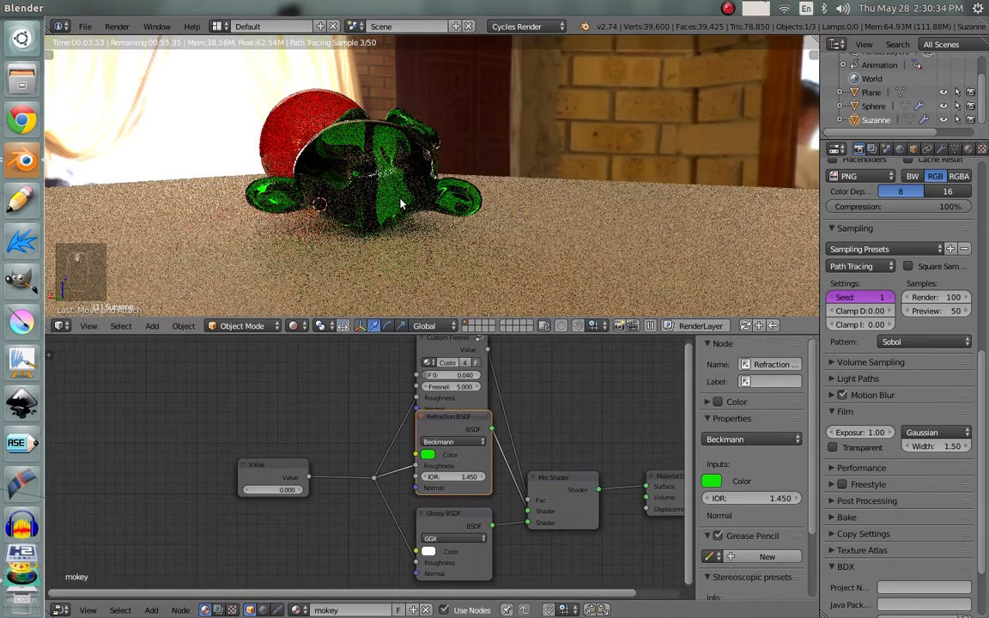
Set the Refraction BSDF's IOR to 1.33 with the head and sphere viewed side by side.
middle_drag(585, 203, 384, 270)
scroll(429, 265, down, 5)
middle_drag(475, 236, 499, 272)
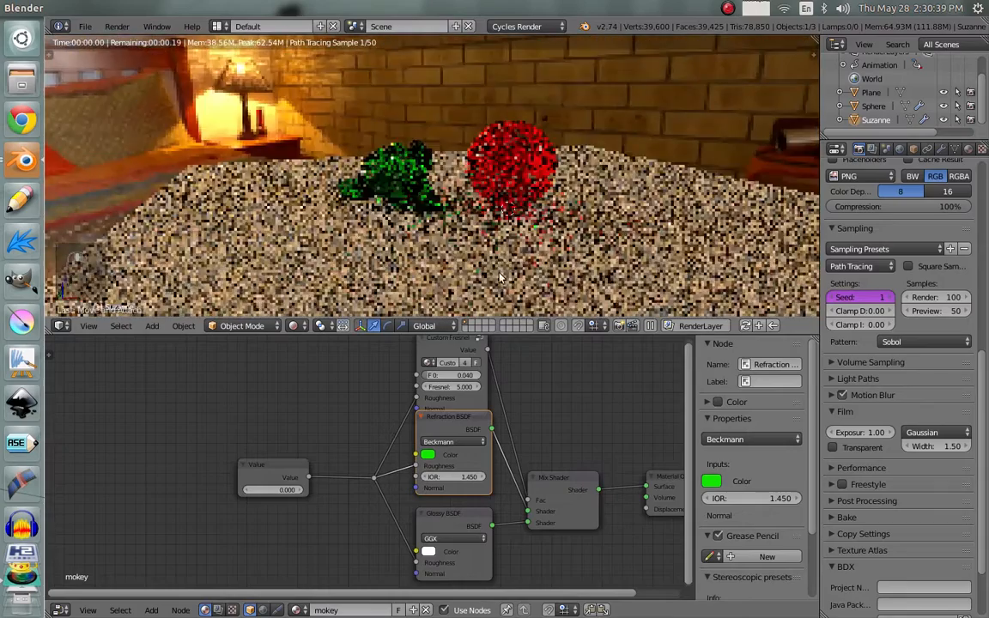
scroll(499, 255, up, 3)
click(461, 477)
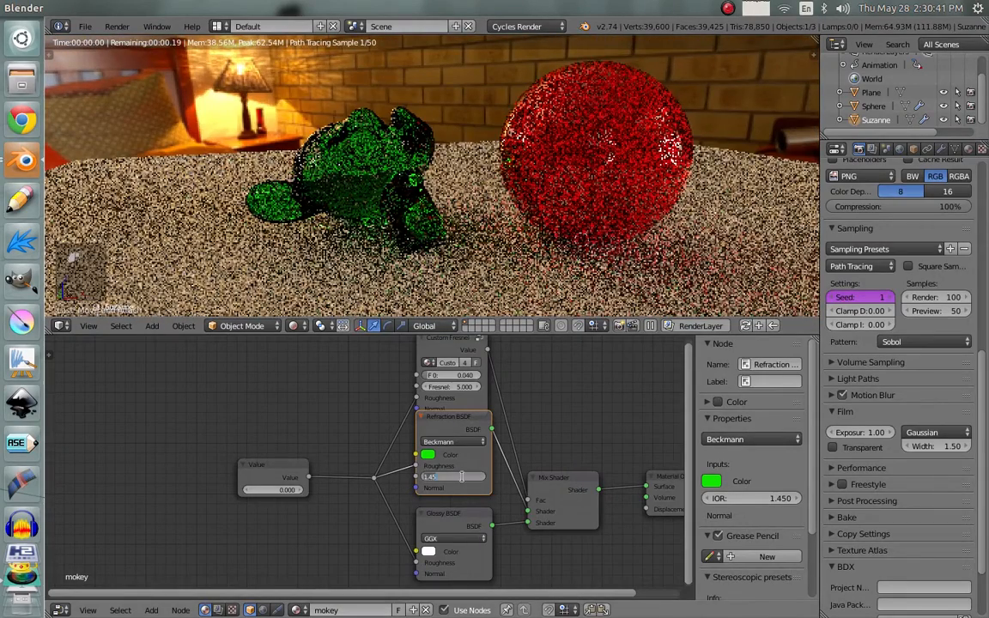
text(1.33)
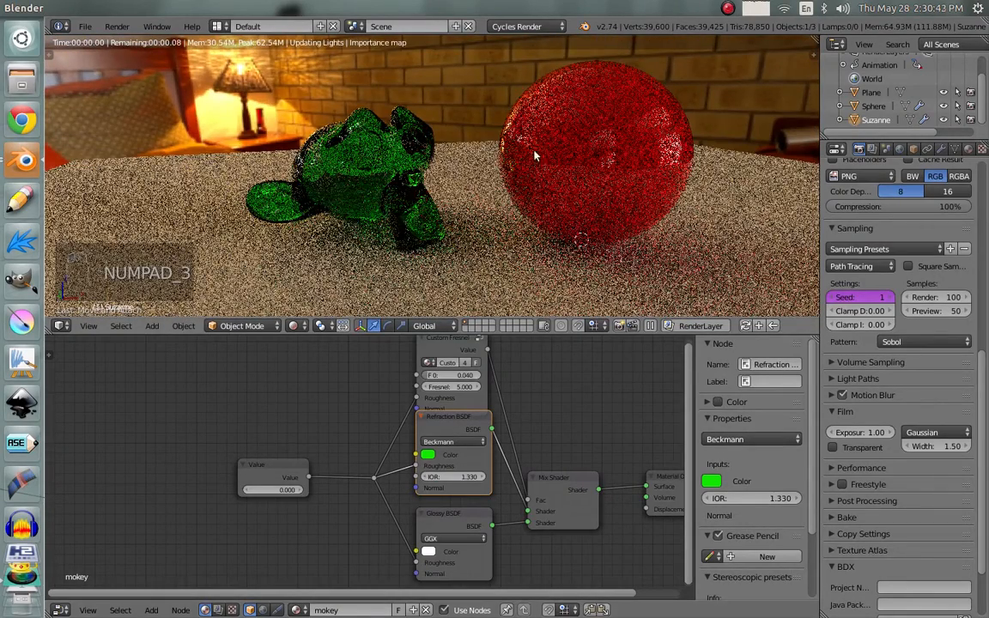
key(Return)
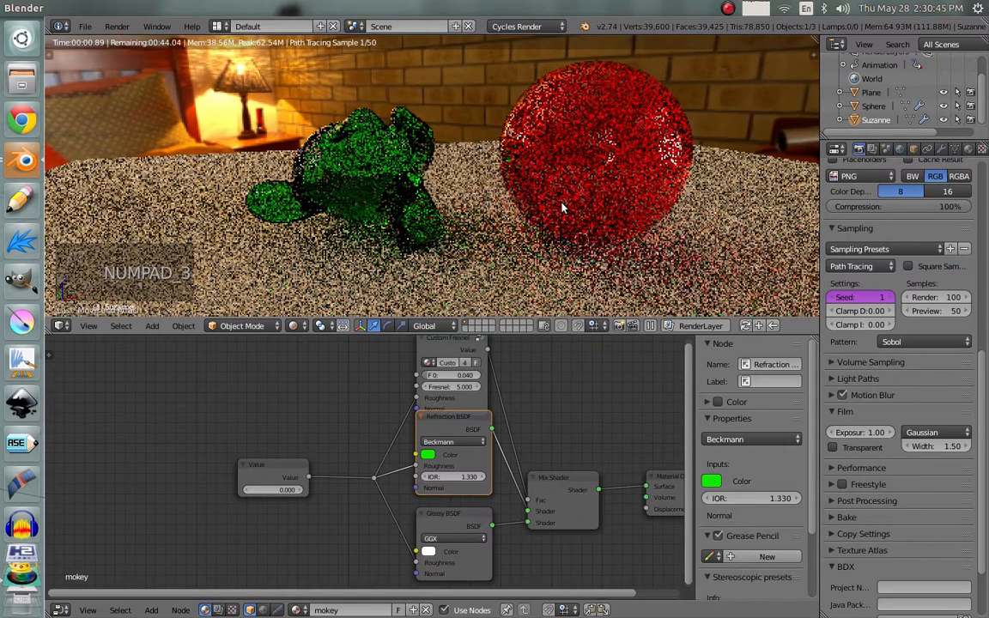